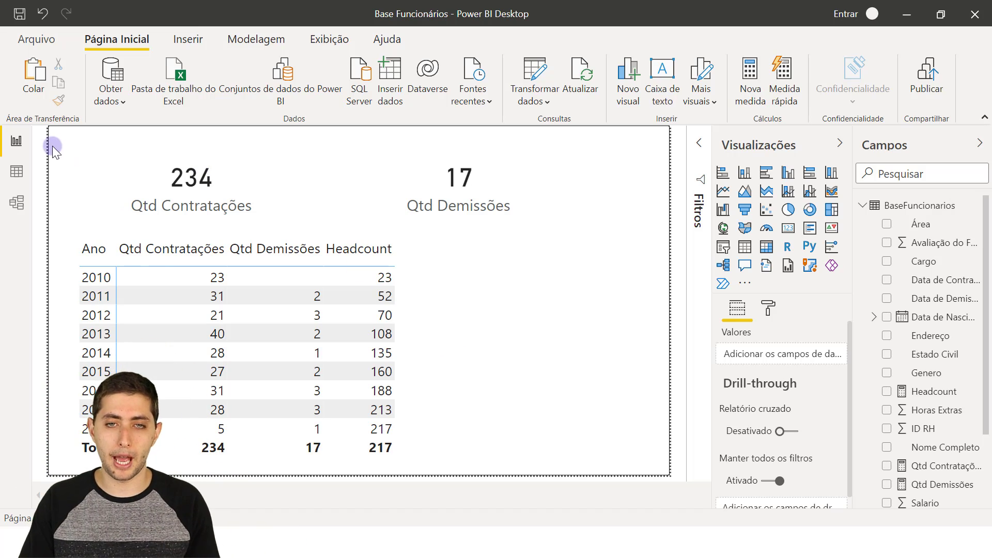
Examine the BaseFuncionarios table's data, going through the columns from ID RH to Data de Nascimento.
click(18, 174)
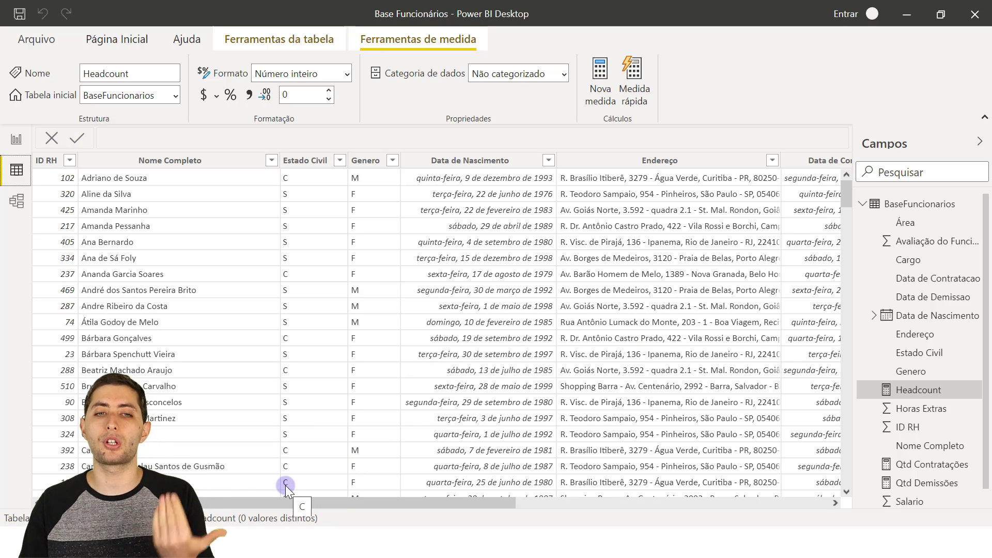
click(50, 161)
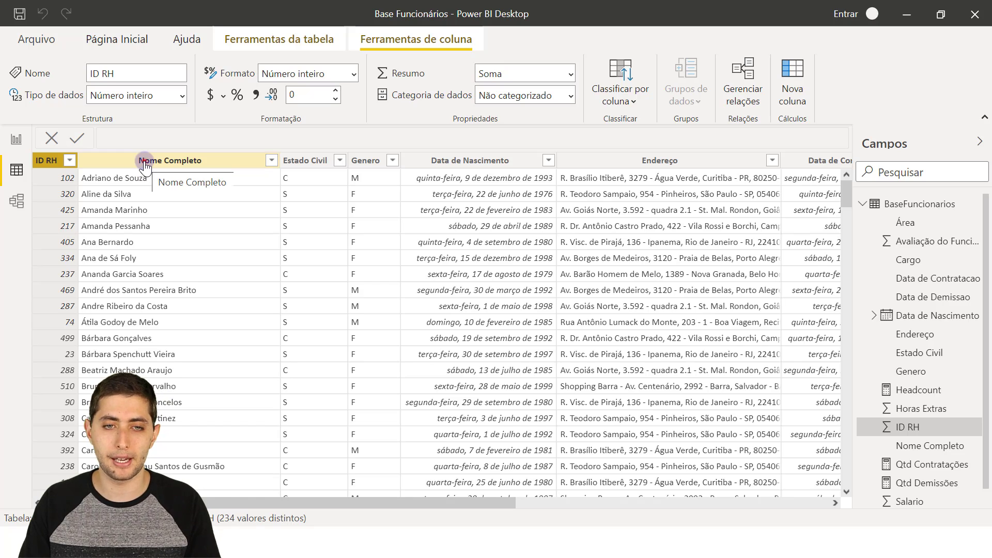
click(145, 161)
click(311, 165)
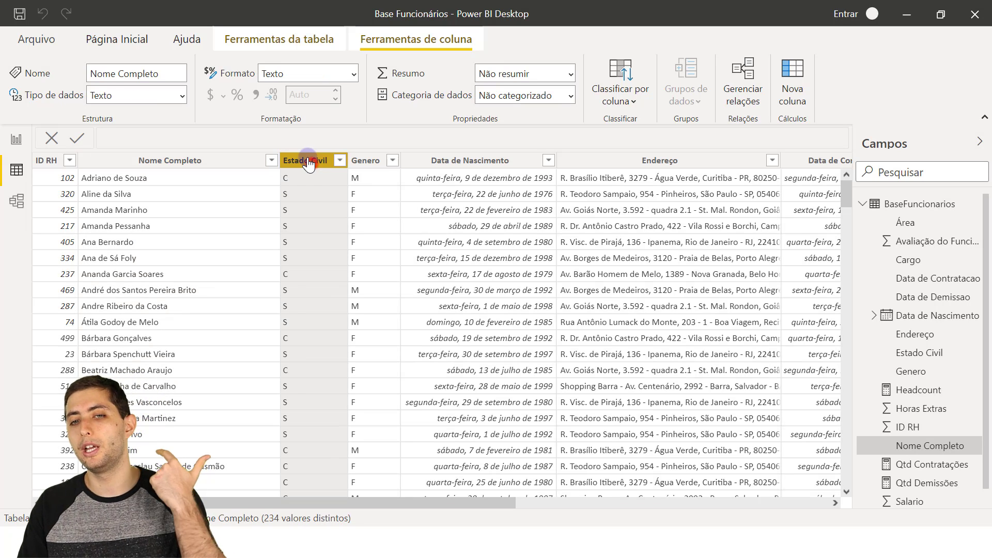
click(360, 162)
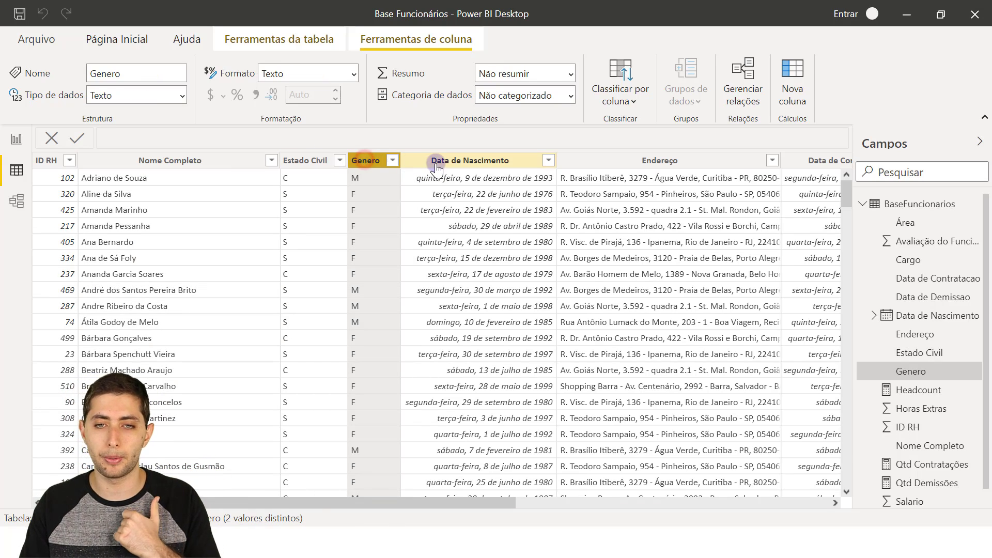
click(436, 162)
Examine the Data de Demissao column through the BaseFuncionarios rows, along with the columns that follow it.
drag(479, 499, 637, 498)
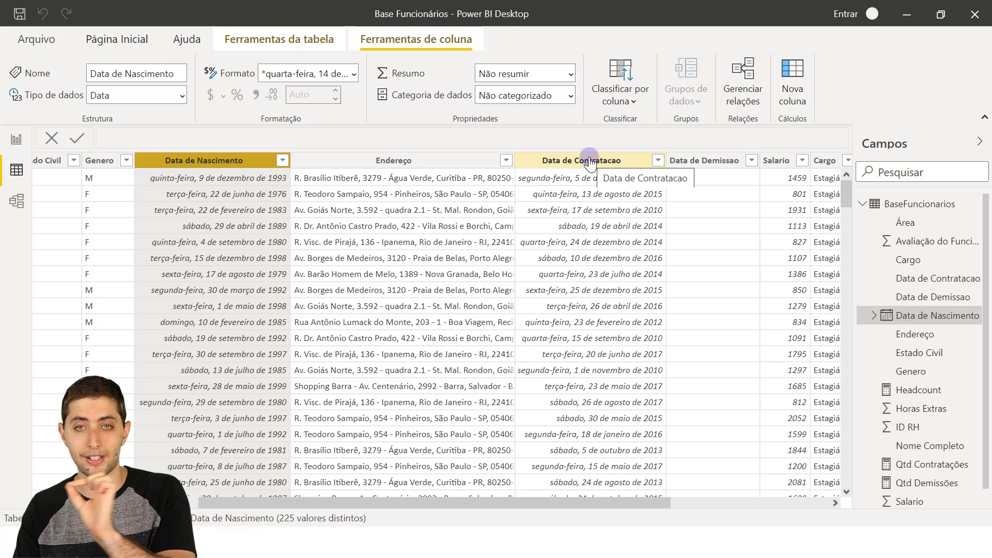
drag(633, 507, 664, 502)
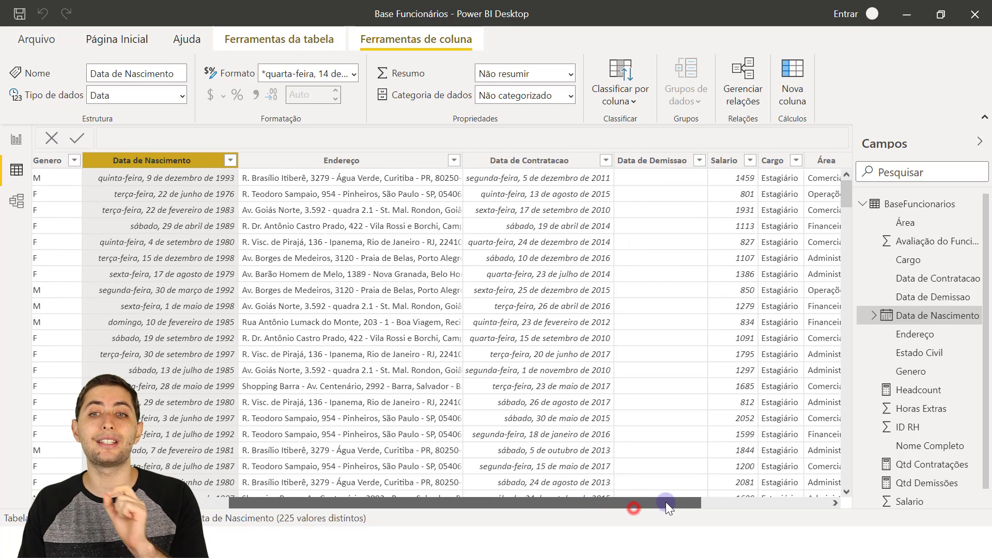
click(646, 163)
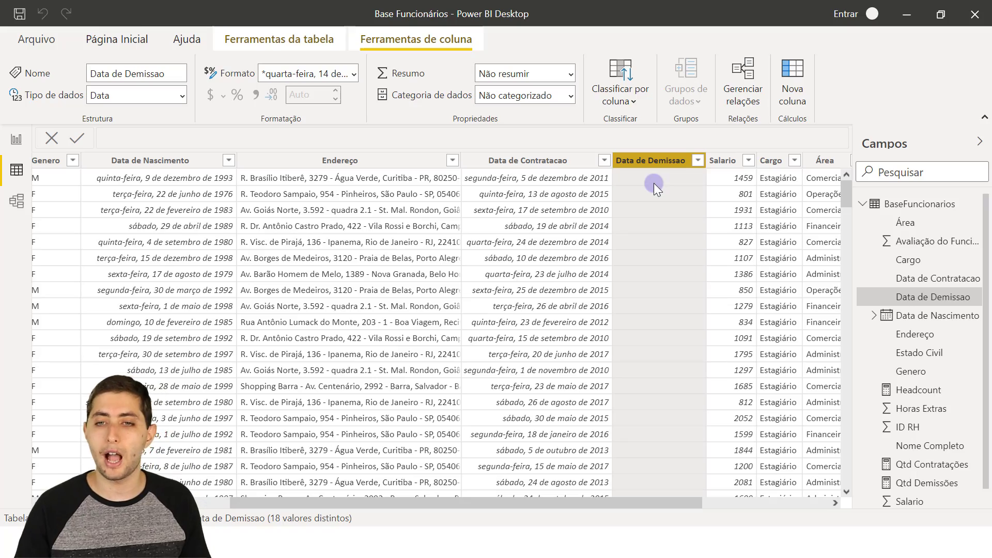
scroll(714, 284, down, 15)
scroll(747, 314, down, 20)
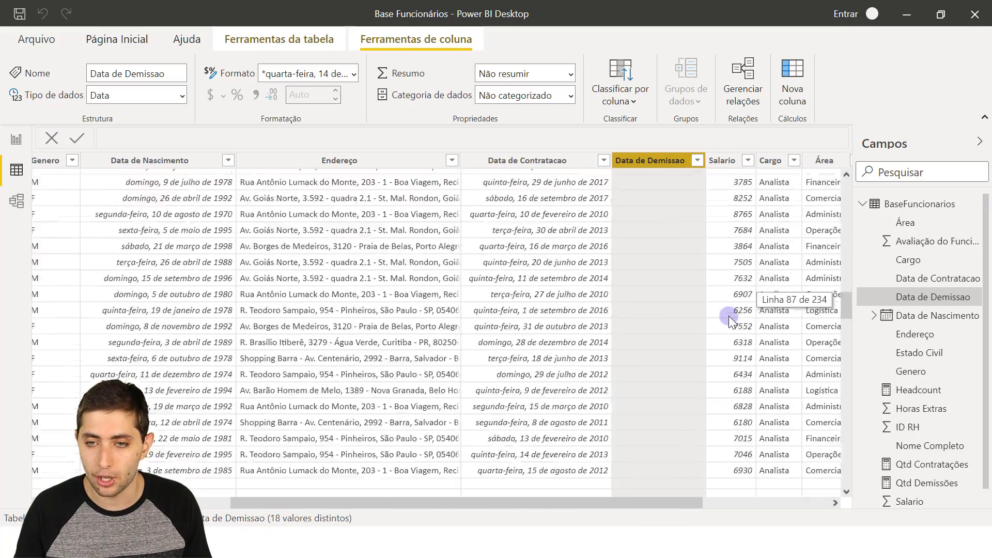
scroll(717, 315, down, 5)
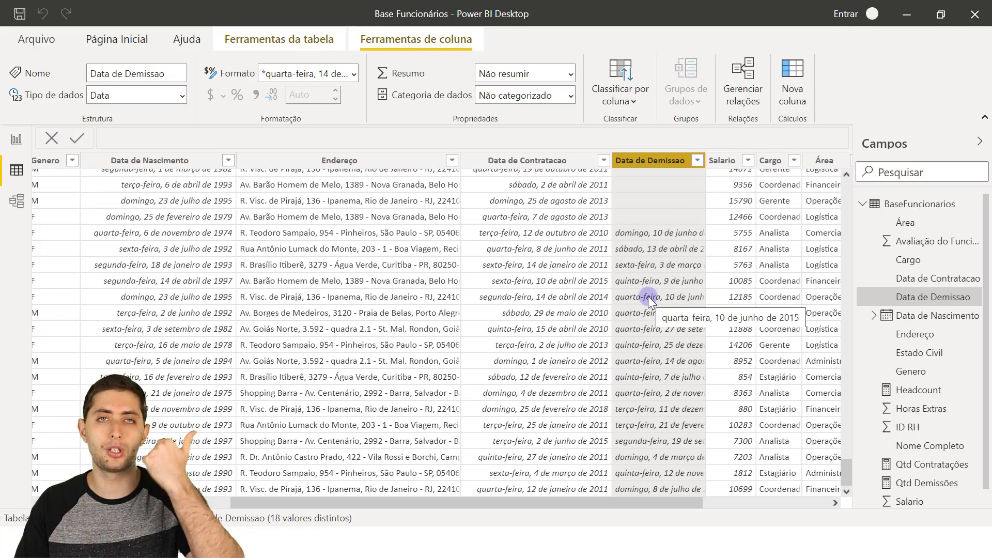
scroll(648, 296, up, 20)
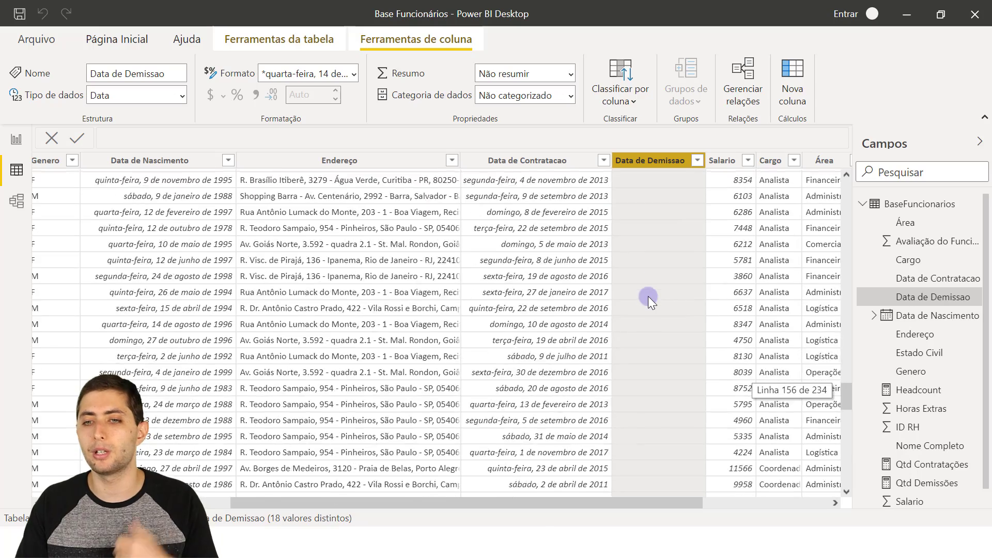
scroll(648, 296, up, 13)
drag(680, 503, 755, 497)
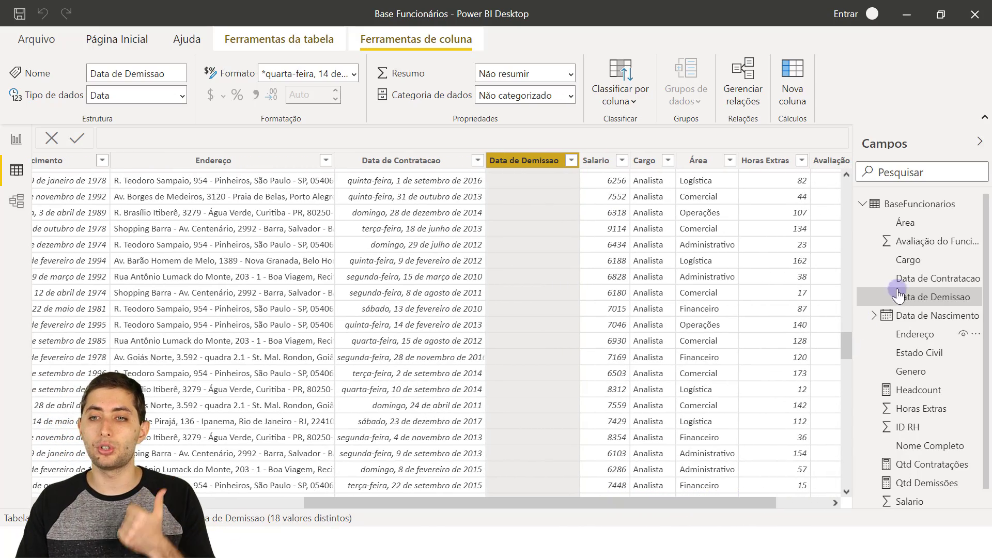
Inspect the Calendario table's formula and columns in the data view, and return to the report page.
click(865, 207)
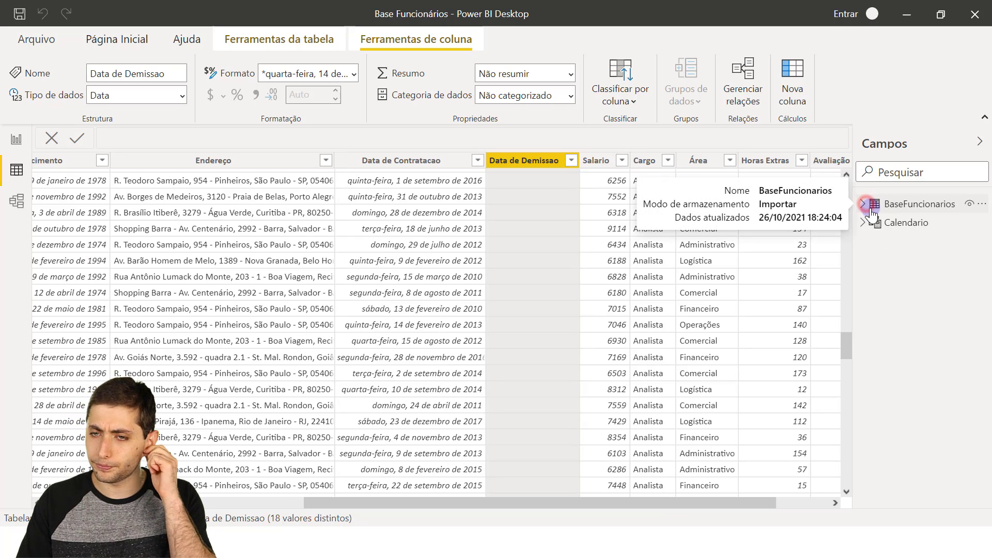
click(885, 226)
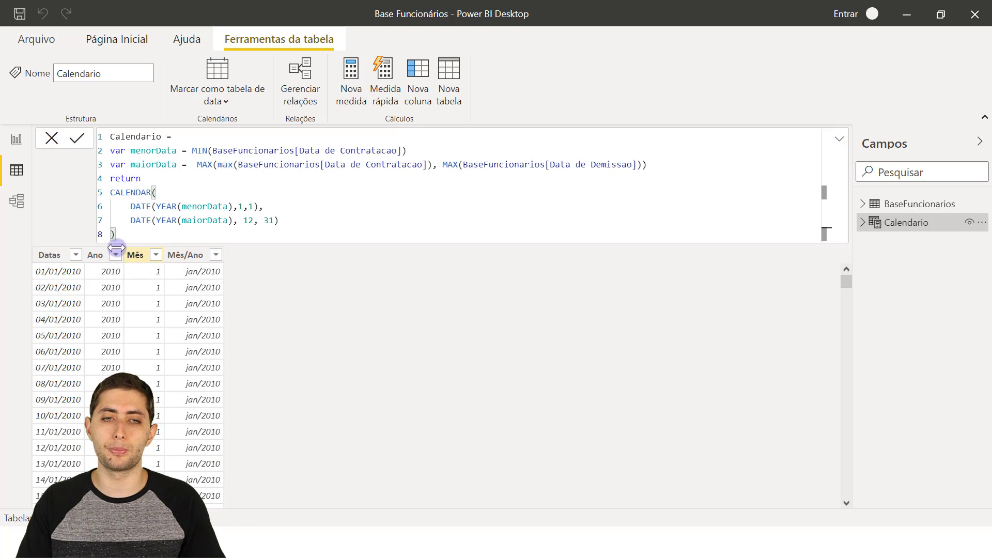
click(17, 140)
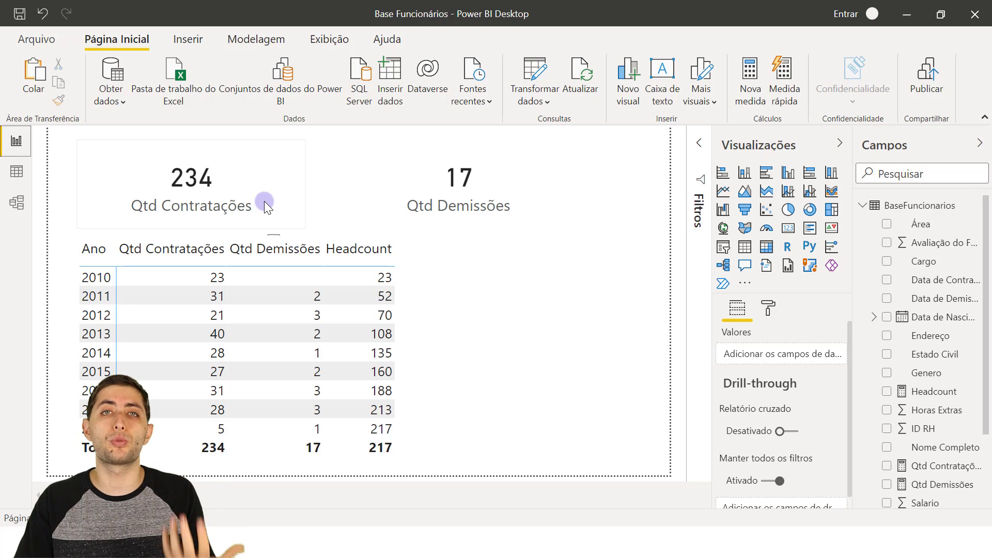
Inspect the Qtd Contratações measure's COUNTROWS formula and the card on the report that displays it.
scroll(928, 342, down, 2)
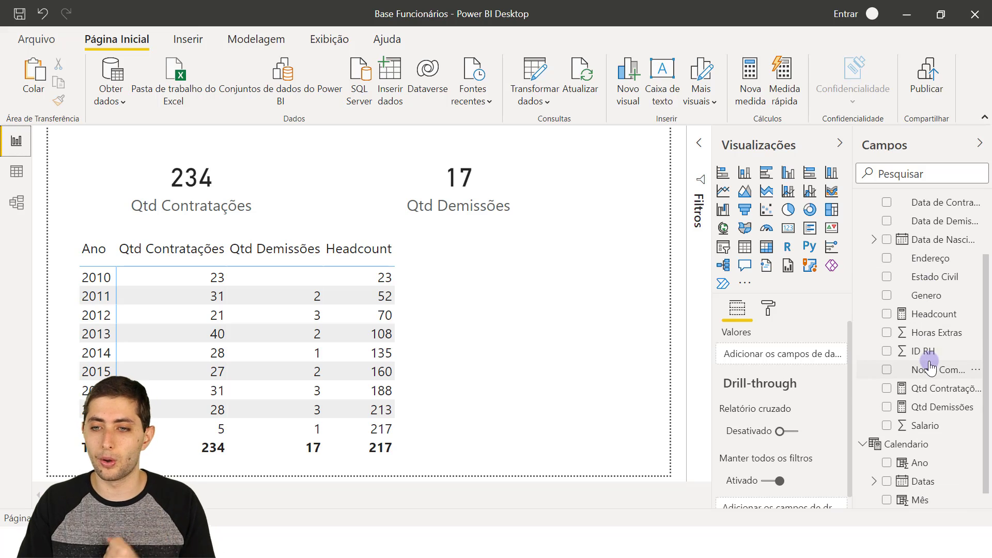
click(929, 388)
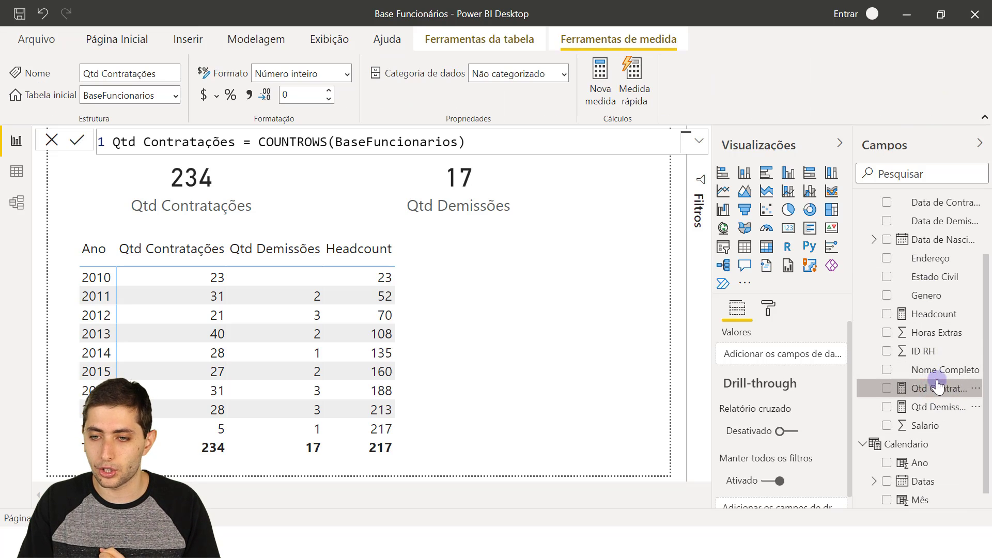
scroll(365, 148, up, 4)
scroll(366, 148, up, 1)
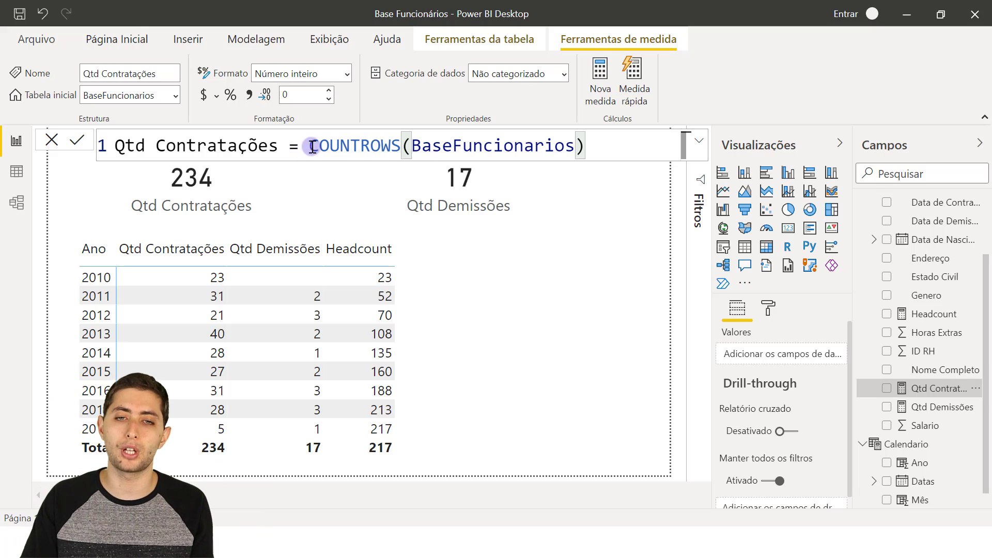
drag(310, 146, 396, 153)
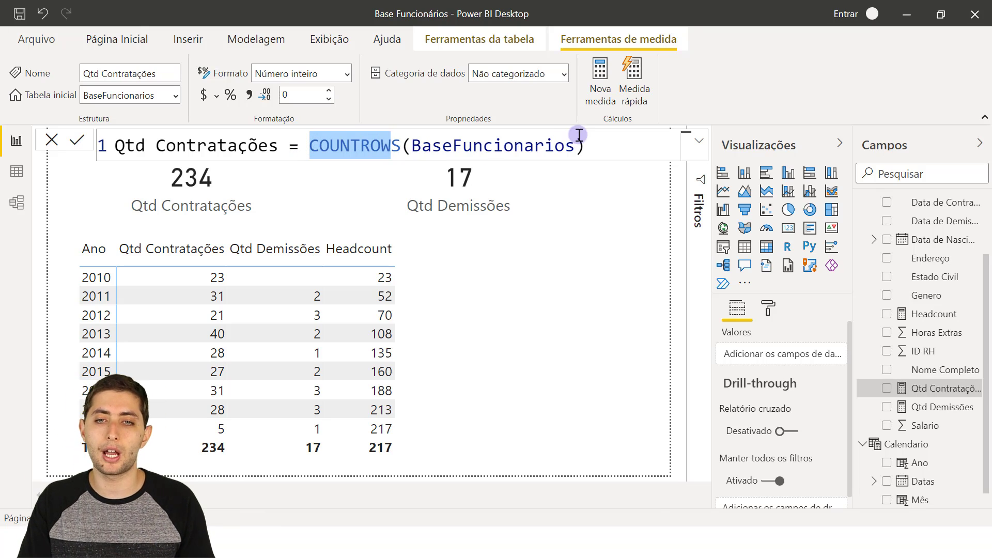
click(219, 199)
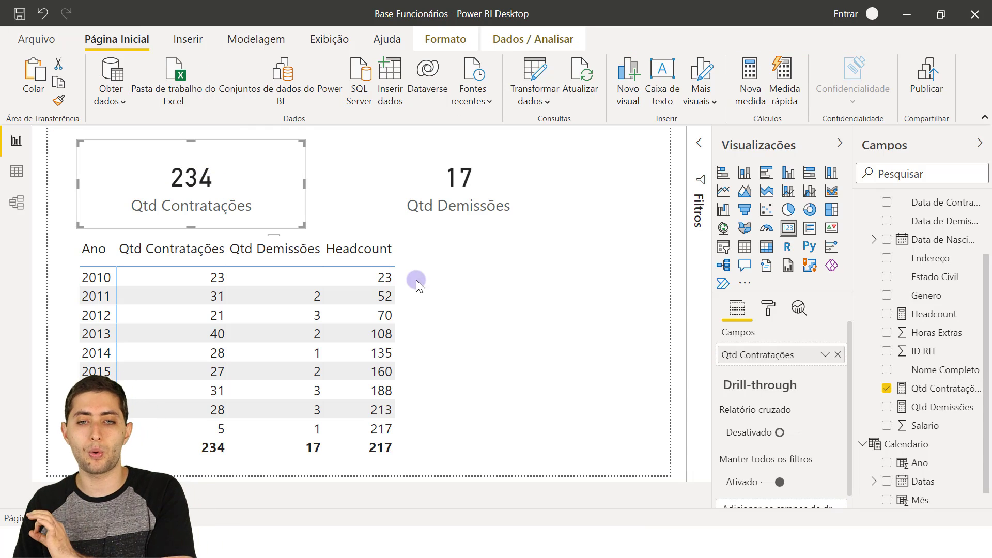
click(435, 287)
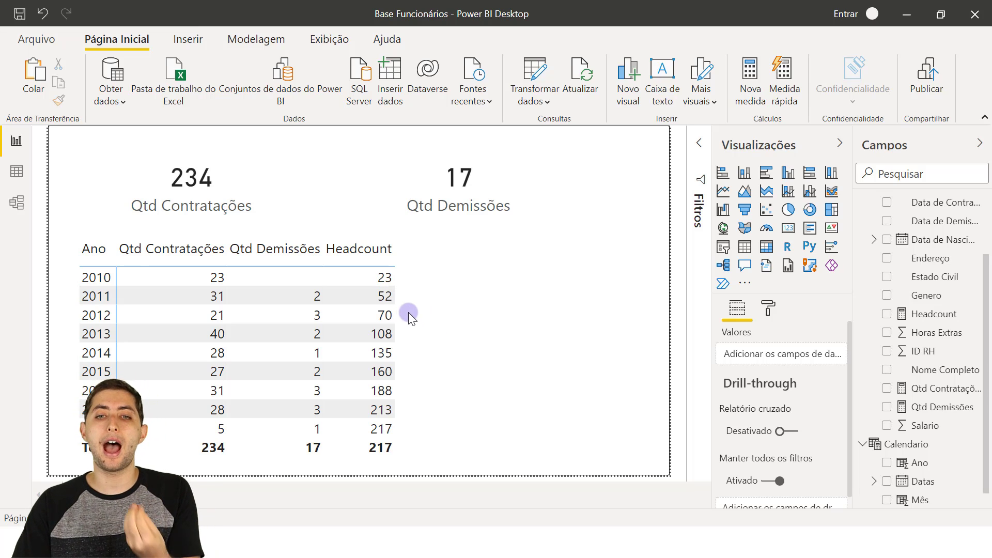
Inspect the DAX formula of the Headcount measure used in the yearly matrix, and close it again.
click(398, 353)
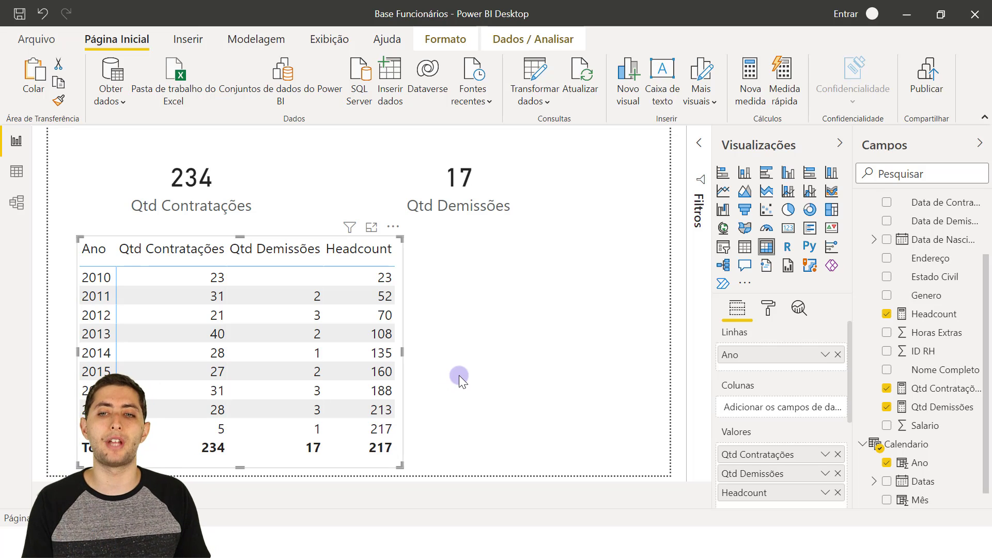
click(930, 318)
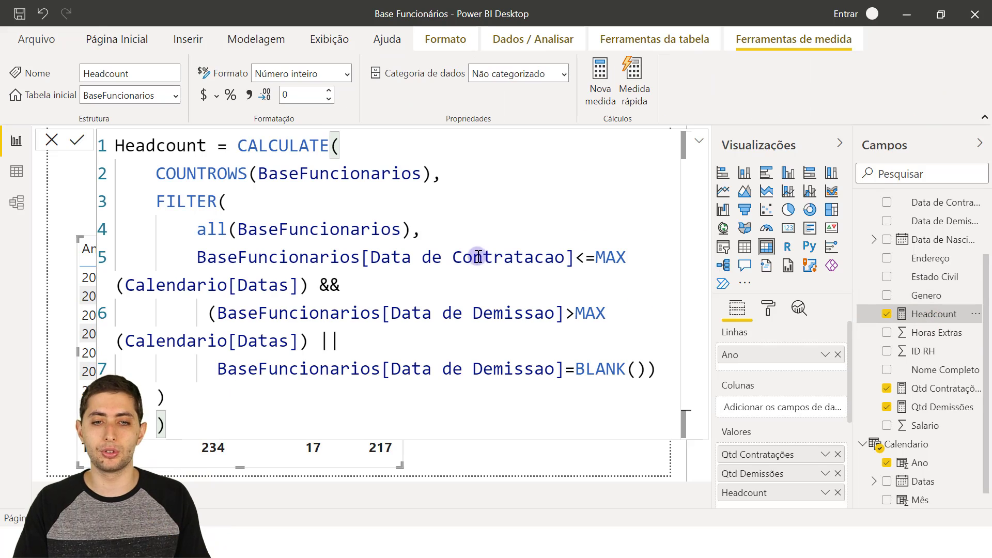
scroll(471, 263, down, 2)
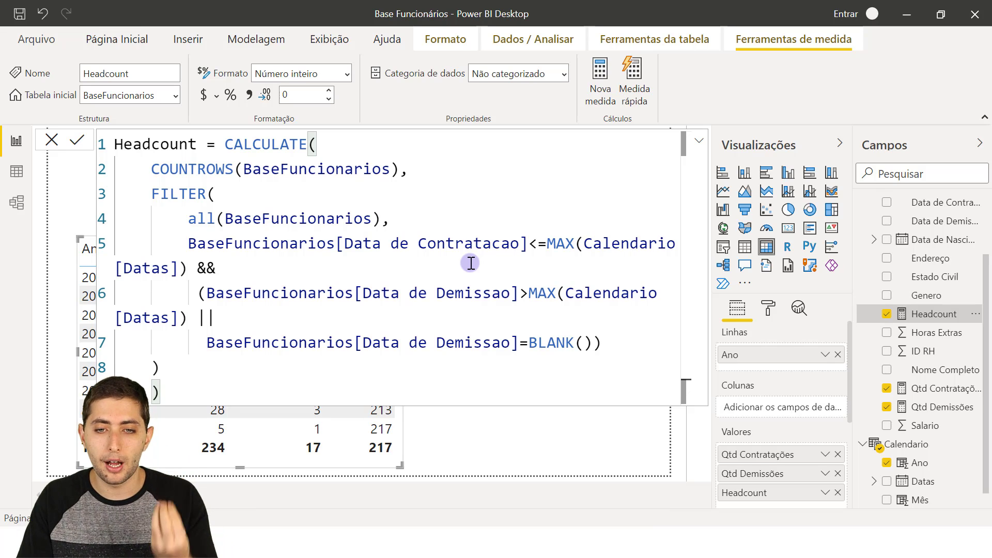
click(520, 426)
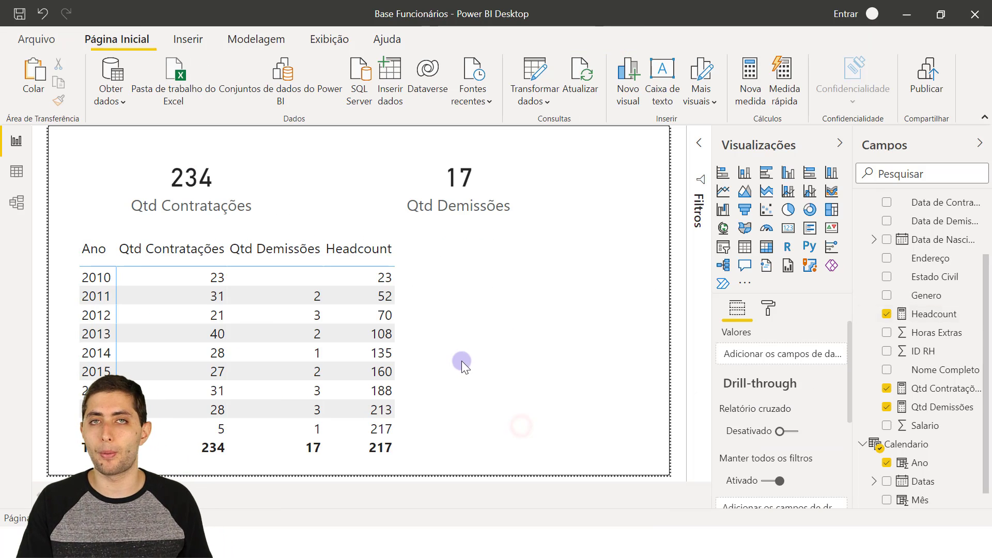
Filter the hiring and dismissal cards through the yearly matrix, first by 2010 and then by 2013.
click(396, 309)
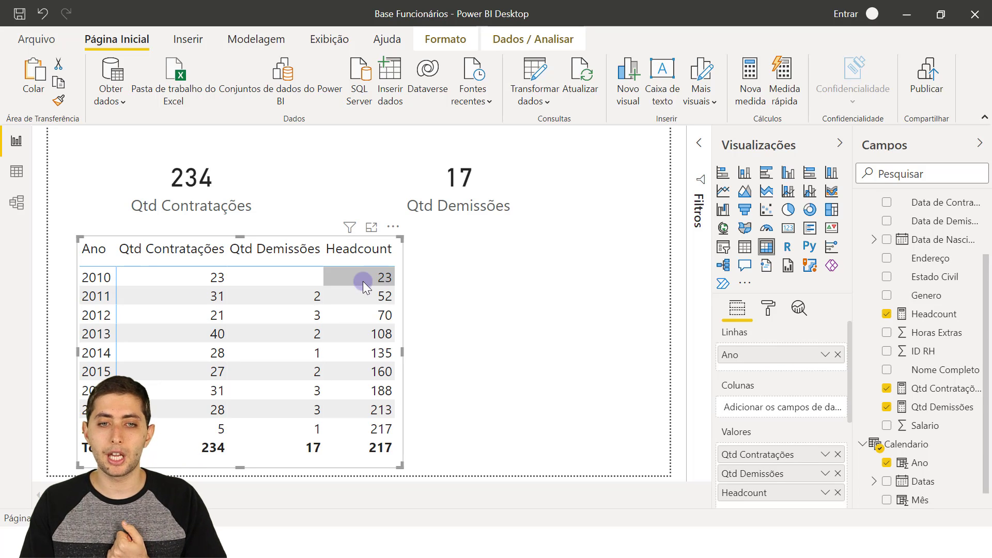
click(106, 278)
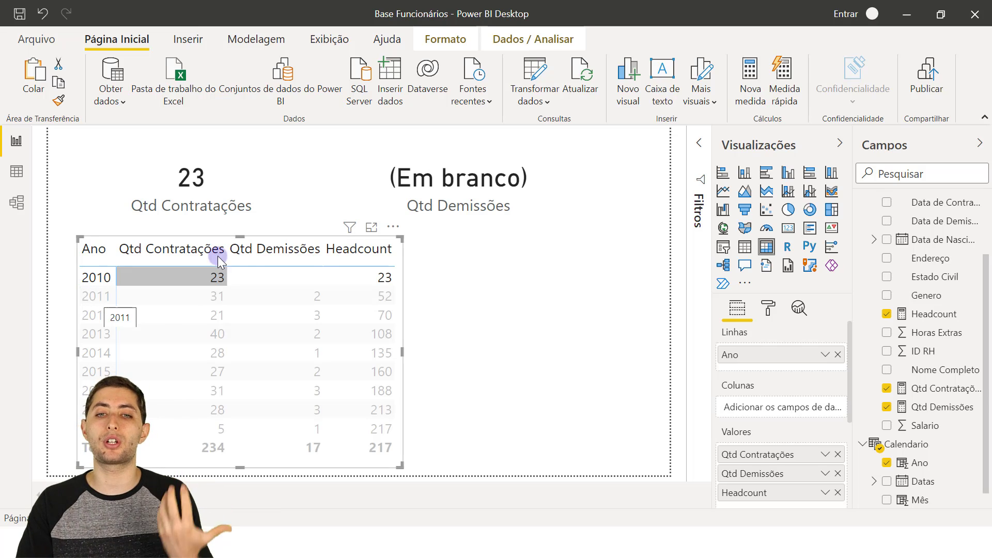
click(109, 333)
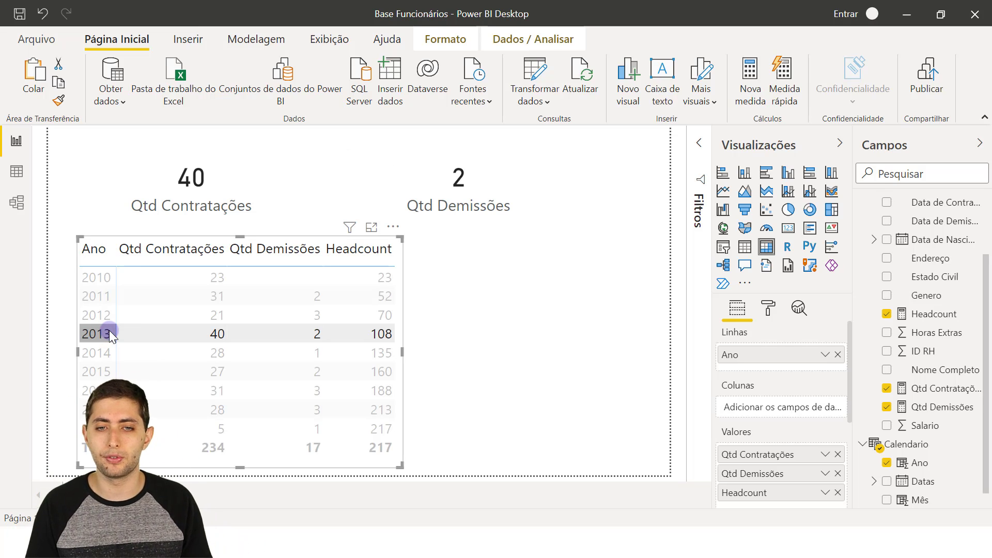
click(385, 333)
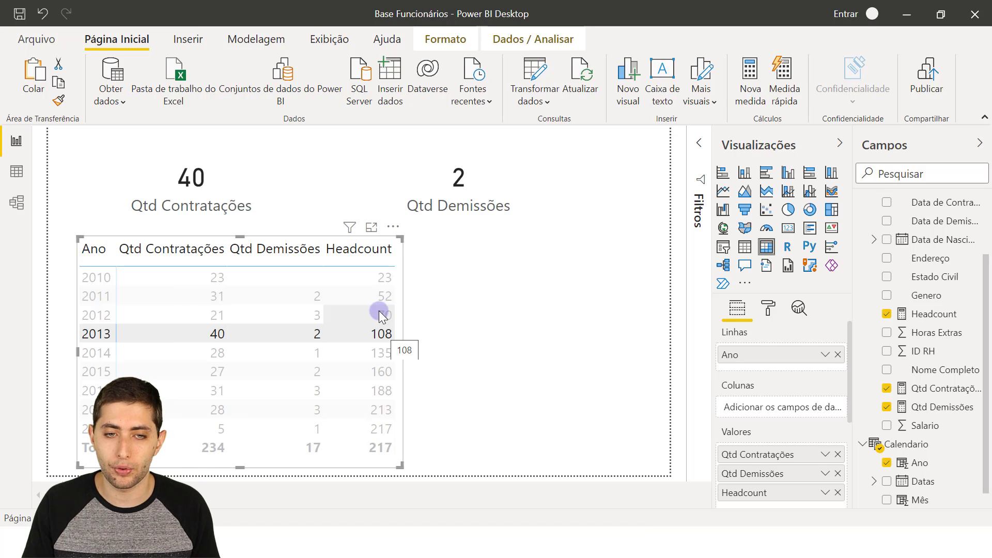
Compare the Headcount values year by year in the matrix, selecting each from 2010 through 2013.
click(364, 283)
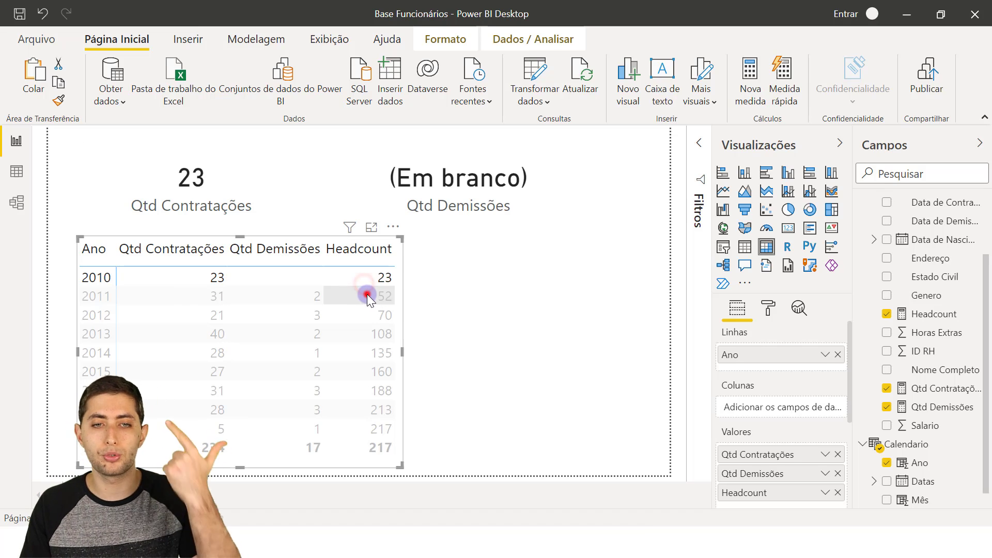
click(367, 293)
click(371, 314)
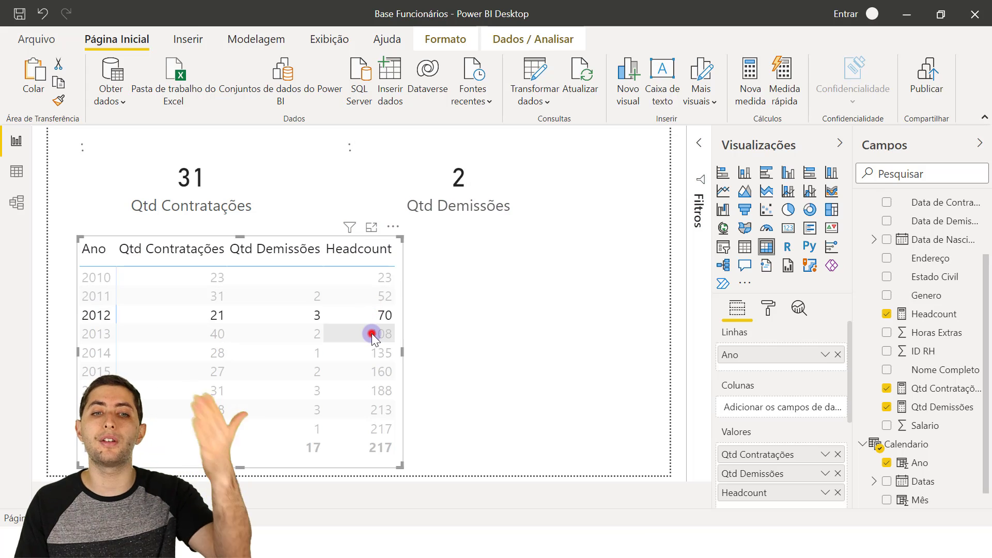
click(371, 334)
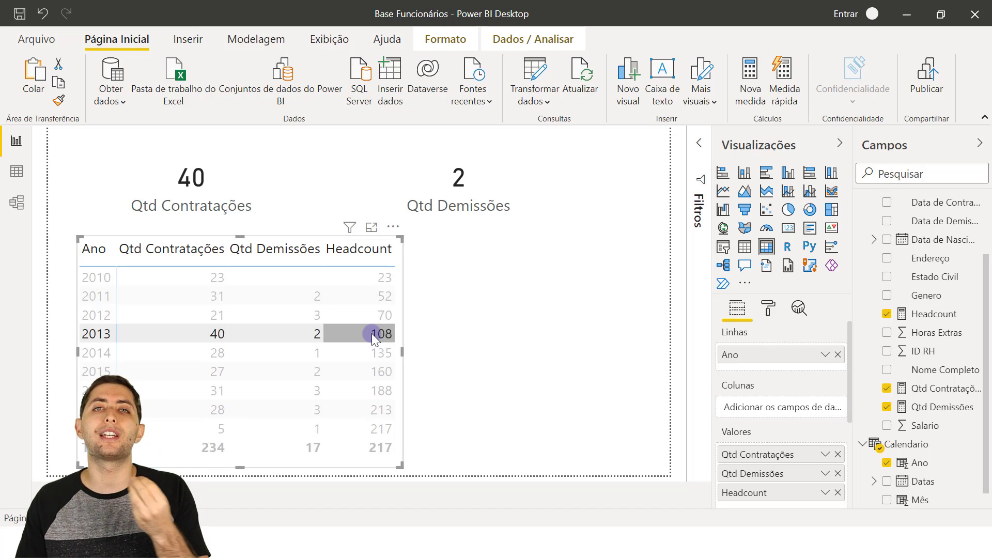
Examine the 2013 row of the matrix, checking its Qtd Contratações, Ano and Headcount cells.
click(235, 340)
click(182, 342)
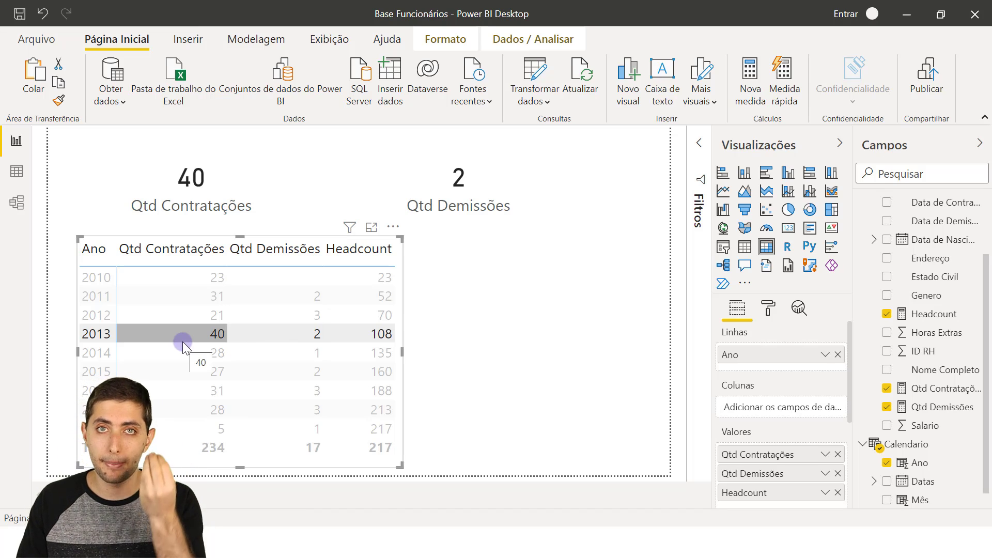
click(95, 331)
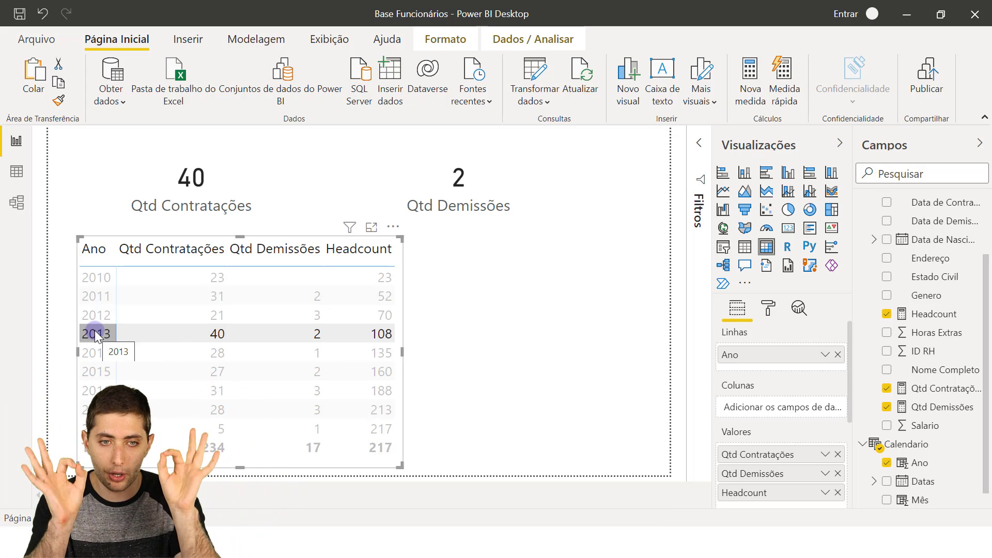
click(380, 329)
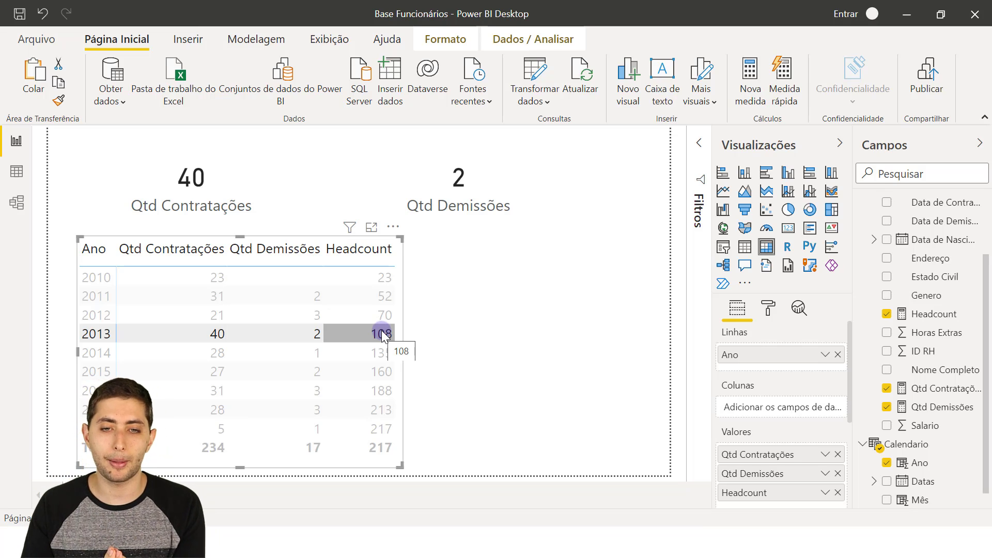
click(498, 431)
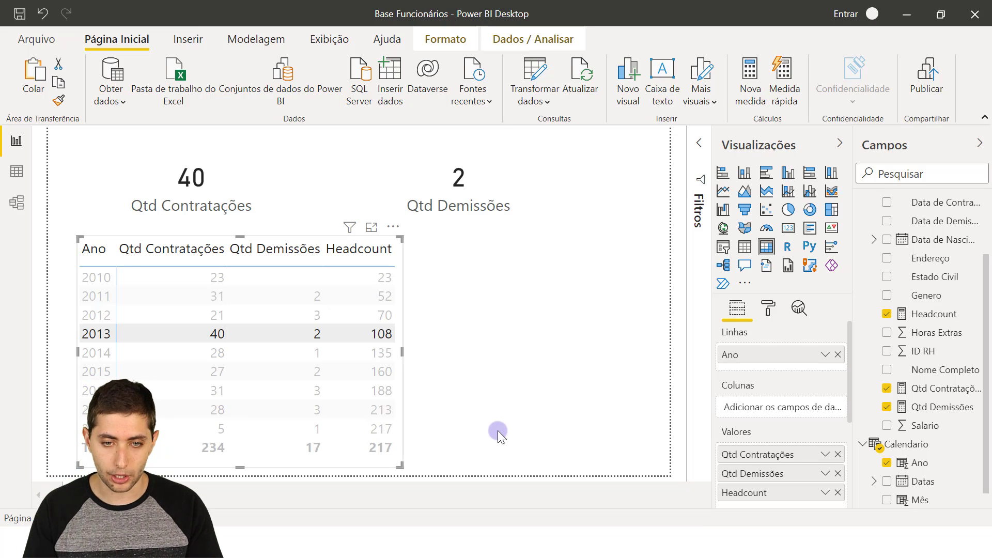
Open WordPad and write "Para saber se o funcionário continua na empresa, preciso saber se a data de demissão foi depois de 31/12/2013".
key(super)
text(wordpad)
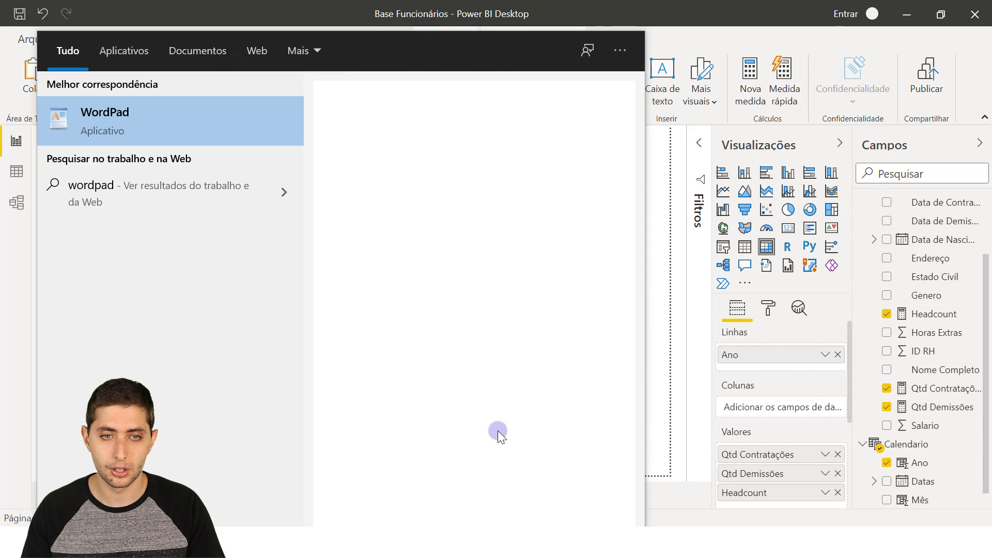
key(Return)
text(Para sab)
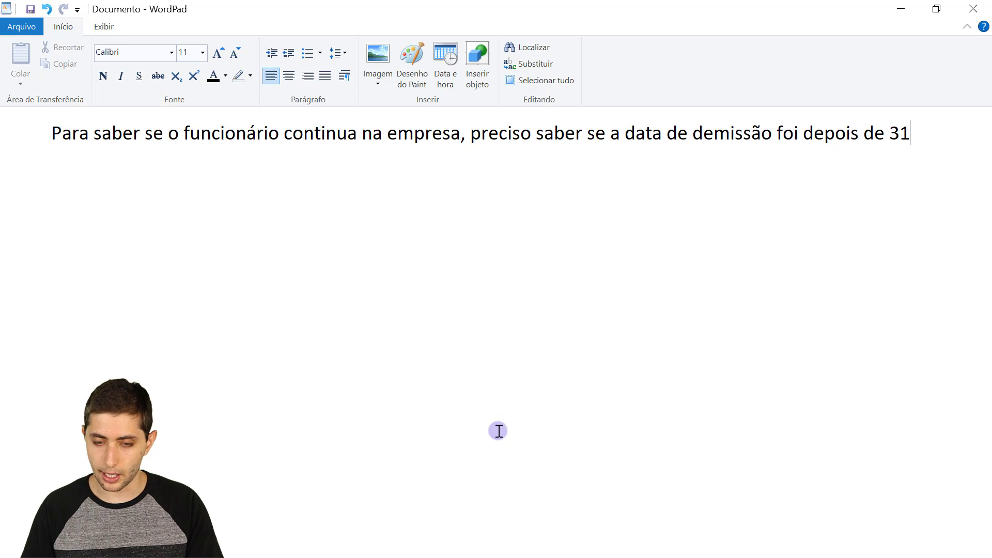
text(12/)
text(13)
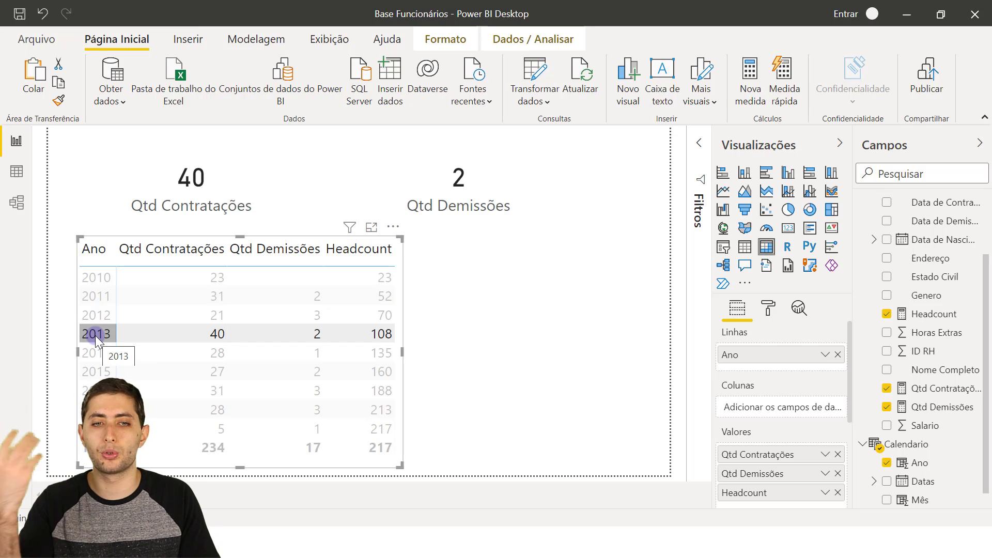
Continue the WordPad note with "ou então se ele nunca foi demitido" and highlight its first condition, up to the 2013 date.
key(alt+Tab)
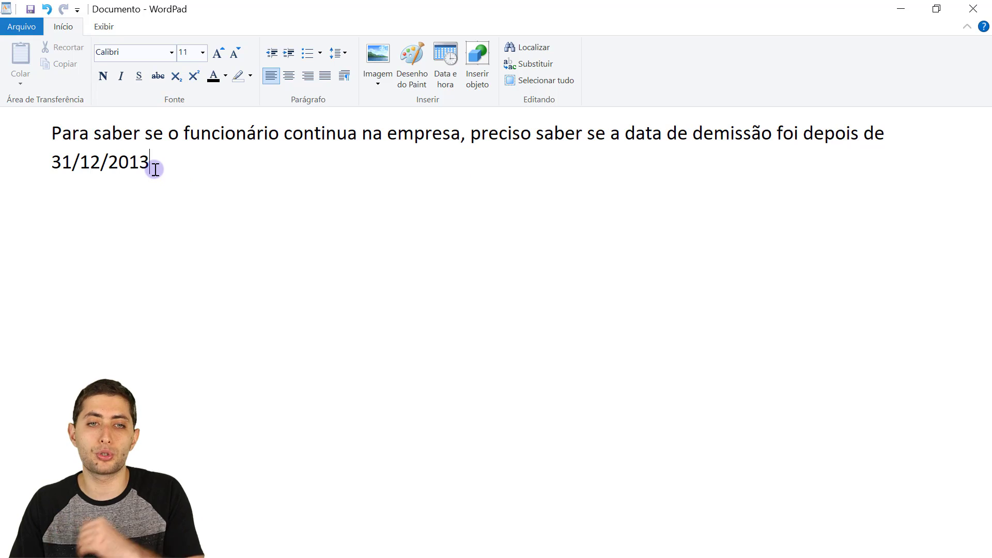
text(ou então se ele )
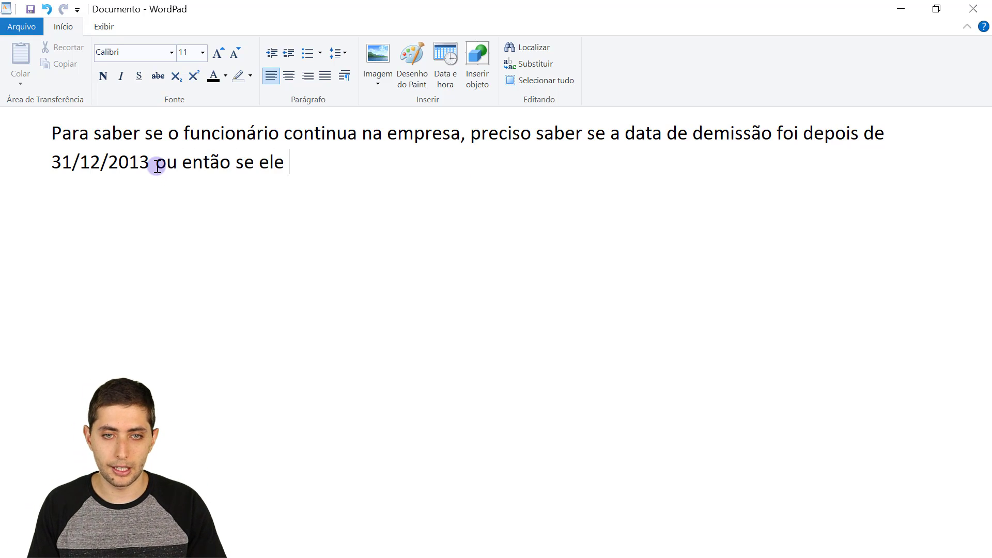
text(nunca foi demitido)
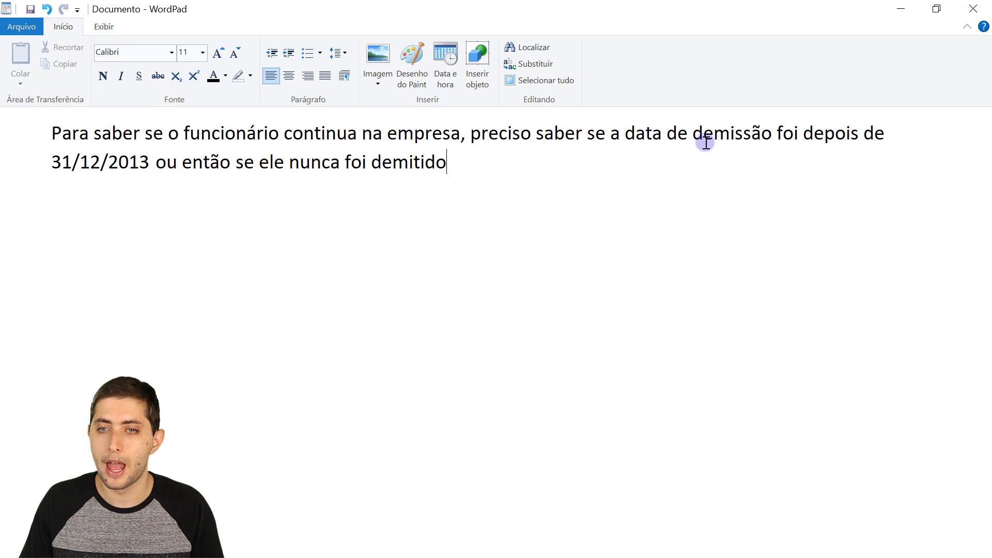
drag(151, 173, 48, 157)
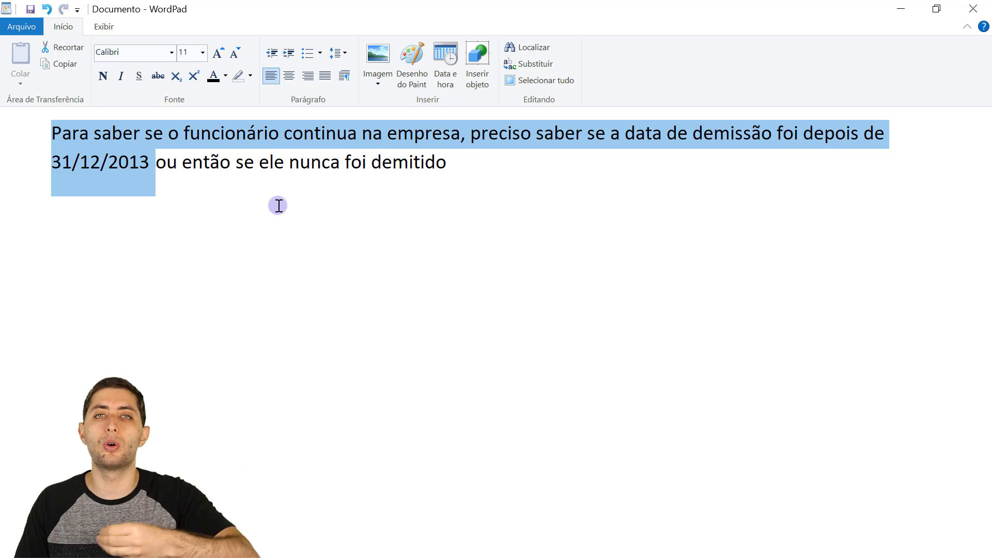
Switch to Power BI Desktop, select 2016 in the yearly matrix to check its values, and return to the WordPad note.
key(alt+Tab)
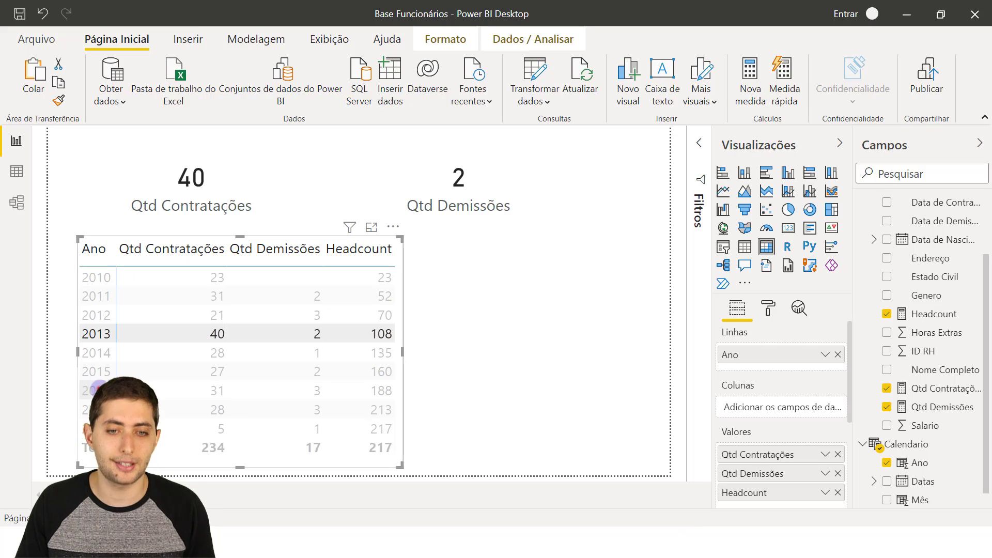
click(100, 392)
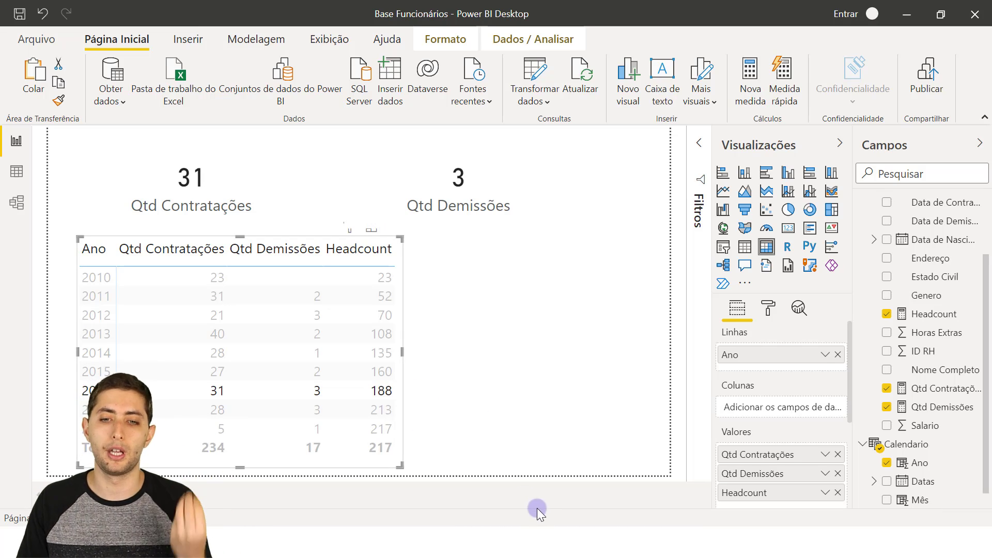
mouse_move(454, 551)
click(510, 476)
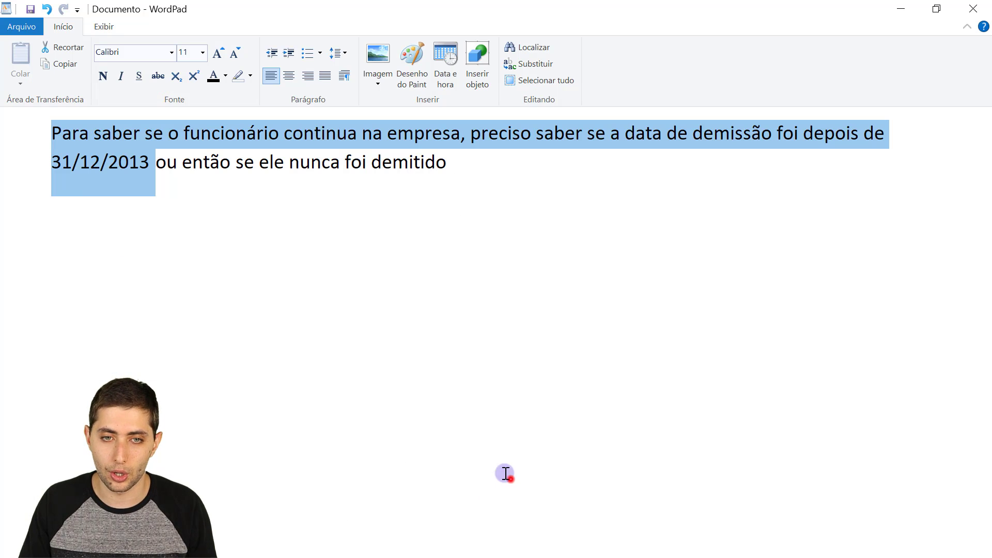
Adapt the note to 2016 by prefixing "2016:", adding "em 2016" after "empresa" and setting the dismissal date to 31/12/2016.
click(279, 214)
key(ctrl+Home)
text(2016:)
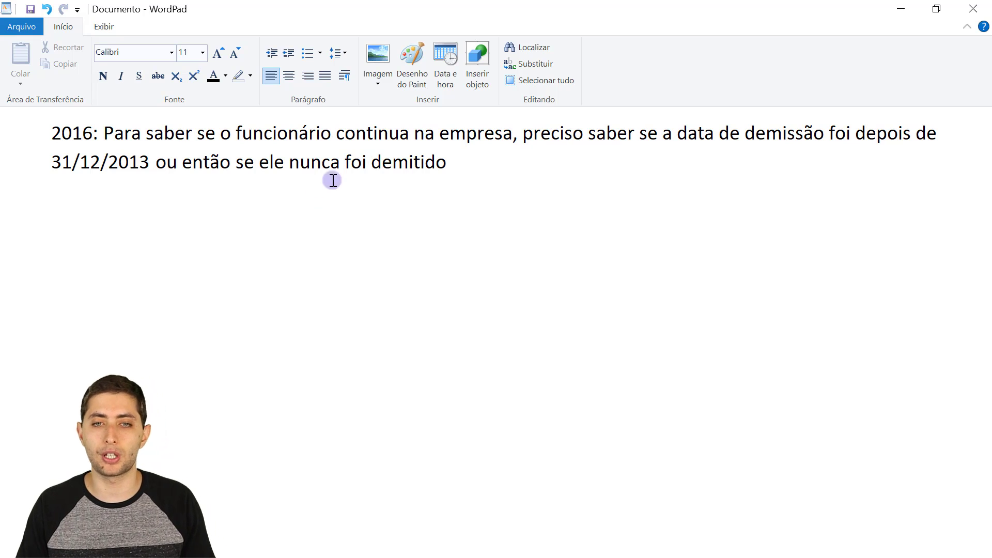
click(504, 130)
text(em 2016)
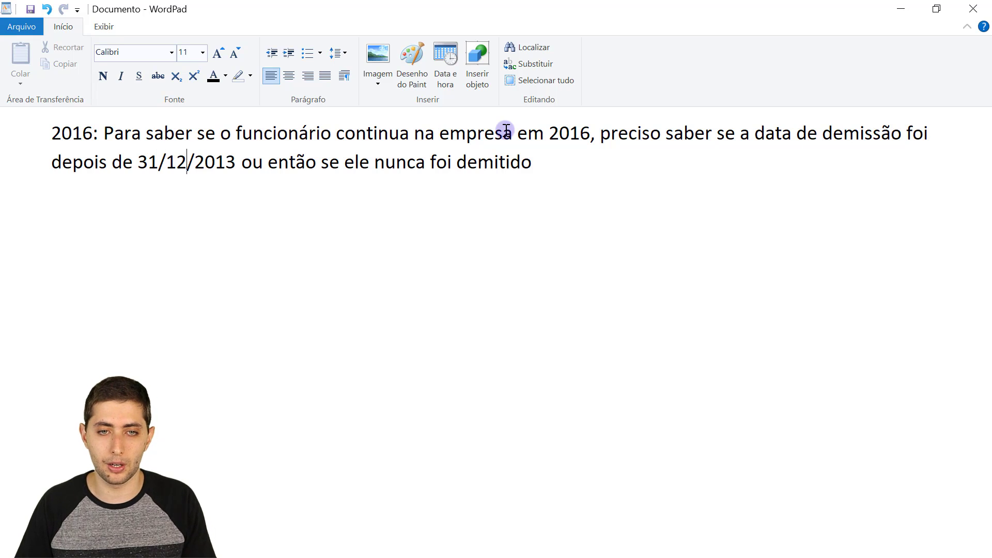
key(Delete)
text(6)
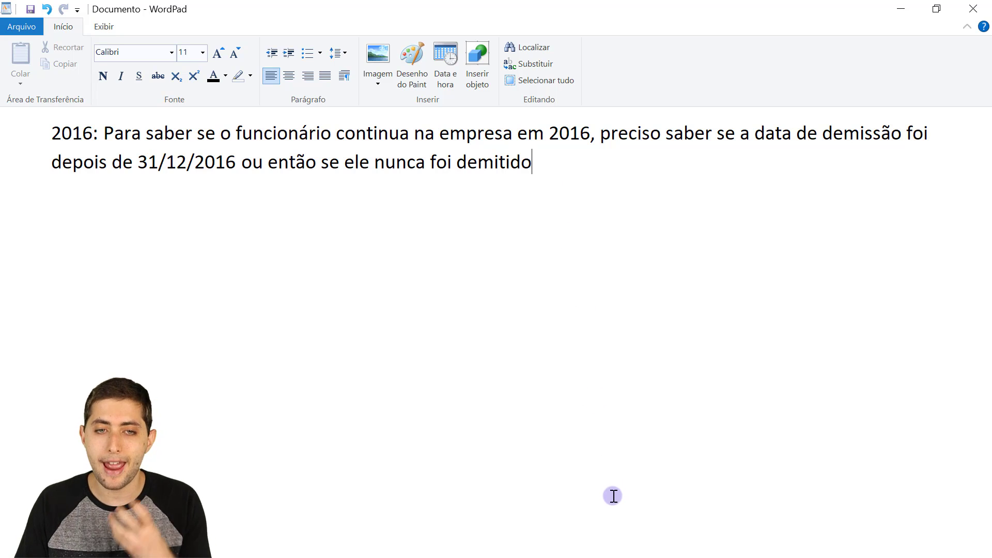
Switch to Power BI Desktop and examine the CALCULATE, COUNTROWS(BaseFuncionarios) and FILTER parts of the Headcount measure's formula.
mouse_move(596, 549)
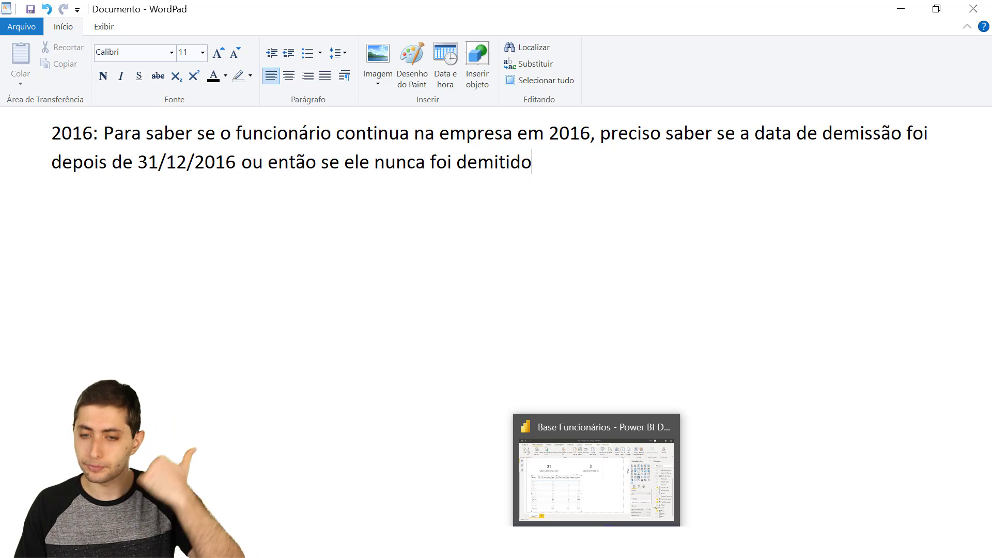
click(597, 549)
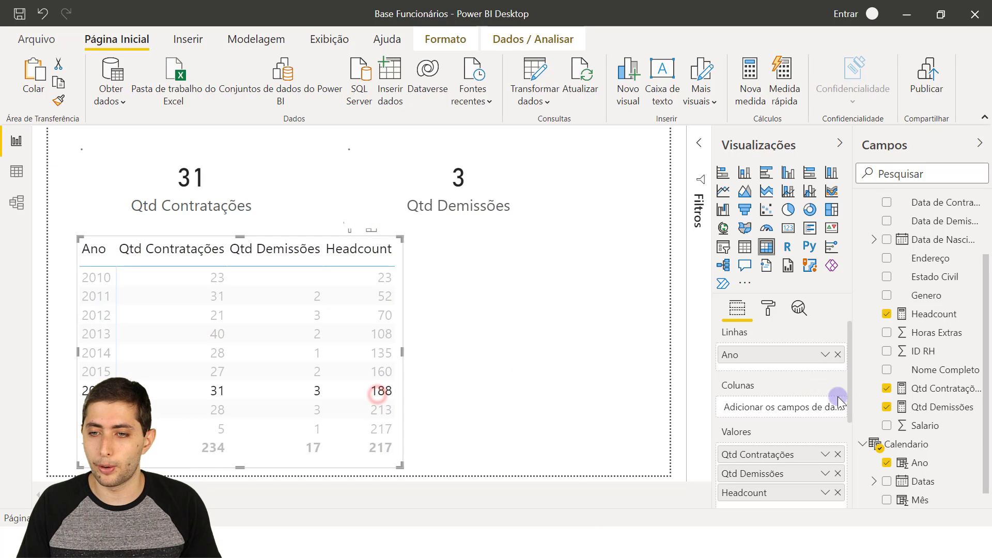
click(929, 318)
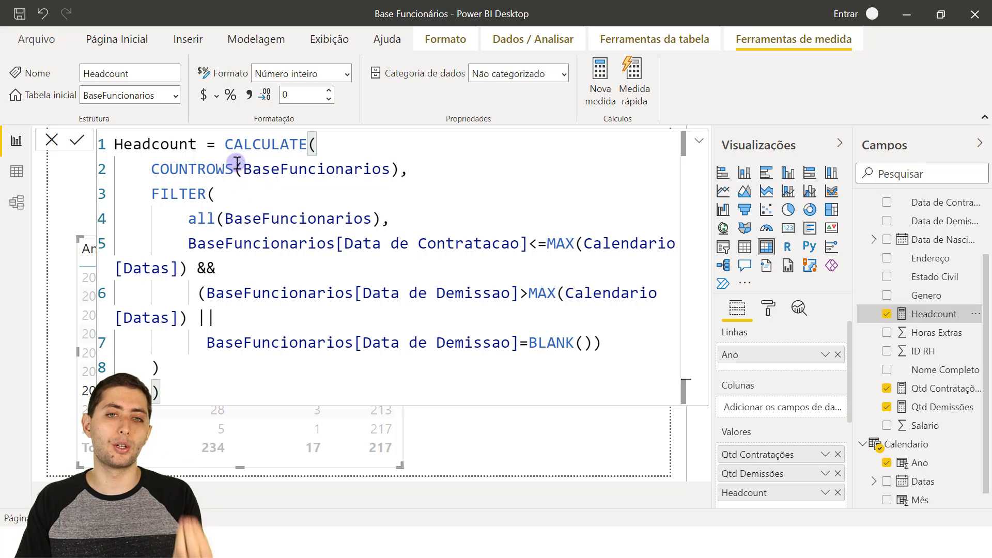
double_click(239, 145)
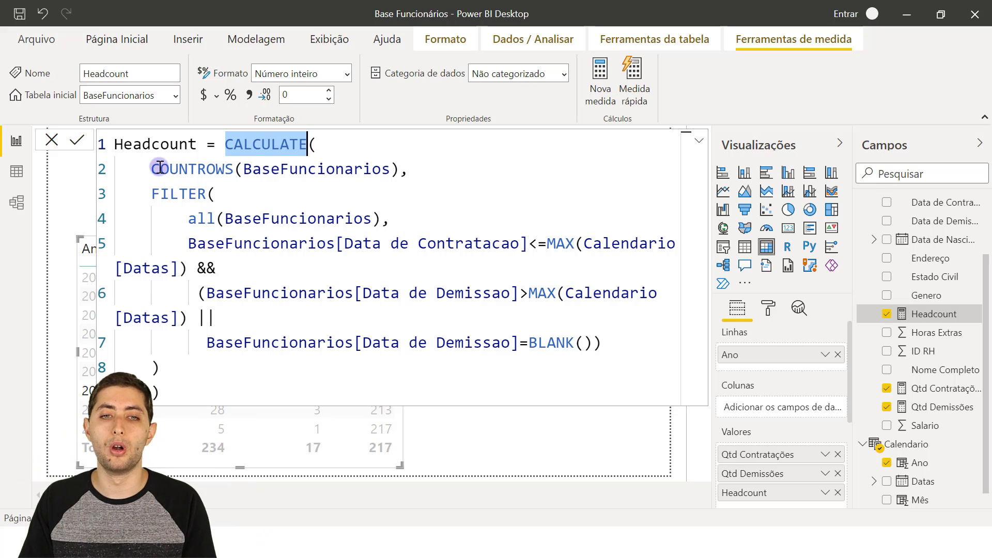
drag(151, 169, 396, 177)
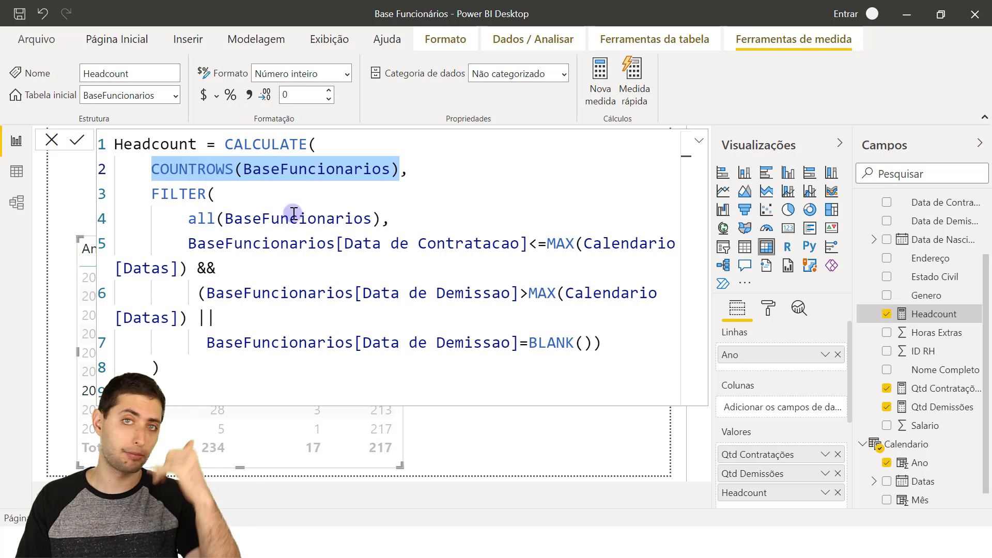
double_click(185, 197)
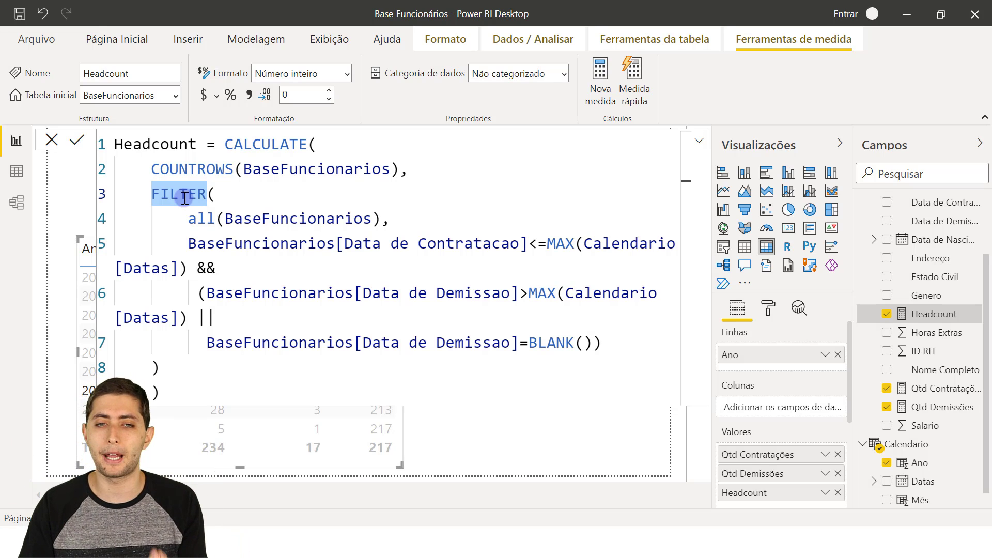
click(220, 206)
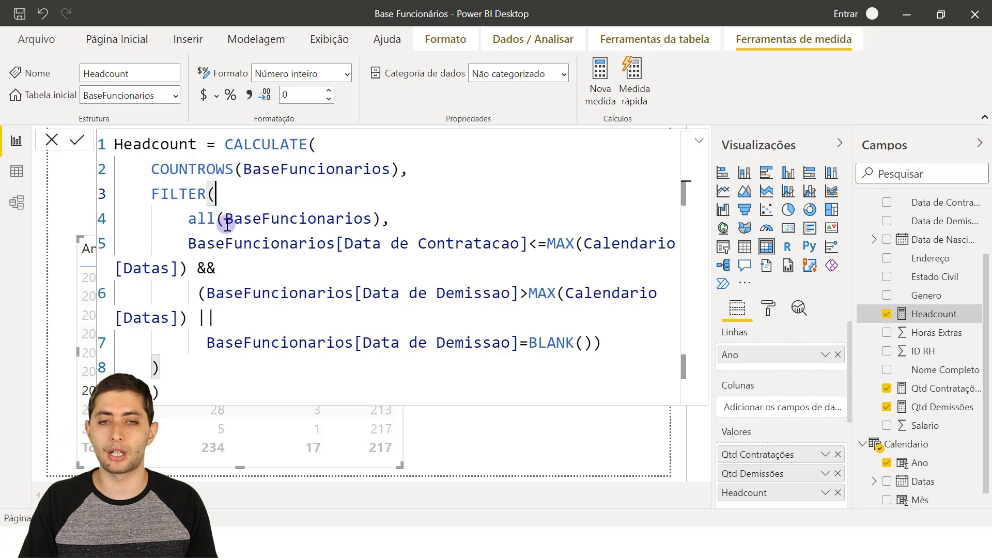
Examine the all(BaseFuncionarios) argument inside the Headcount formula's FILTER, and close the formula.
drag(227, 222, 371, 223)
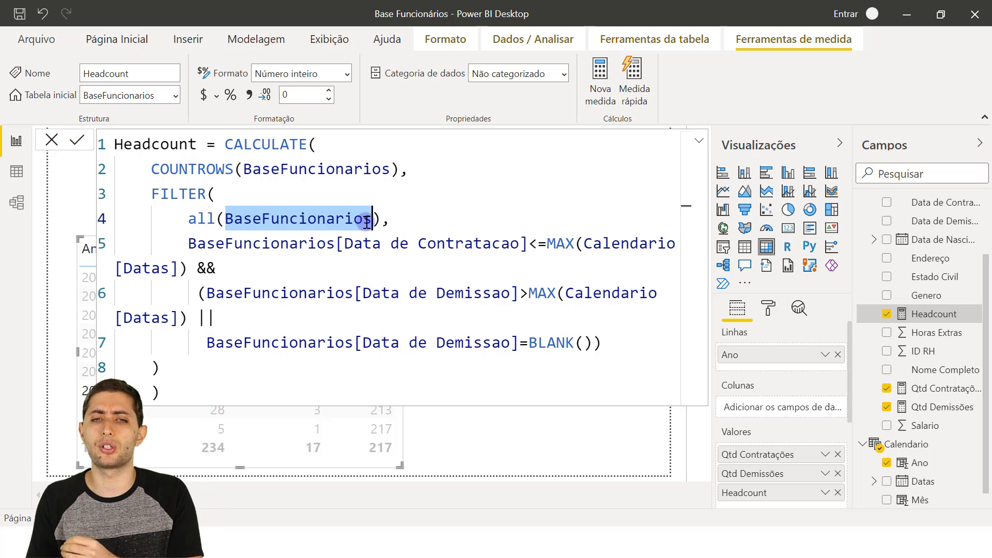
click(327, 219)
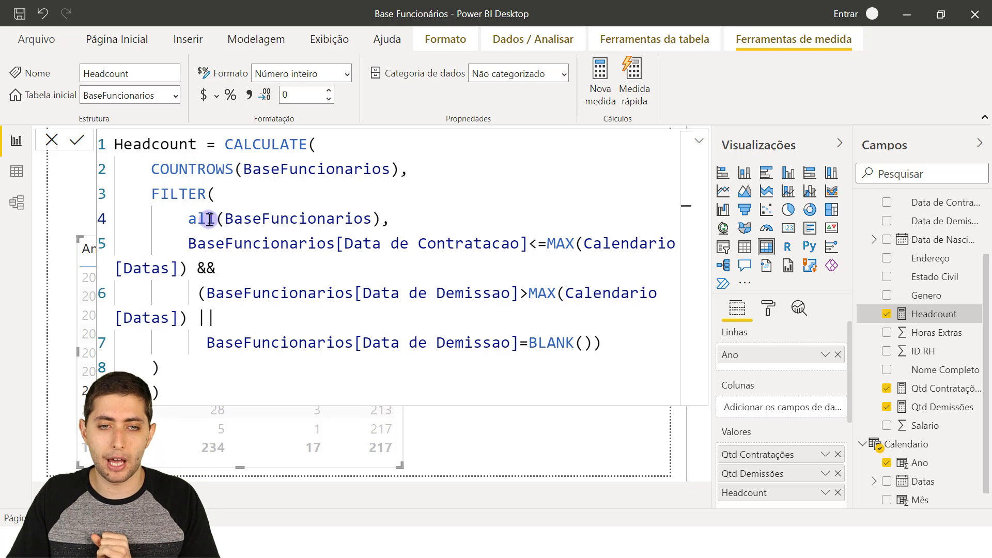
double_click(205, 217)
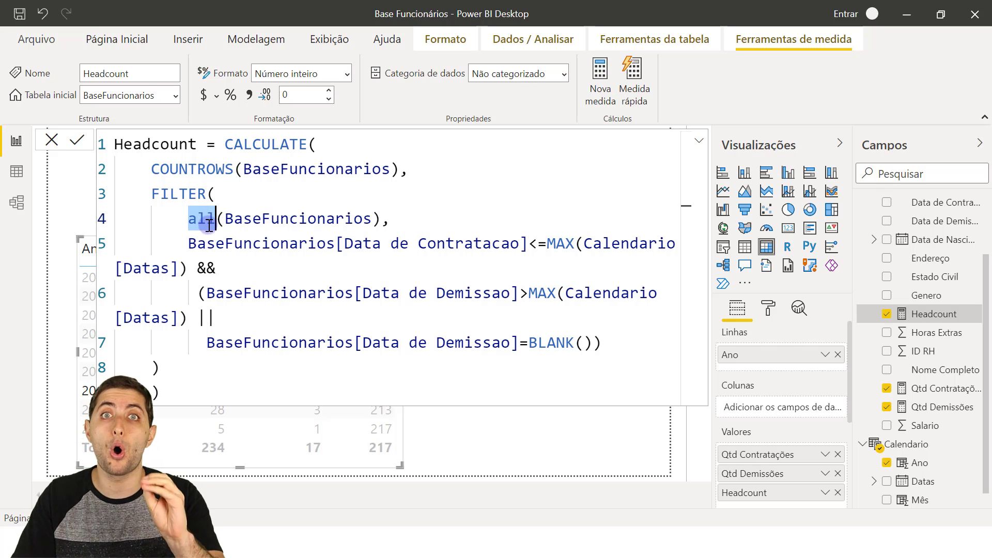
click(432, 427)
click(459, 421)
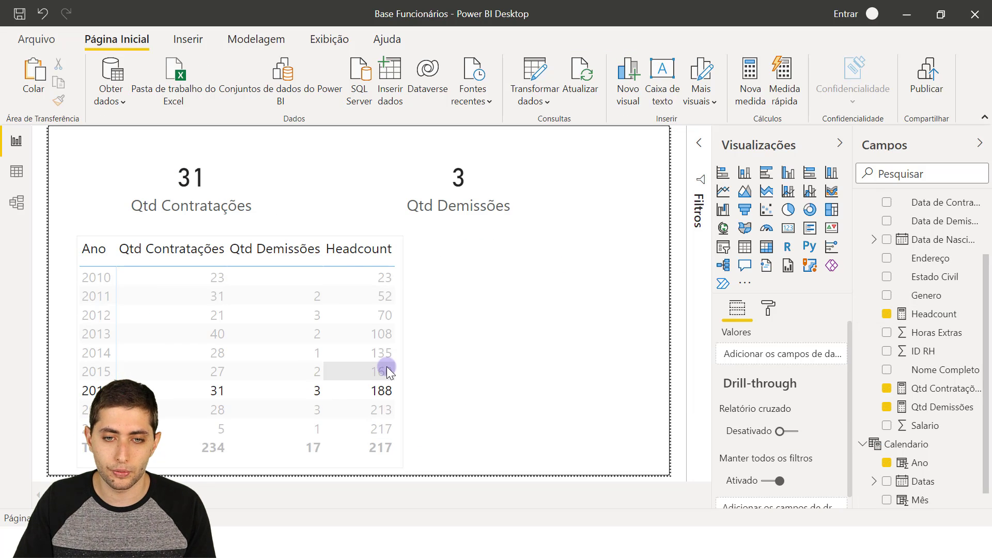
Clear the 2016 selection in the matrix and compare the yearly values, selecting 2014 and each year from 2010 through 2014.
click(374, 392)
click(374, 391)
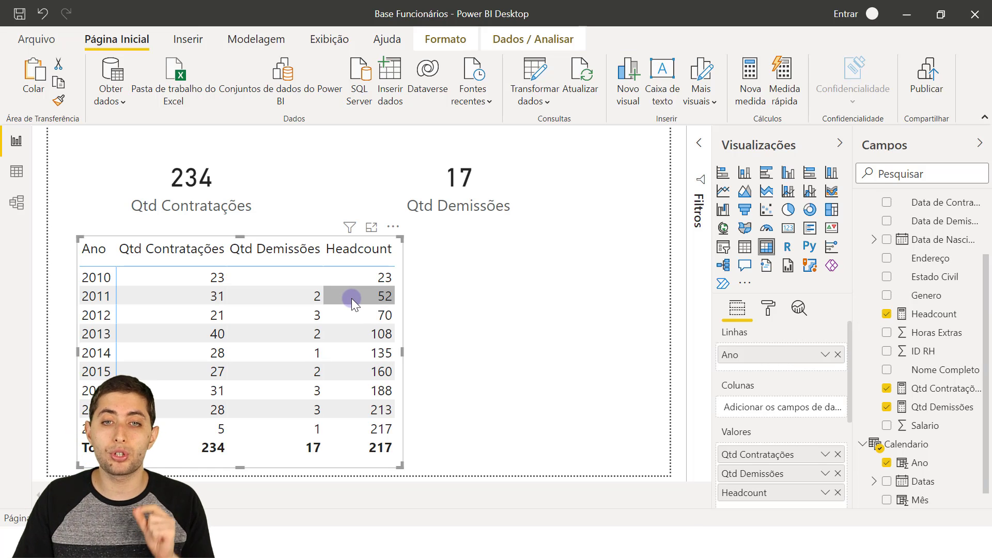
click(98, 351)
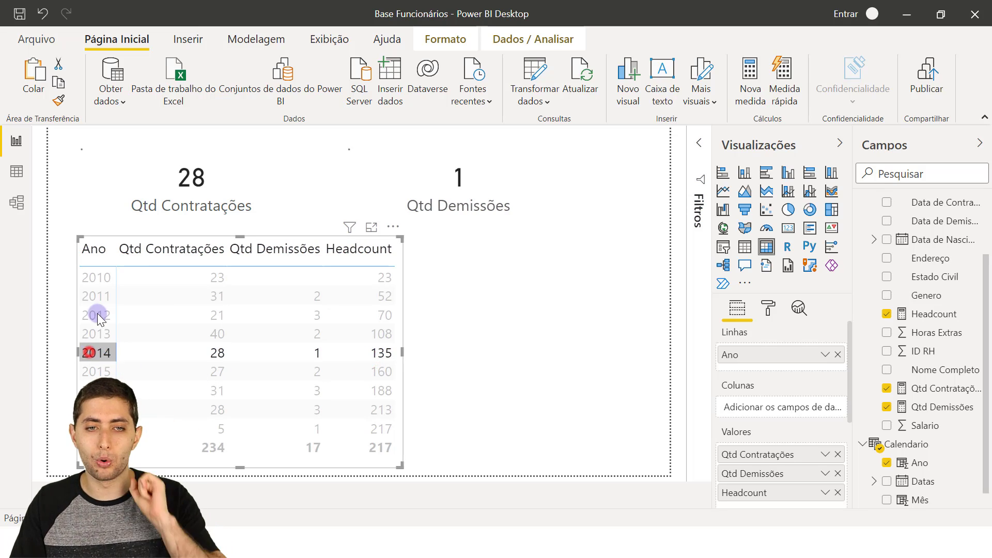
click(95, 278)
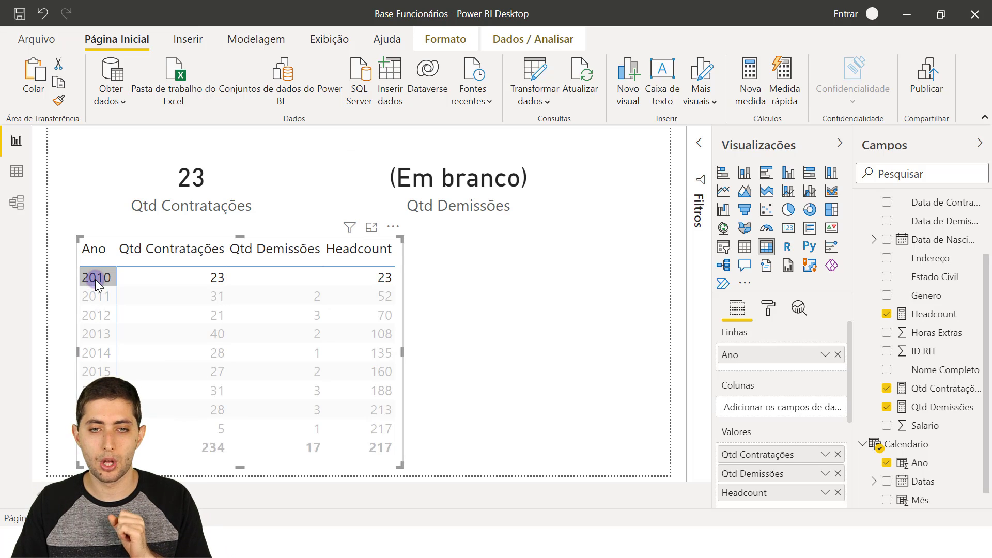
click(104, 298)
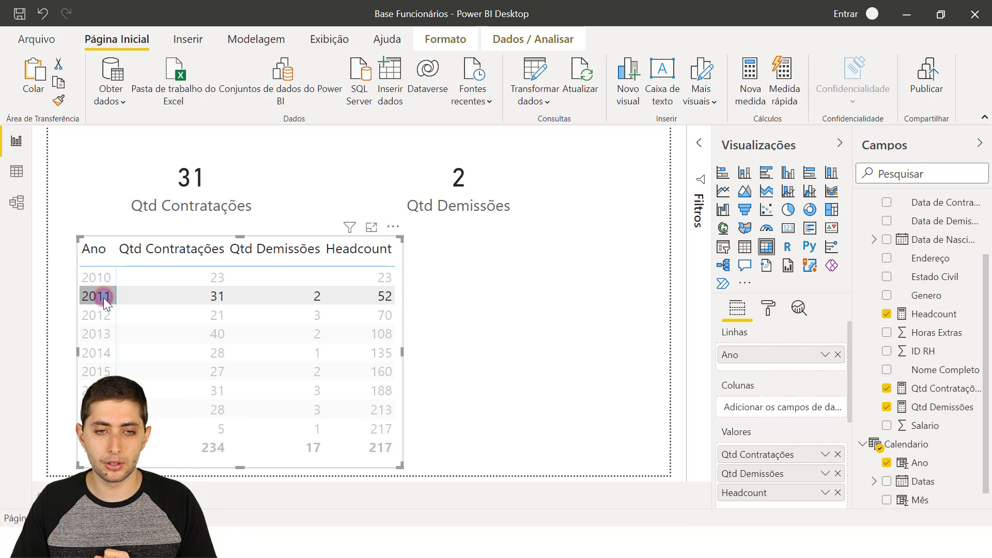
click(105, 313)
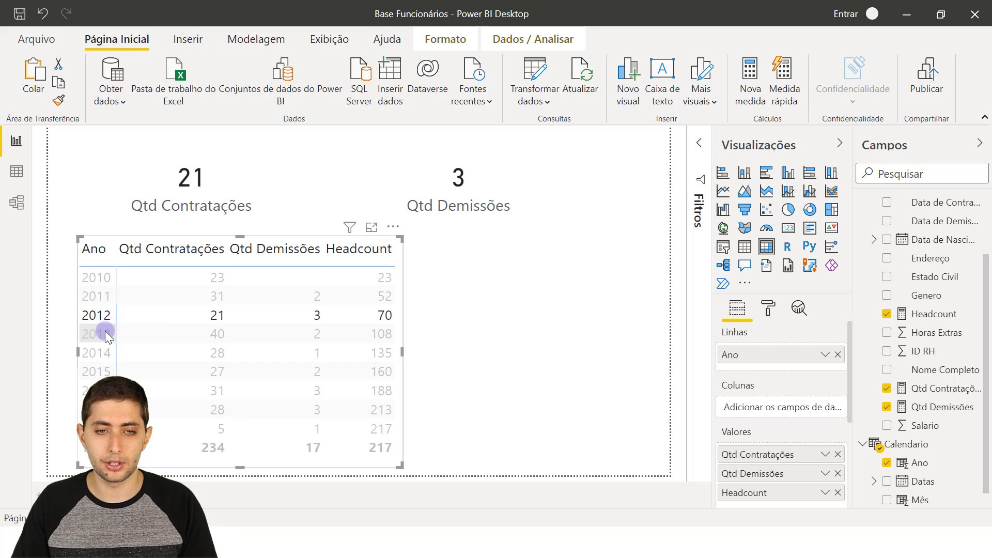
click(104, 332)
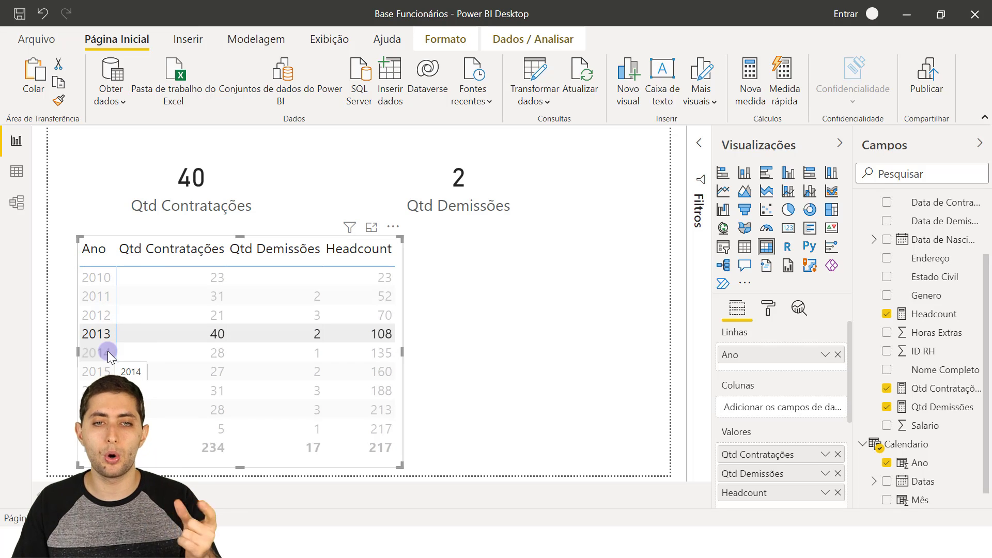
click(107, 352)
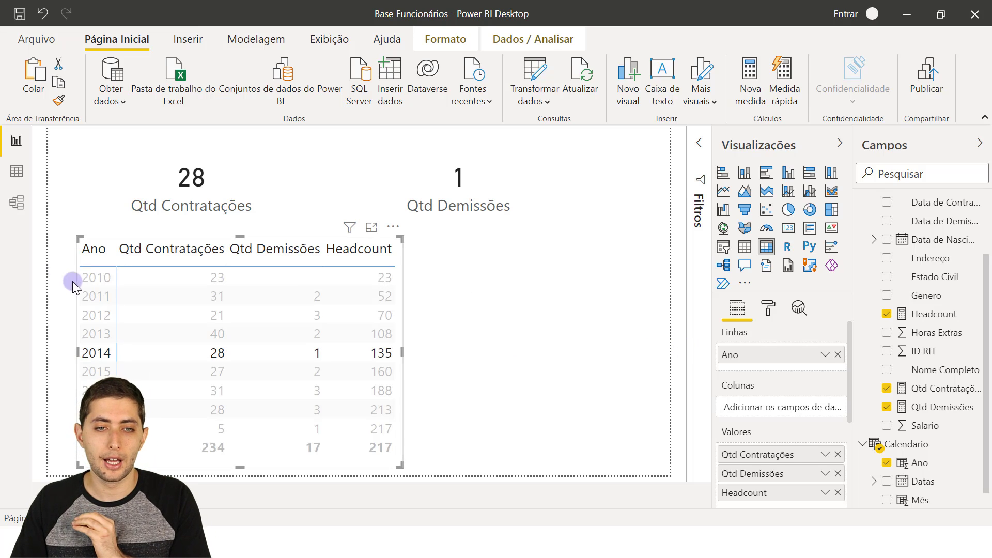
Recheck how the early years filter the matrix and cards, selecting 2010 and 2012, and again 2010, 2011 and 2012.
click(90, 277)
click(99, 318)
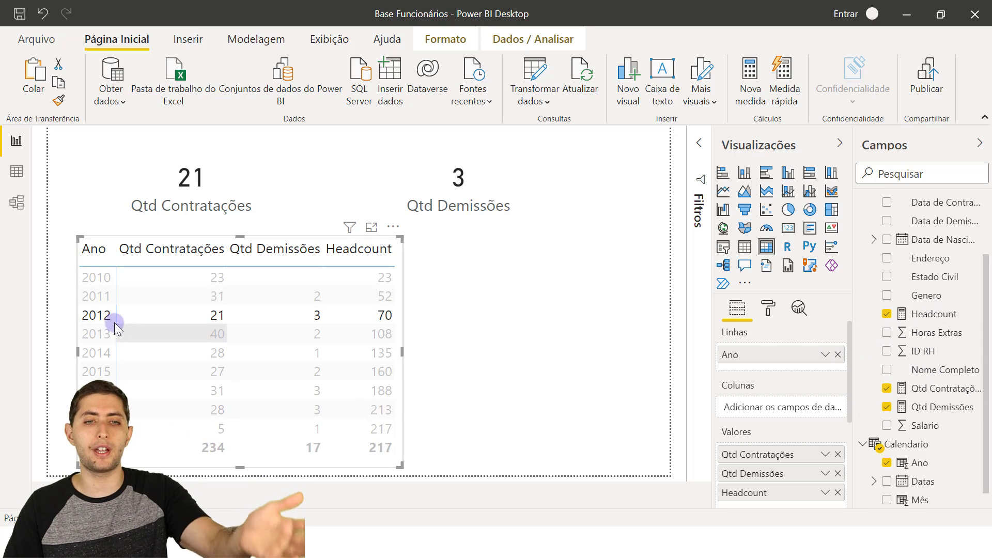
click(96, 277)
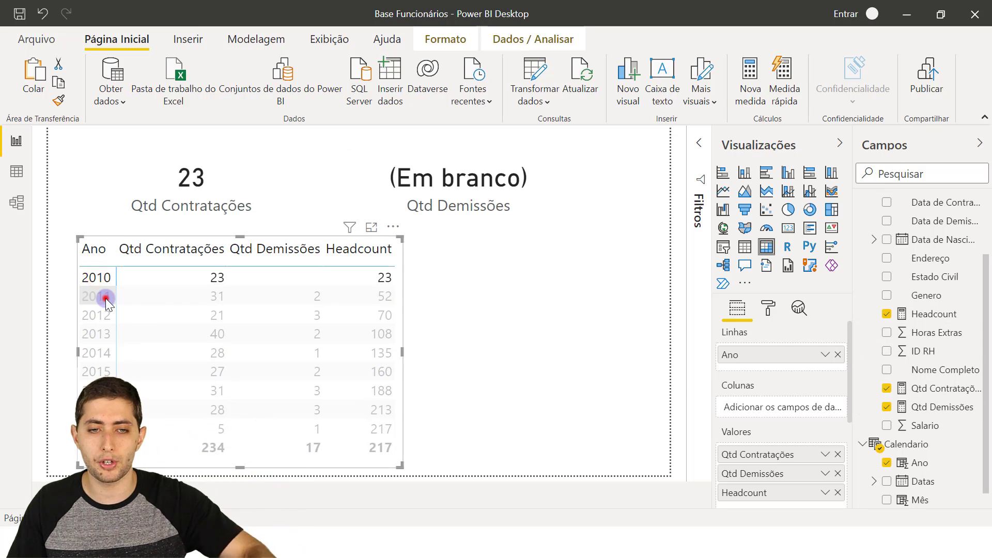
click(105, 300)
click(105, 310)
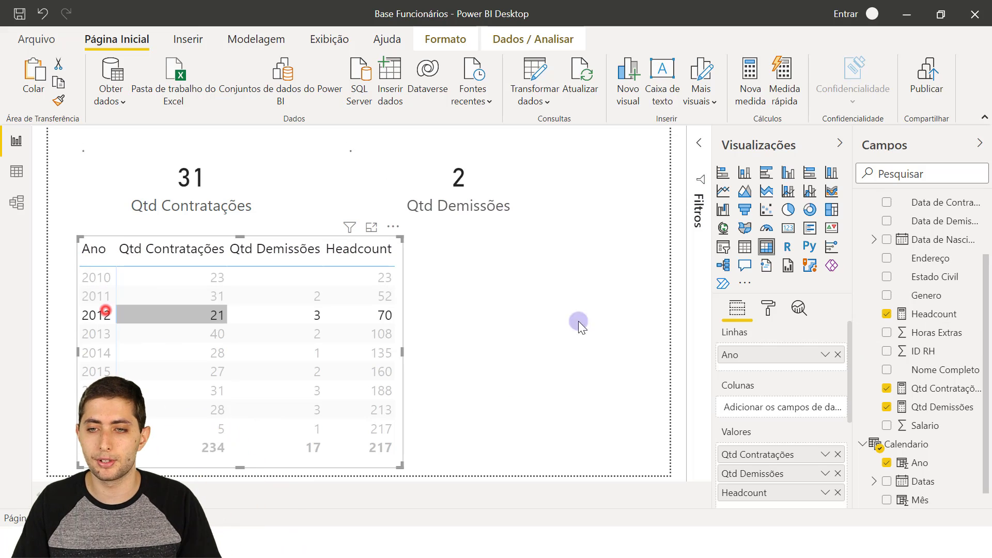
Reexamine the all(BaseFuncionarios) argument in the Headcount formula, and shift the matrix slightly to the left on the report page.
click(930, 315)
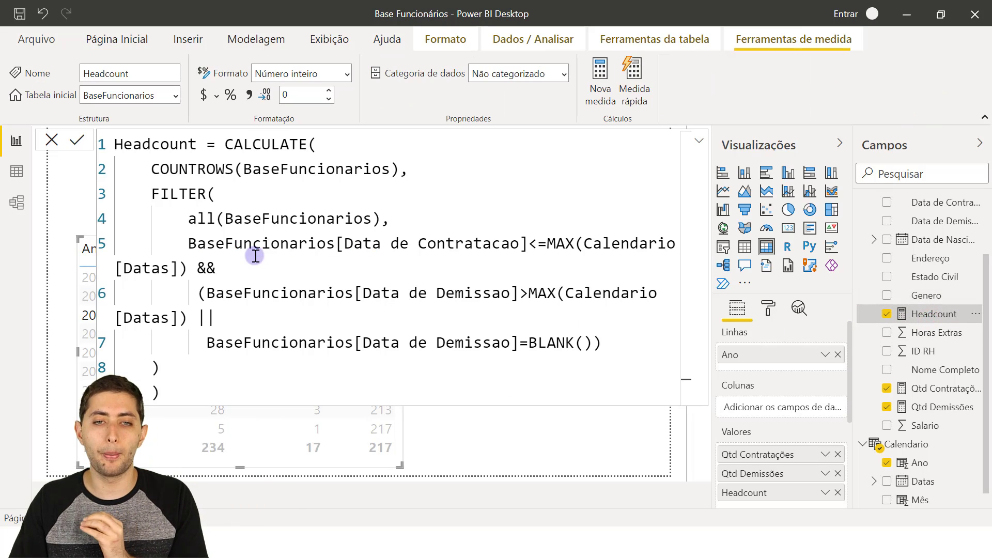
double_click(204, 221)
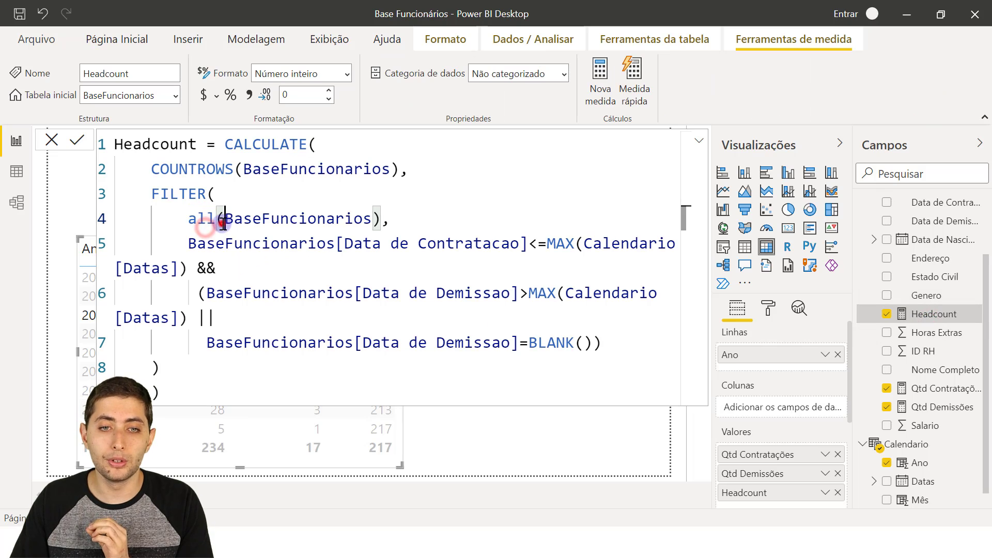
click(219, 218)
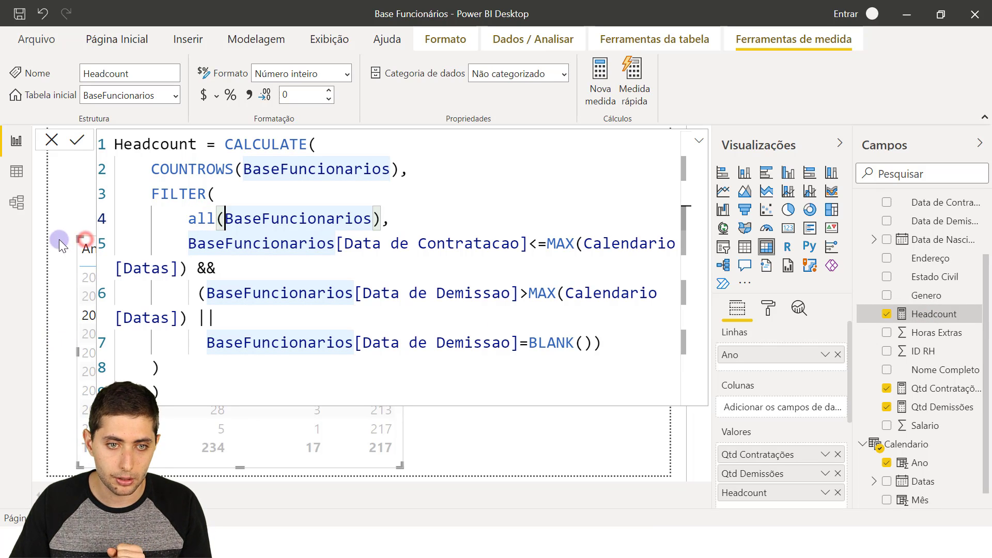
click(454, 437)
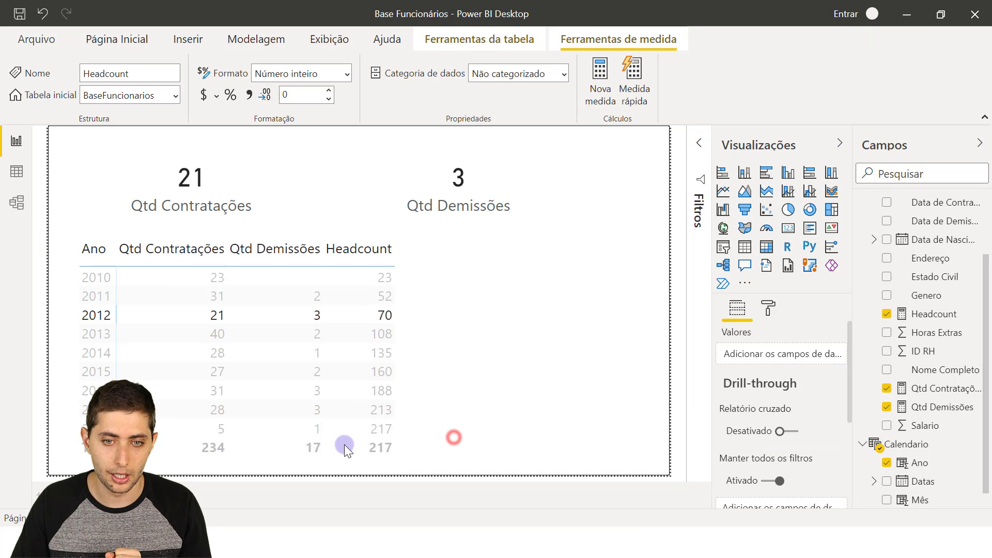
click(123, 236)
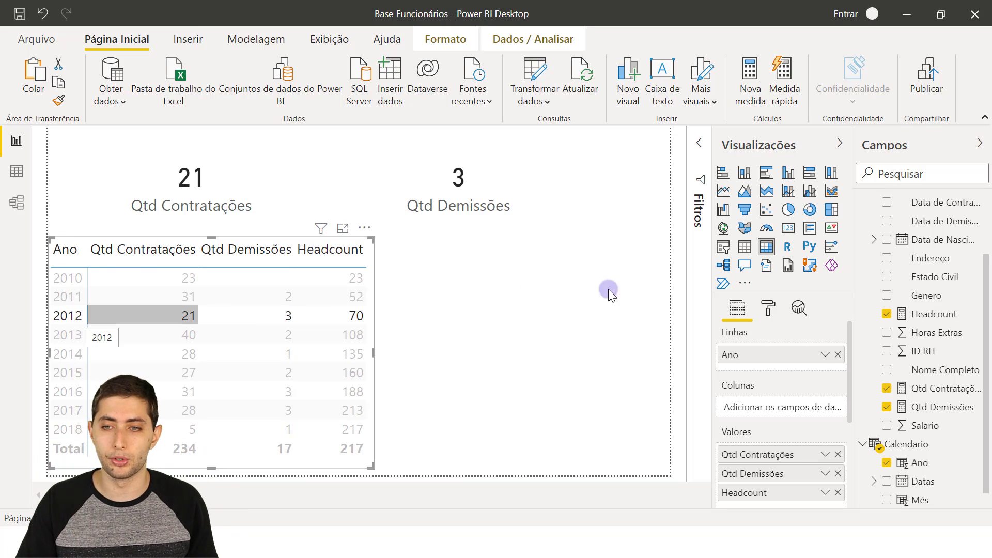
Remove the all( ) wrapper around BaseFuncionarios in the Headcount formula's FILTER.
click(949, 313)
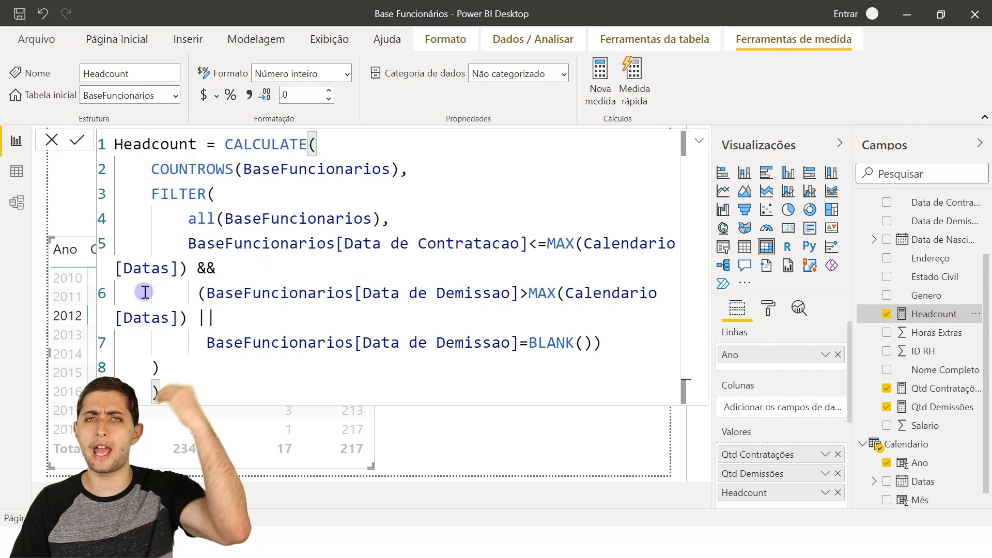
drag(226, 221, 187, 217)
key(BackSpace)
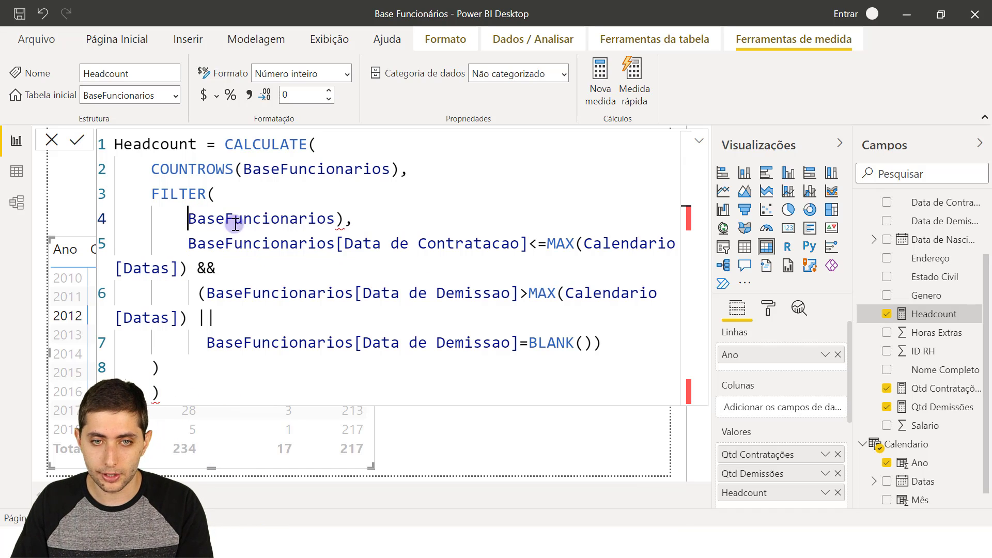
key(BackSpace)
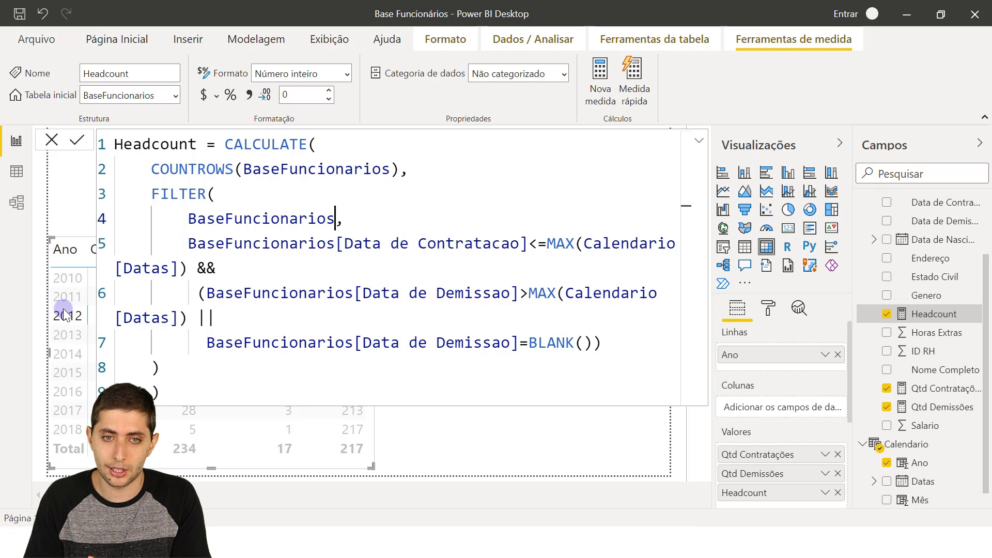
Put BaseFuncionarios back inside all( ) as the table argument of the Headcount formula's FILTER.
key(Home)
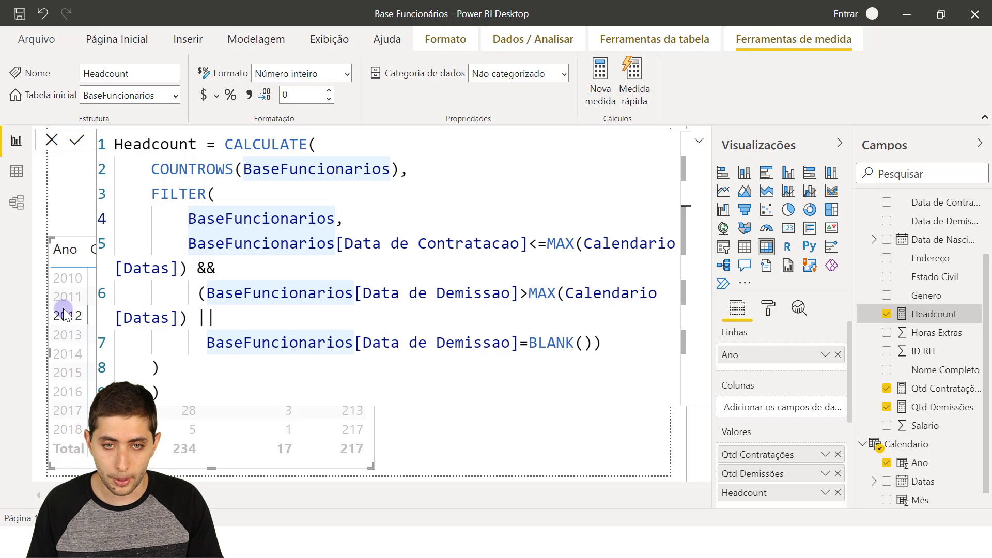
text(ll)
key(BackSpace)
key(BackSpace)
text(all)
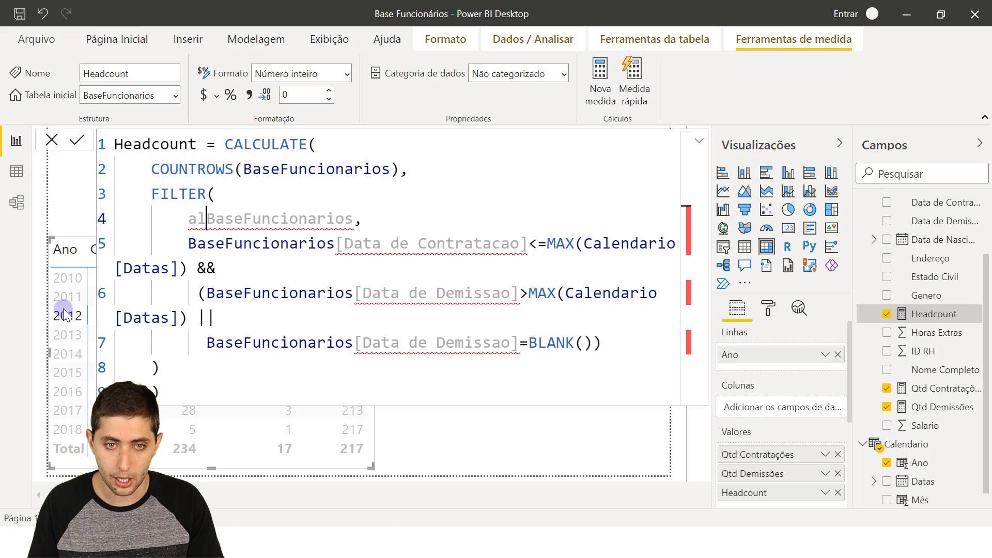
text(()
key(ctrl+Right)
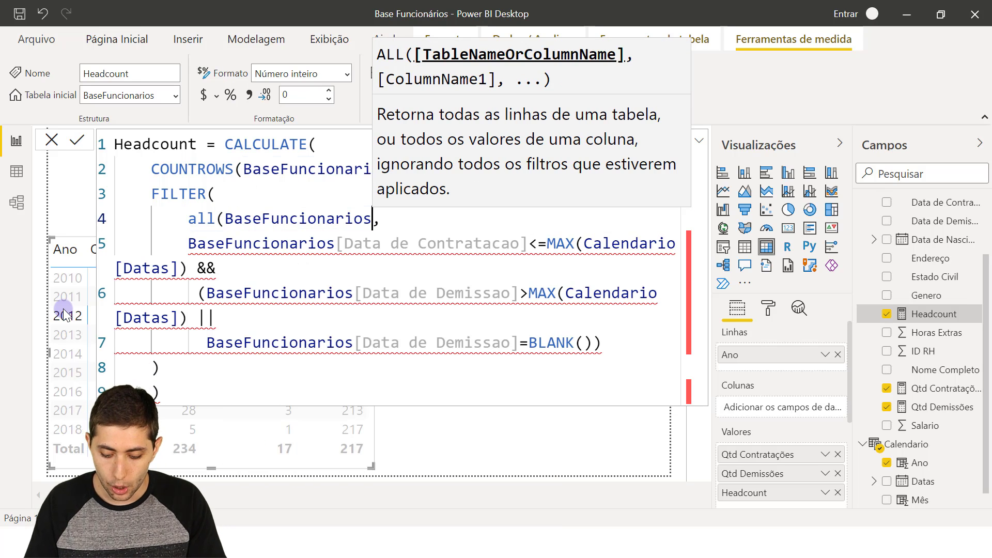
text())
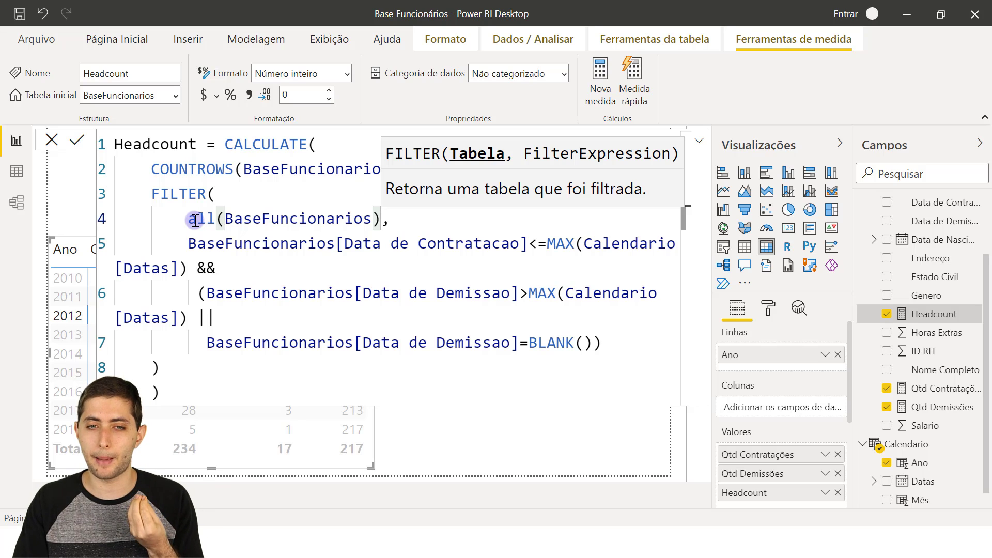
Clear the 2012 selection in the matrix and apply the Headcount measure with plain BaseFuncionarios, without all( ), as FILTER's table.
click(440, 451)
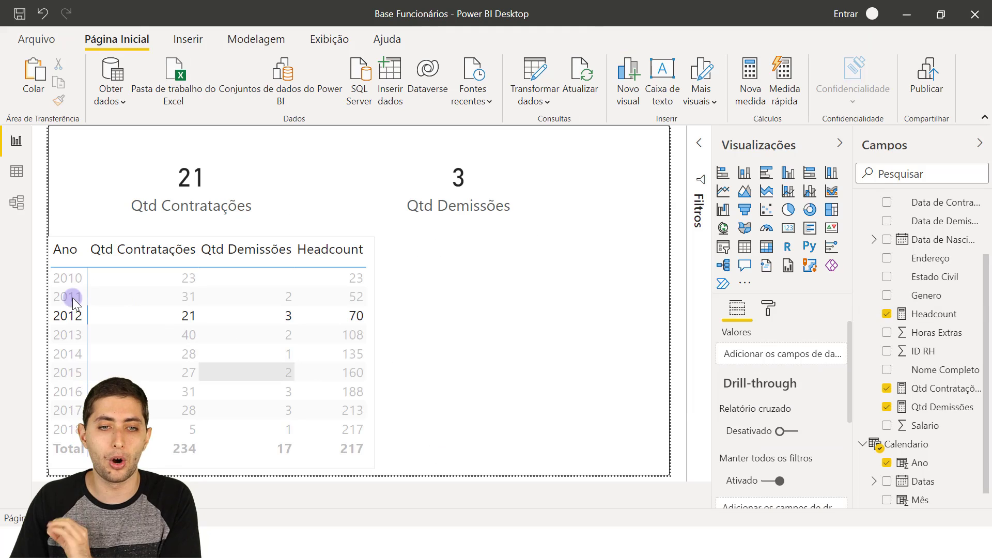
click(60, 315)
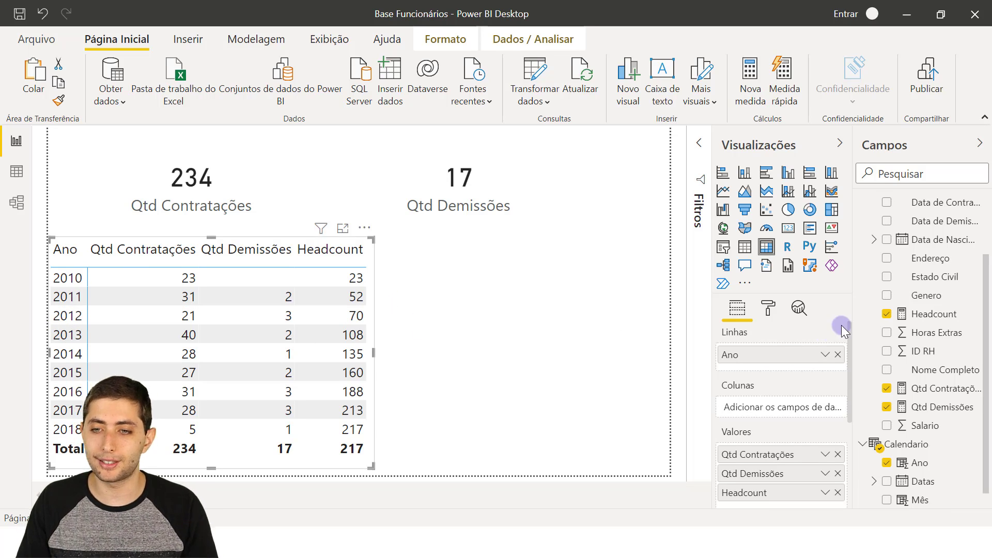
click(913, 315)
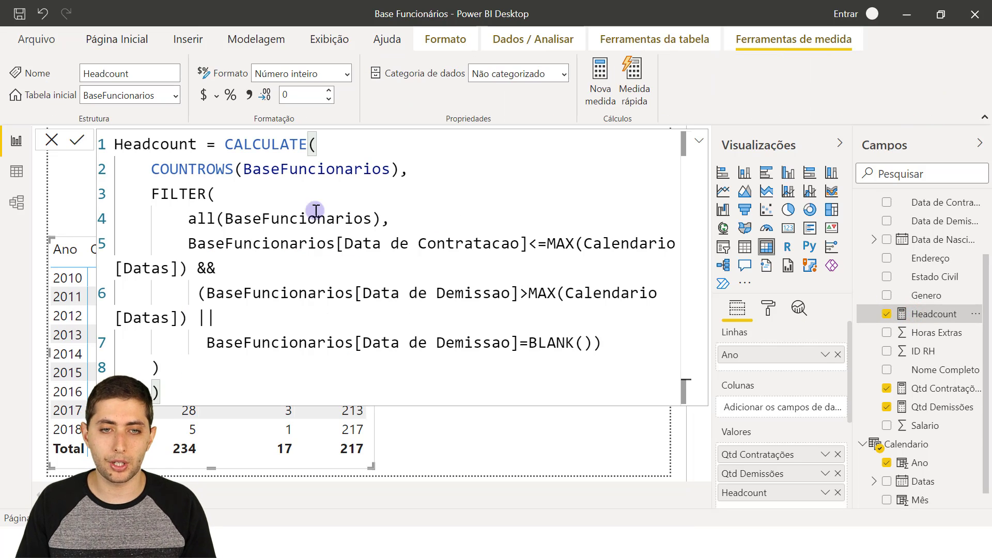
click(225, 223)
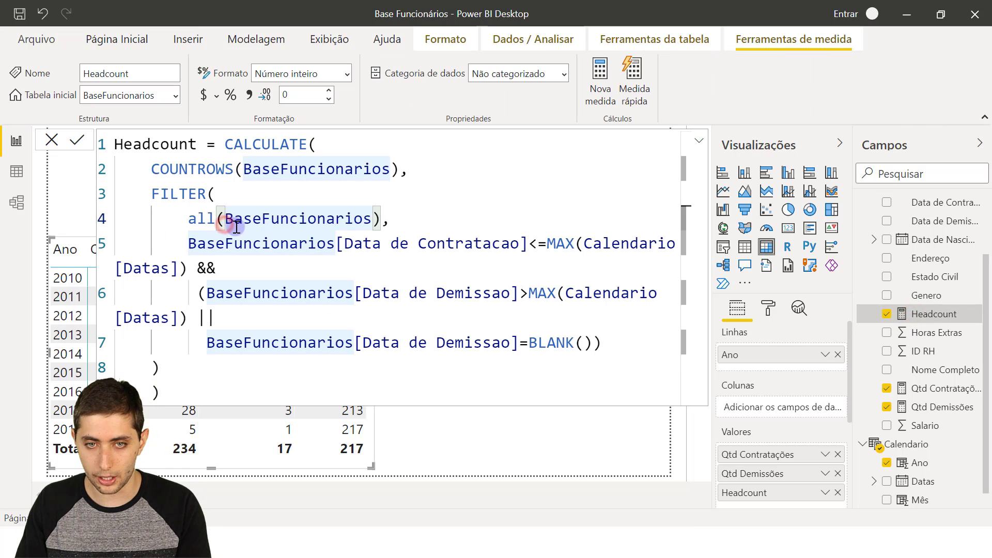
key(BackSpace)
key(BackSpace)
key(BackSpace)
key(BackSpace)
click(341, 218)
key(BackSpace)
click(312, 395)
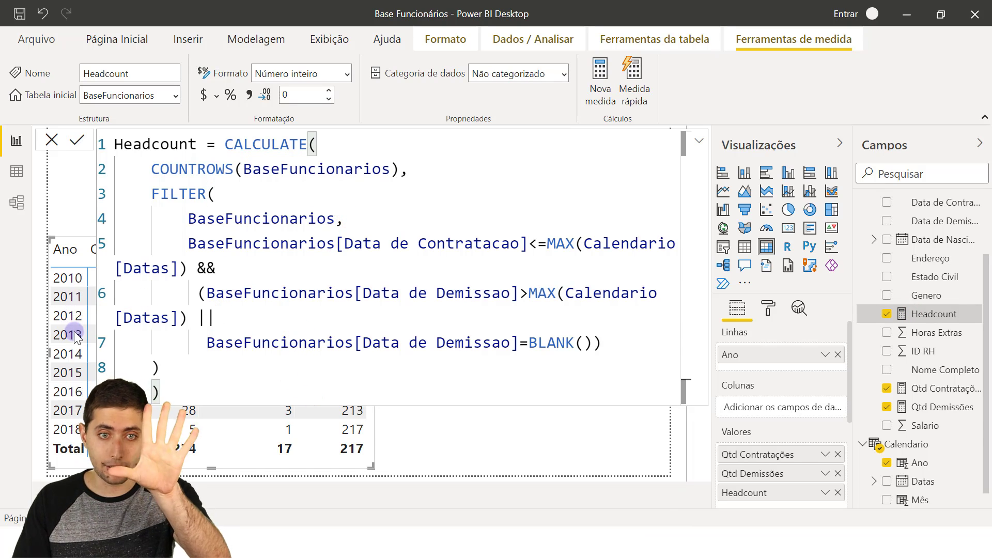
key(Return)
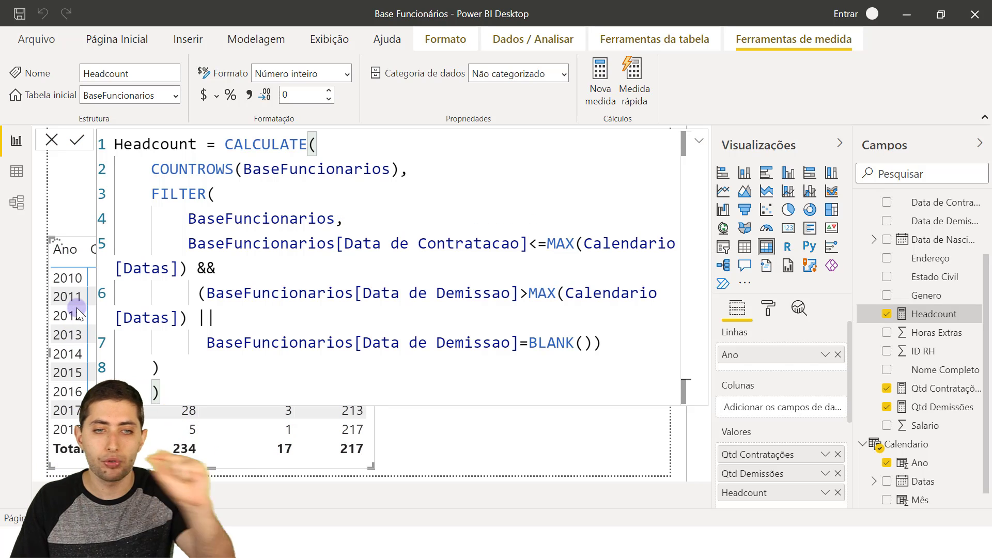
Compare the recalculated Headcount with the hires in the matrix for 2010, 2011 and 2012, and clear the selection.
click(421, 431)
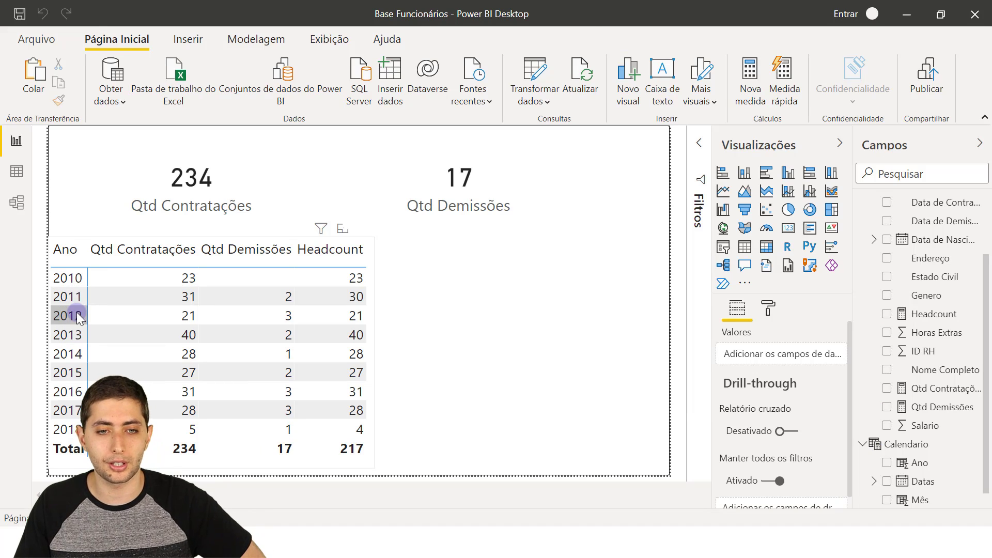
click(361, 319)
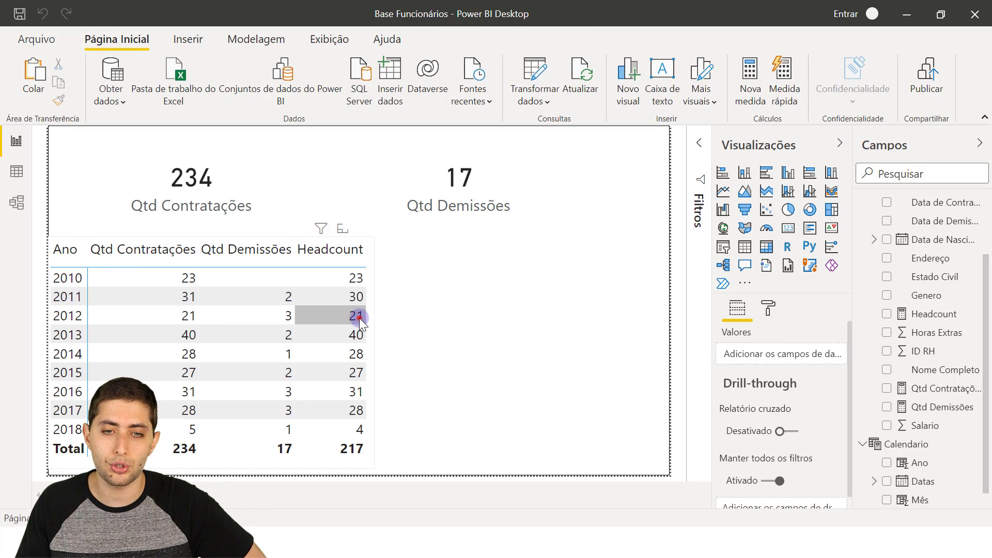
click(355, 278)
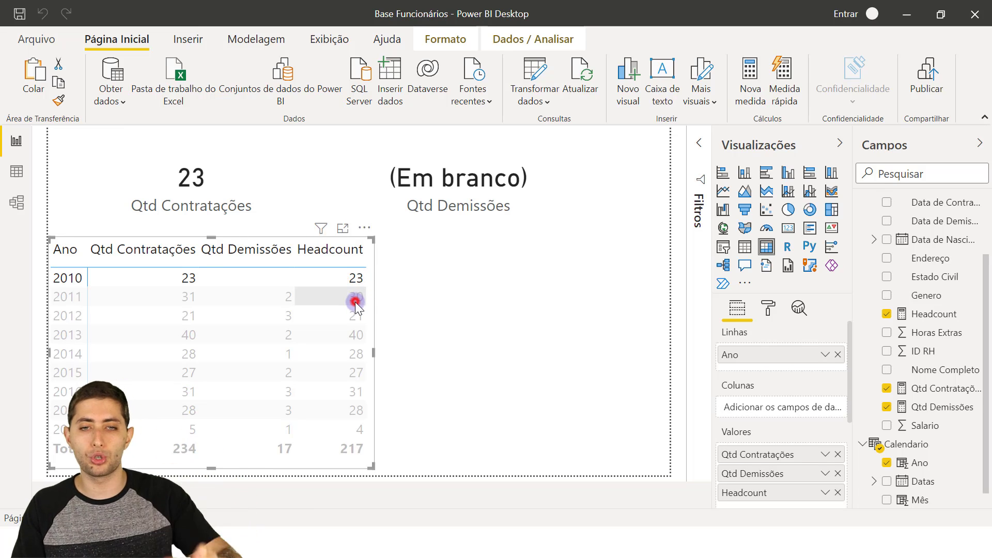
click(355, 301)
click(347, 314)
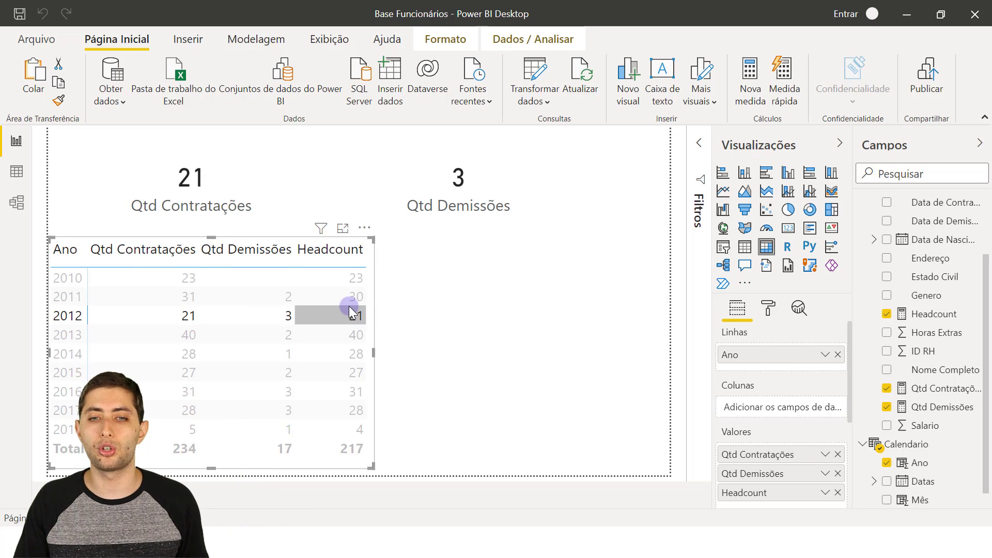
click(350, 311)
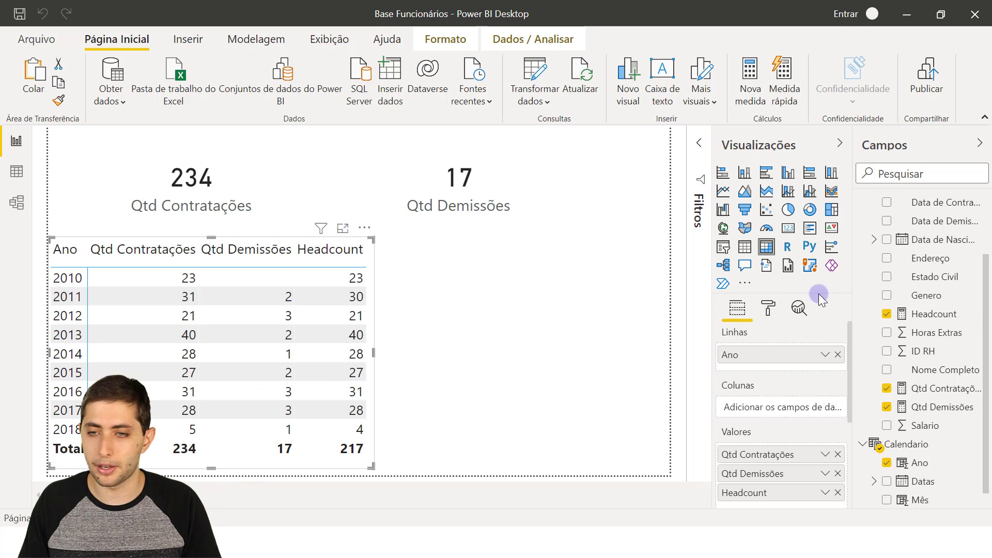
Wrap FILTER's table argument in the Headcount measure as ALL(BaseFuncionarios) and apply the formula.
click(917, 316)
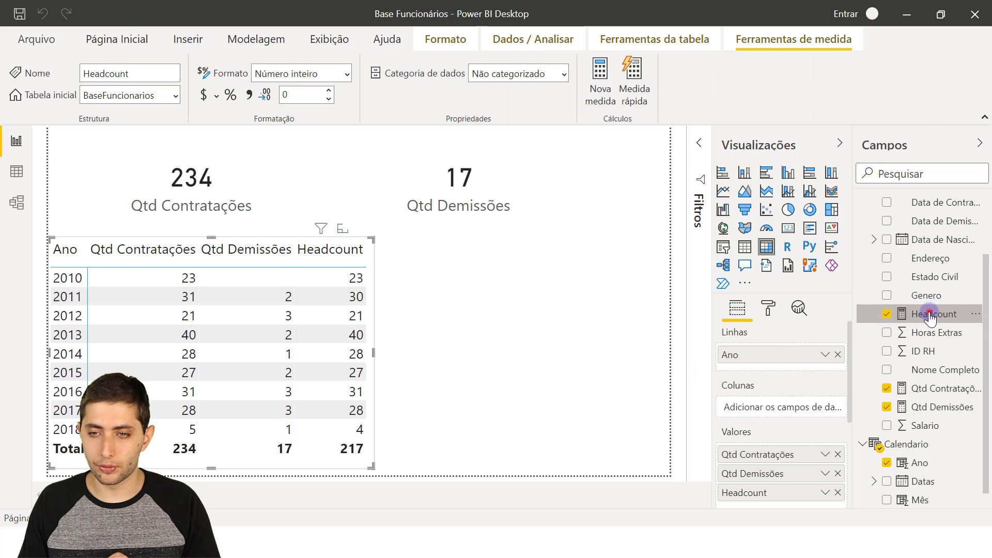
click(929, 333)
click(930, 315)
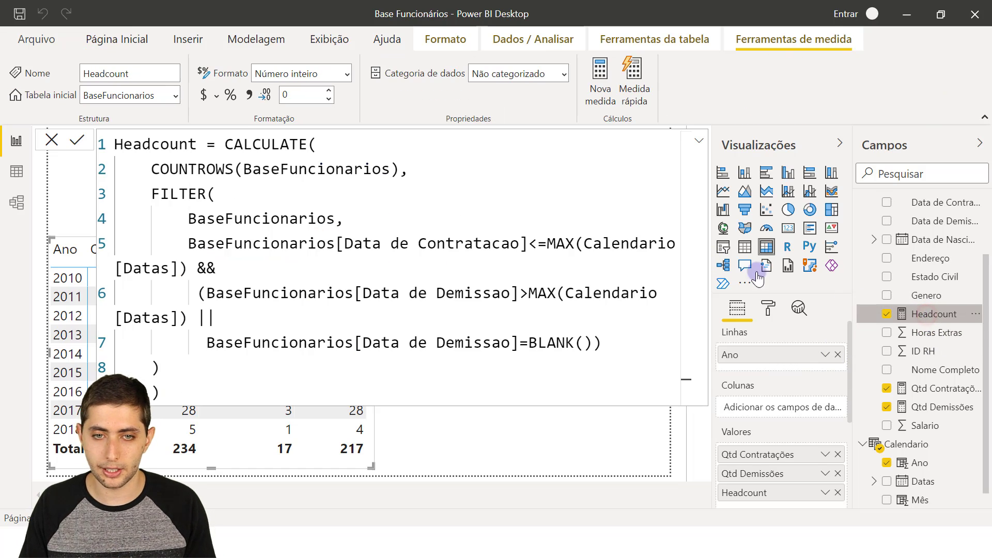
click(187, 224)
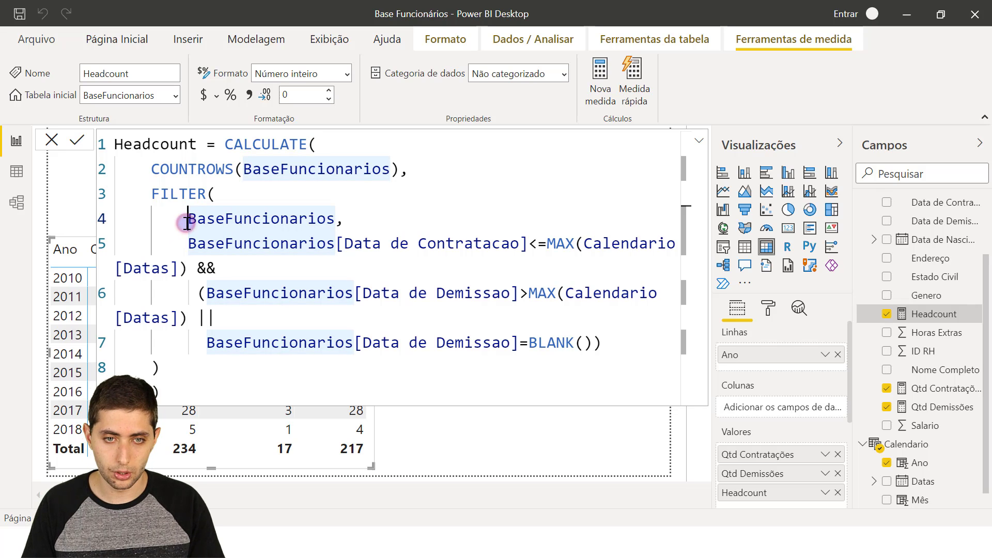
text(ALL()
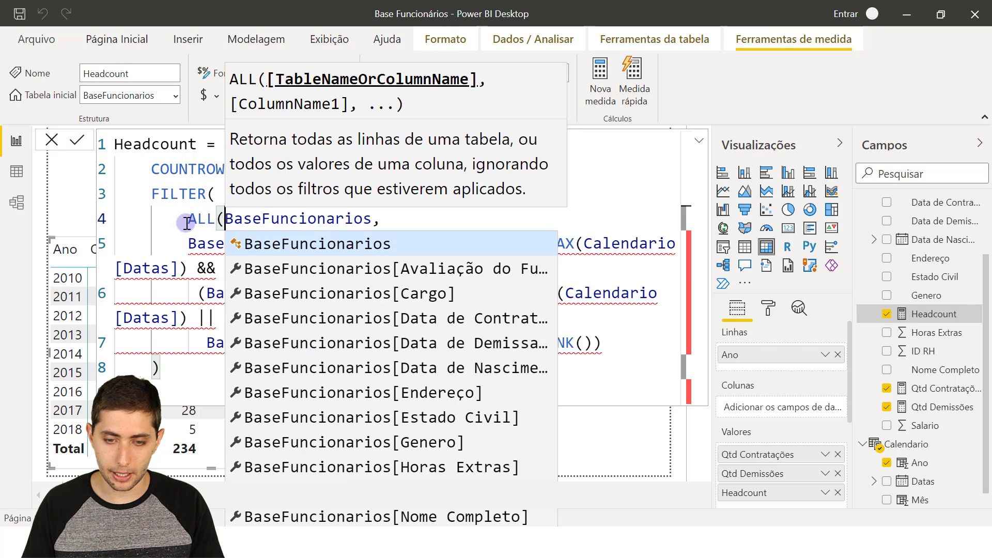
key(ctrl+Right)
text())
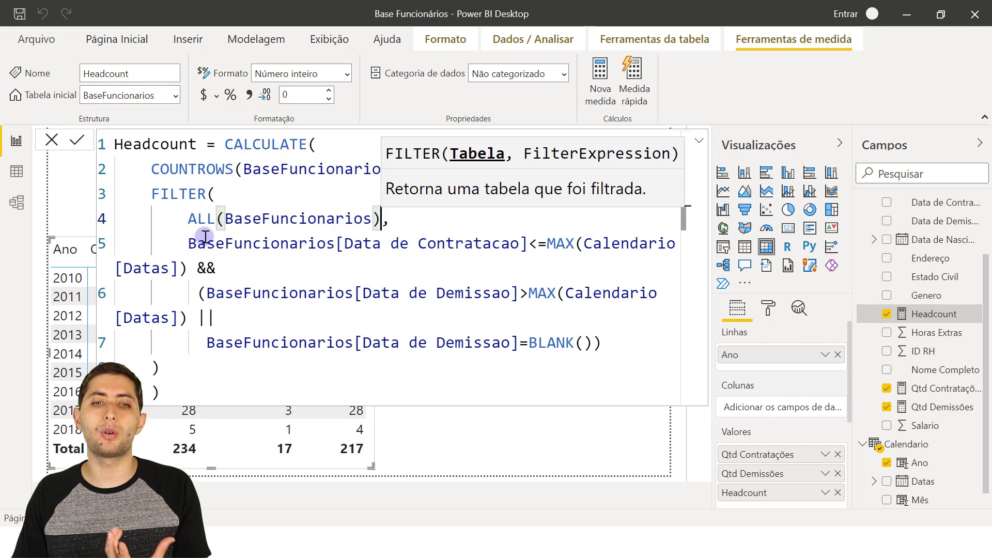
click(185, 221)
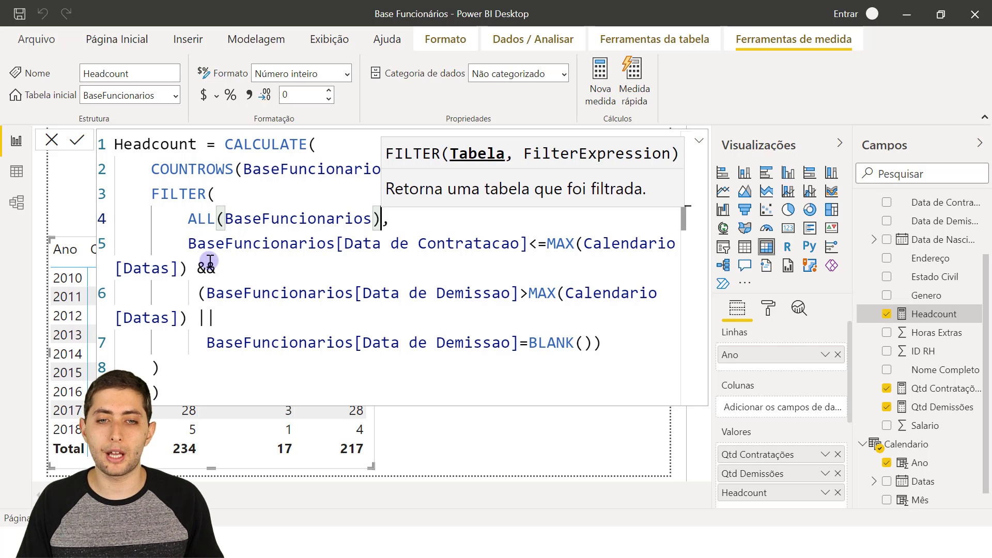
scroll(202, 255, down, 3)
scroll(211, 261, down, 1)
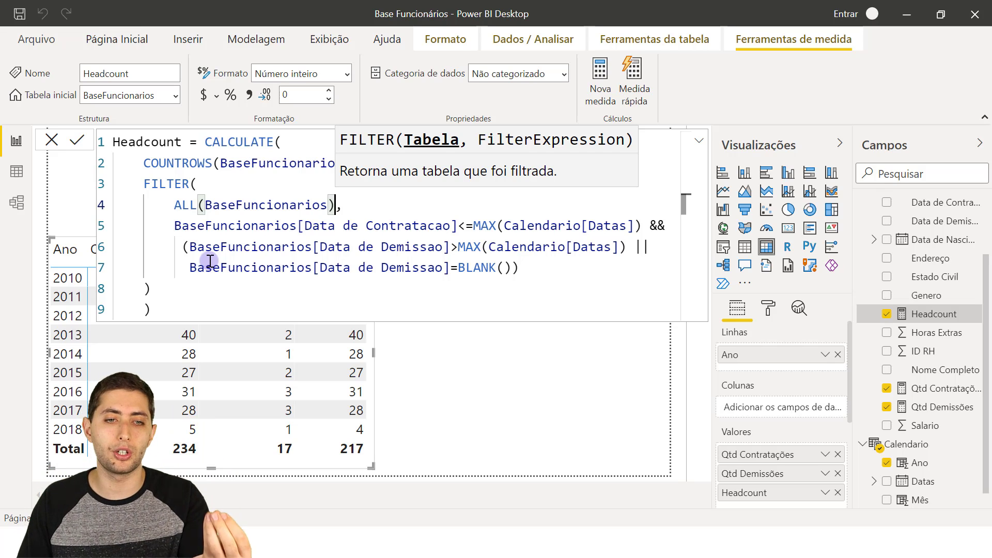
Select 2014 in the matrix and examine the BaseFuncionarios[Data de Contratacao] column and the <= operator in the Headcount formula's hiring condition.
click(70, 356)
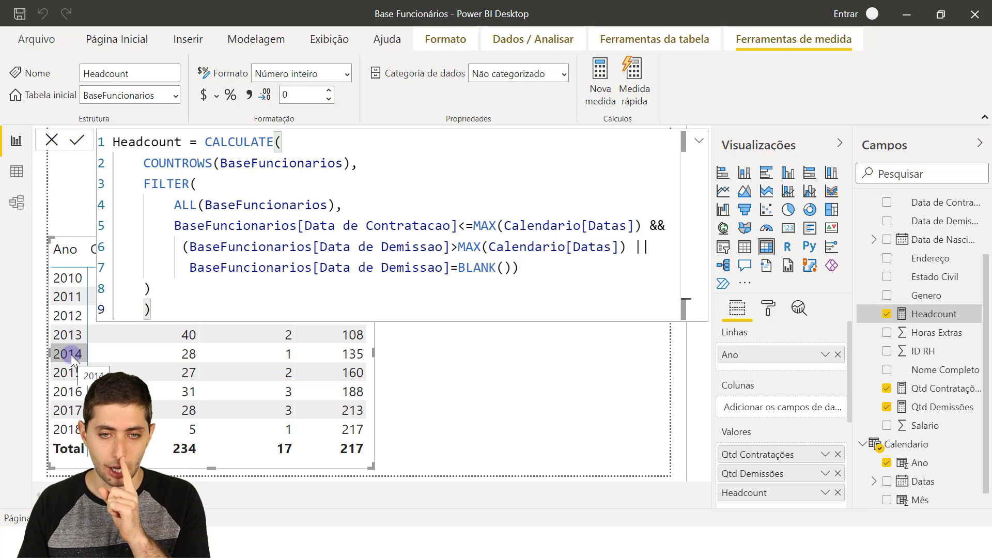
click(74, 356)
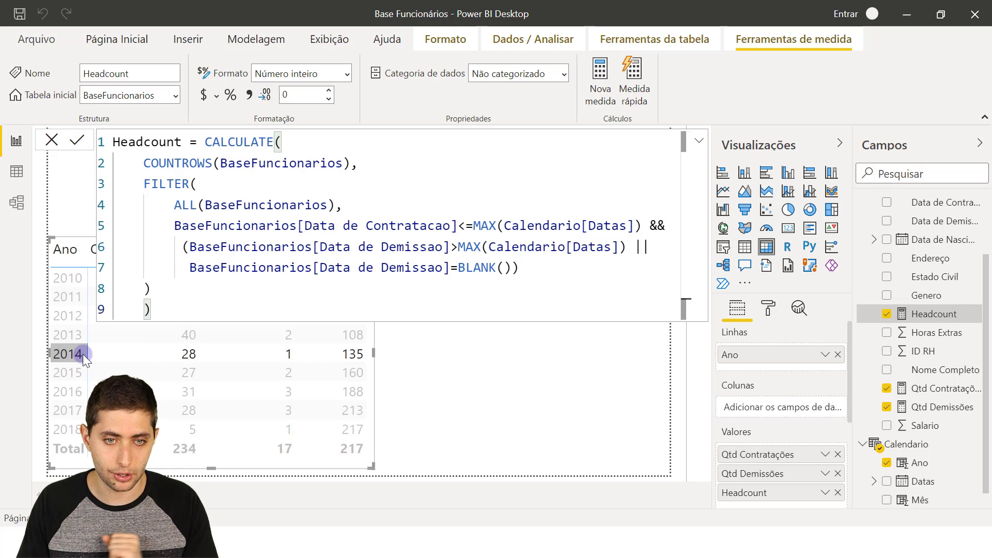
drag(178, 227, 461, 230)
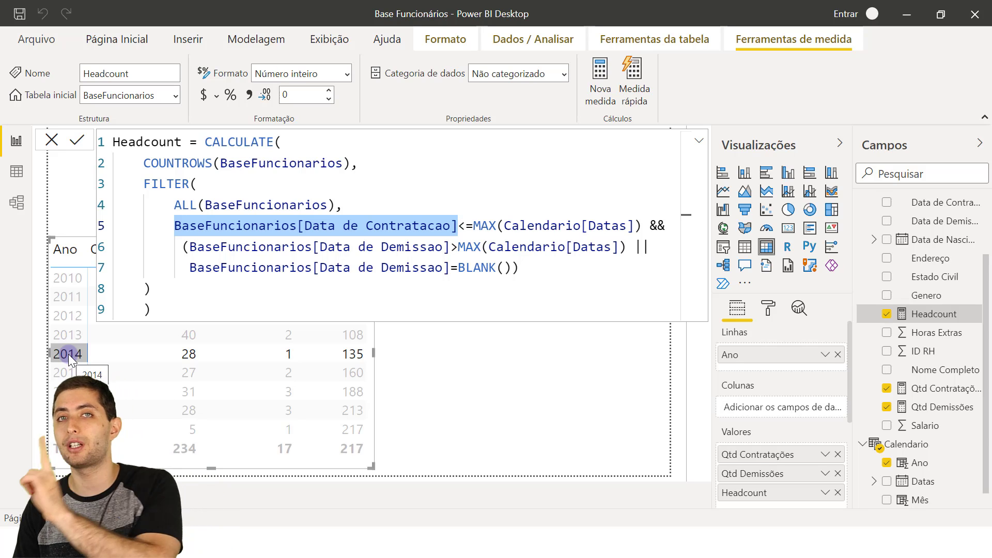
click(457, 228)
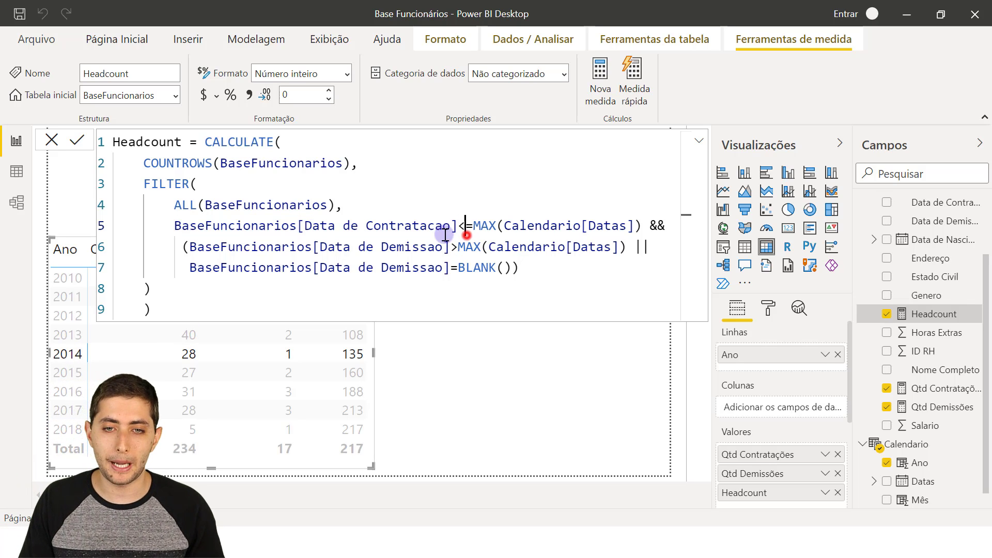
key(Delete)
text(<)
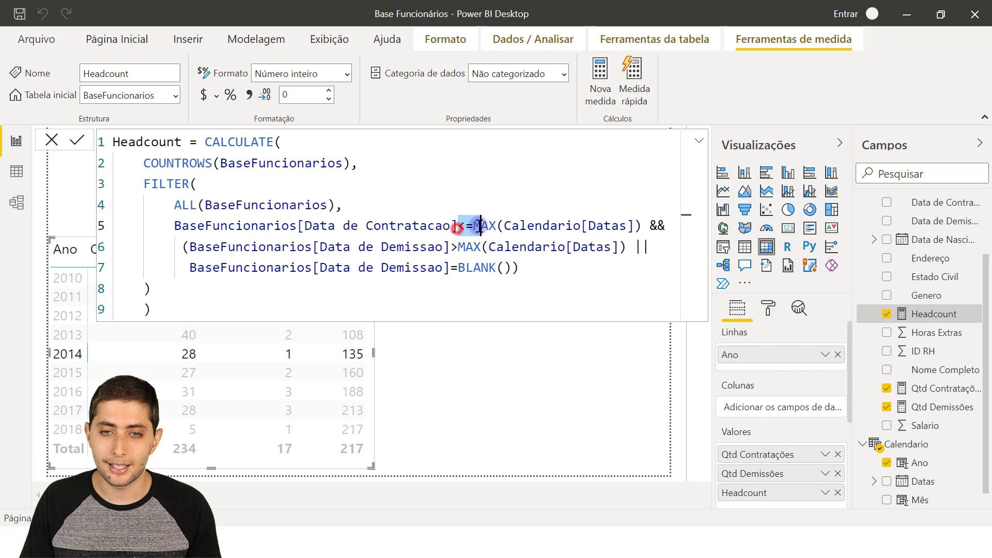
Examine MAX(Calendario[Datas]) in the Headcount hiring condition, looking separately at the MAX function and its Calendario[Datas] argument.
click(479, 226)
drag(478, 226, 639, 232)
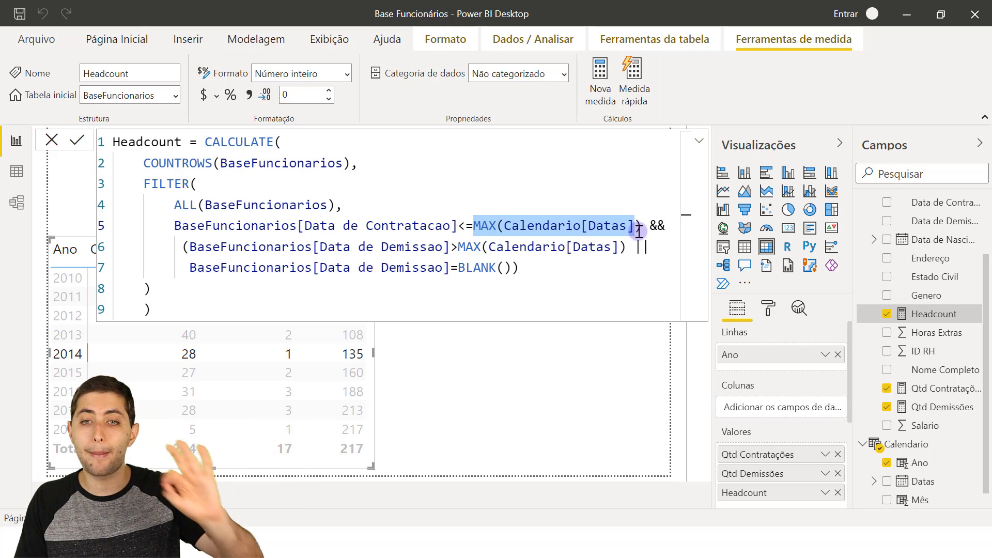
double_click(484, 227)
drag(505, 226, 635, 227)
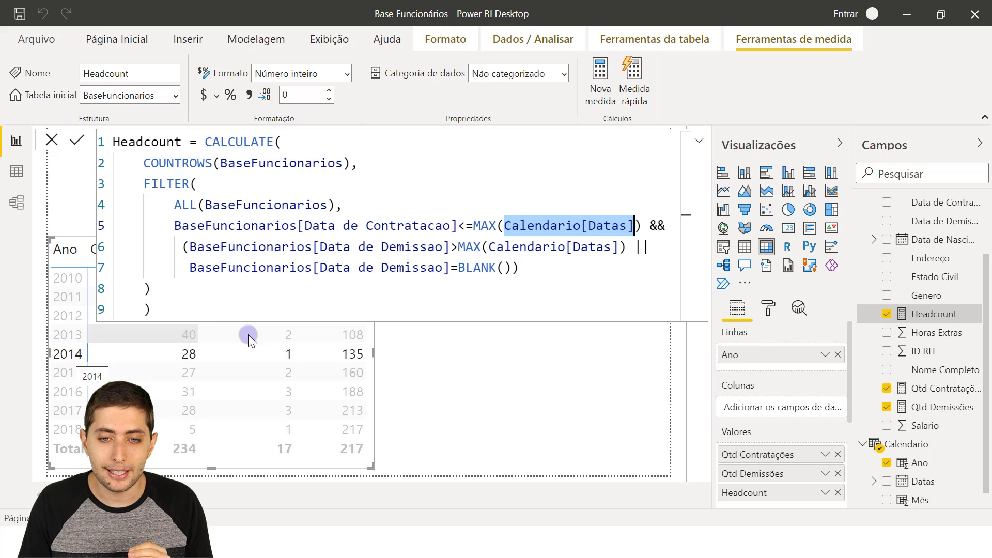
click(50, 339)
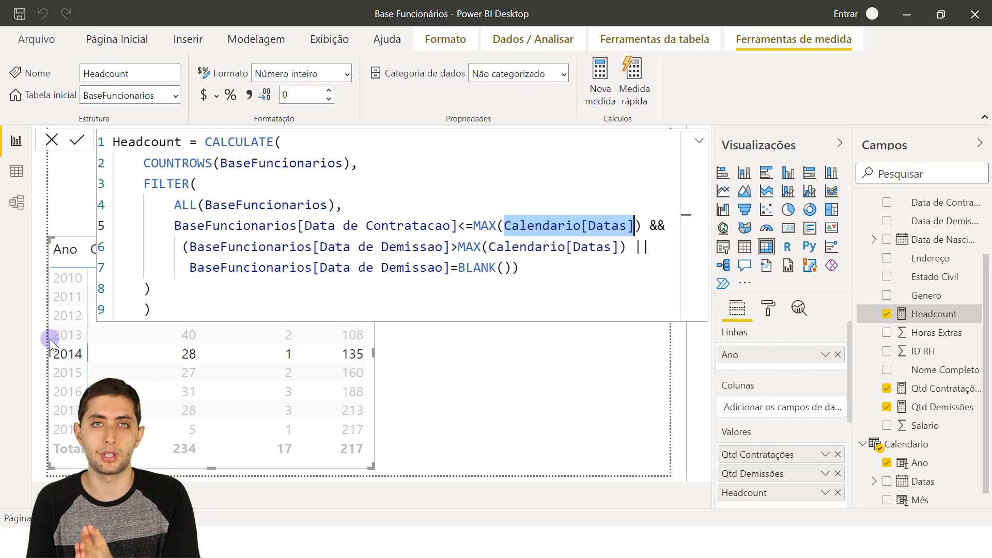
double_click(483, 226)
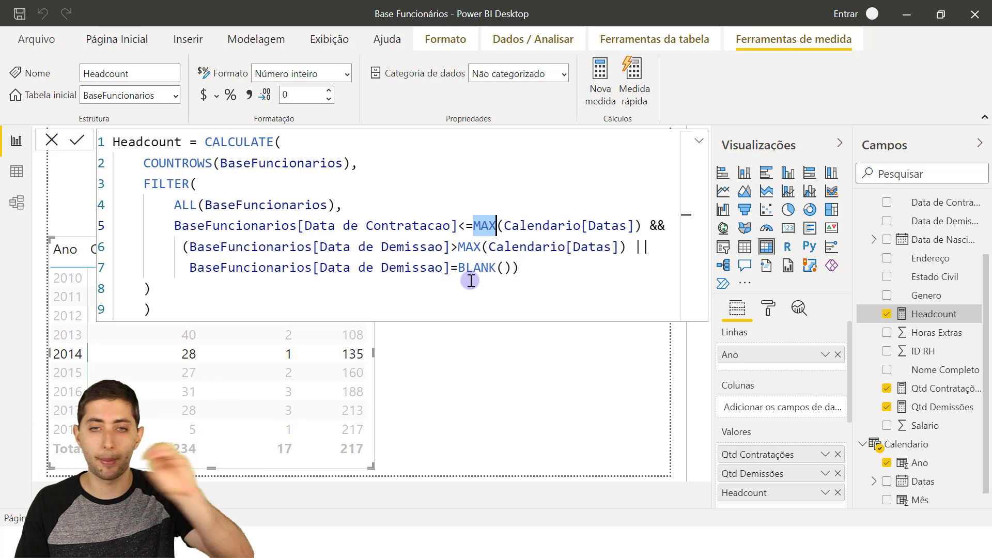
Compare 2015 with 2014 in the matrix, leaving 2014 selected, and relate it to the Data de Contratacao column in the formula.
click(76, 376)
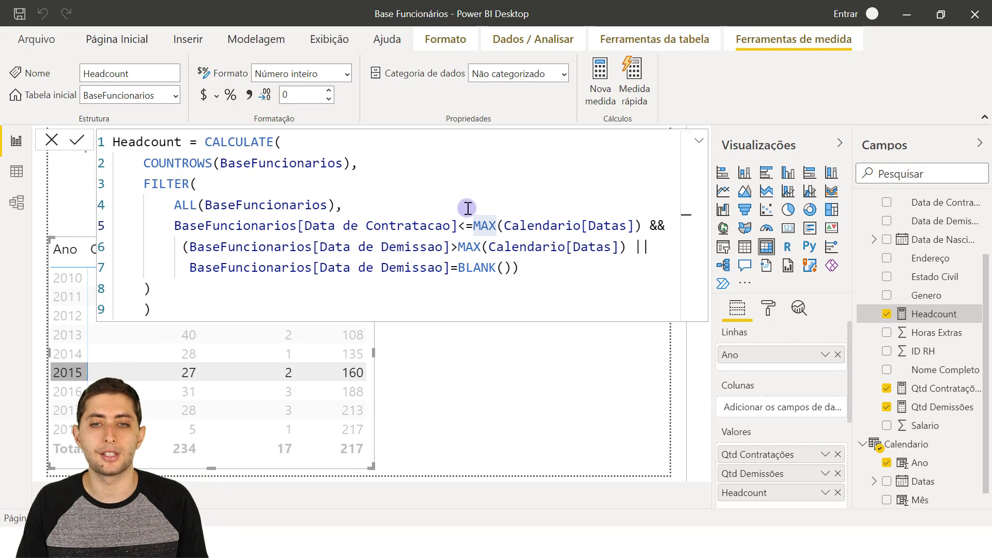
click(66, 367)
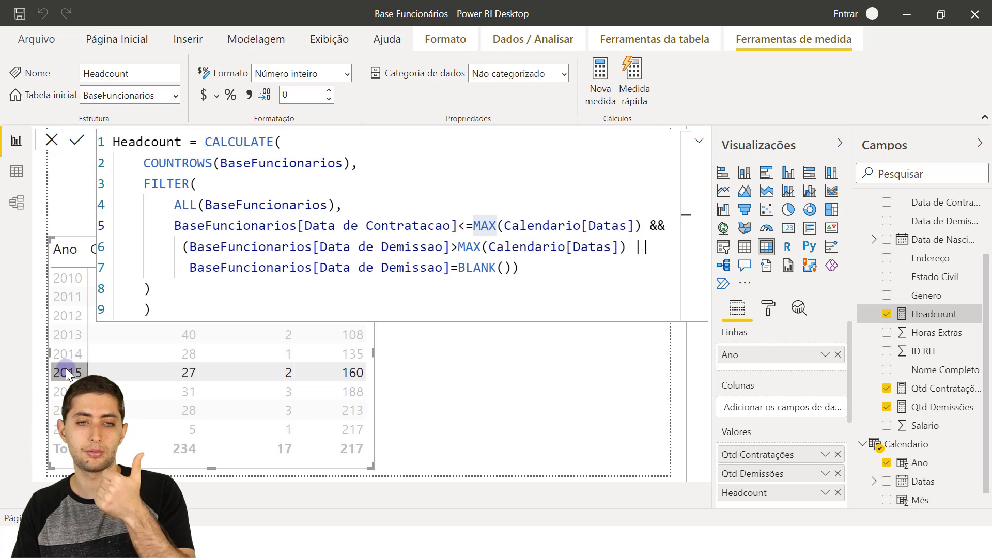
click(69, 353)
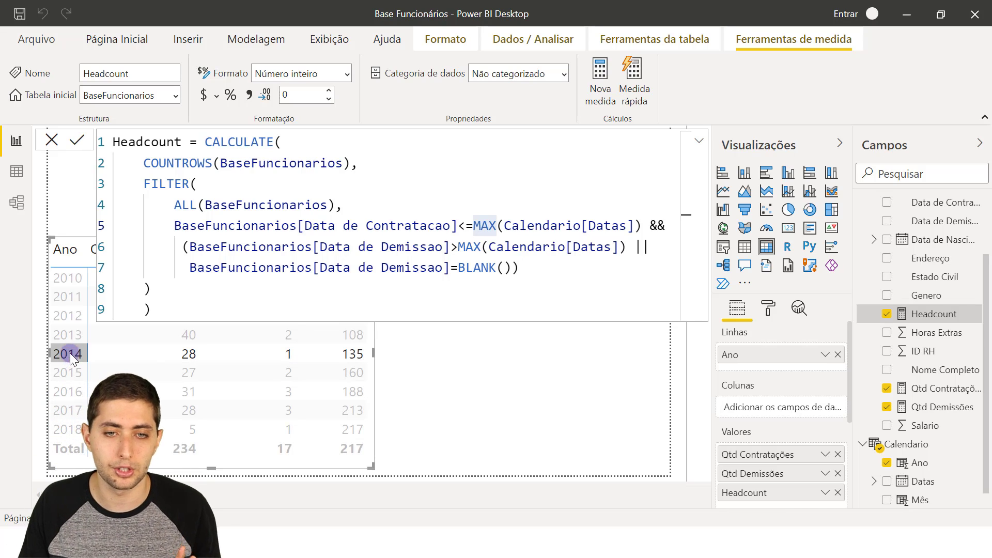
click(341, 225)
drag(342, 226, 451, 226)
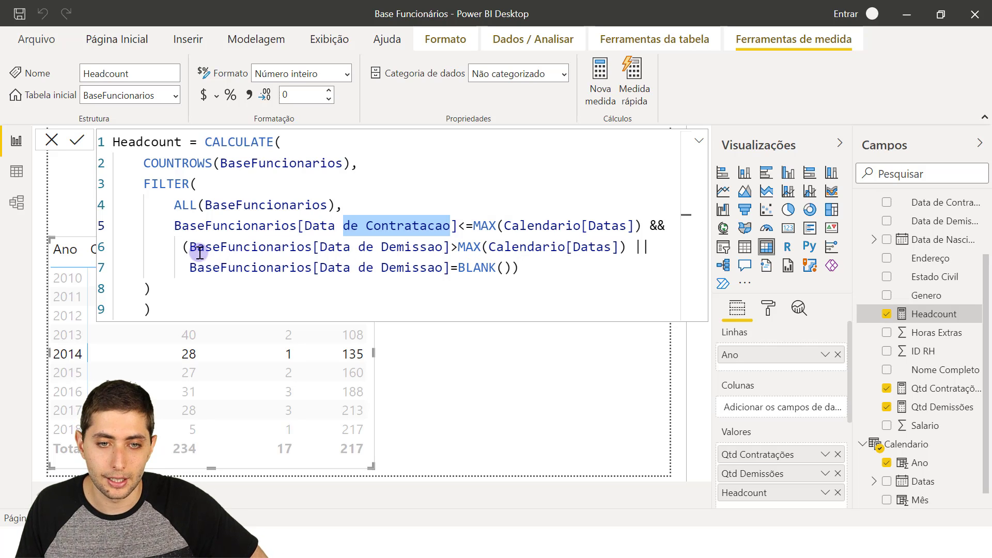
Examine the termination conditions on BaseFuncionarios[Data de Demissao]: the comparison >MAX(Calendario[Datas]), the || operator and the =BLANK() alternative.
drag(193, 247, 434, 253)
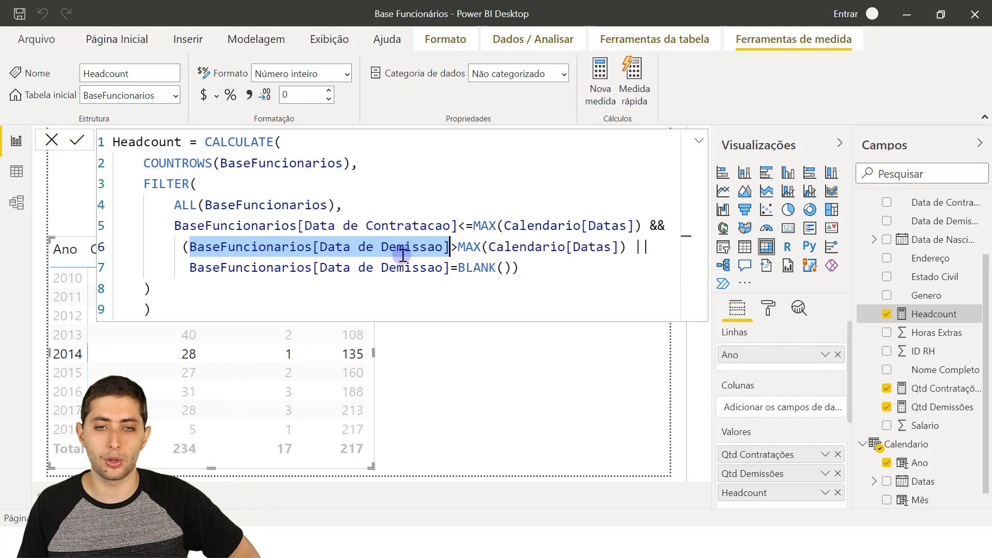
click(385, 243)
drag(495, 238, 599, 245)
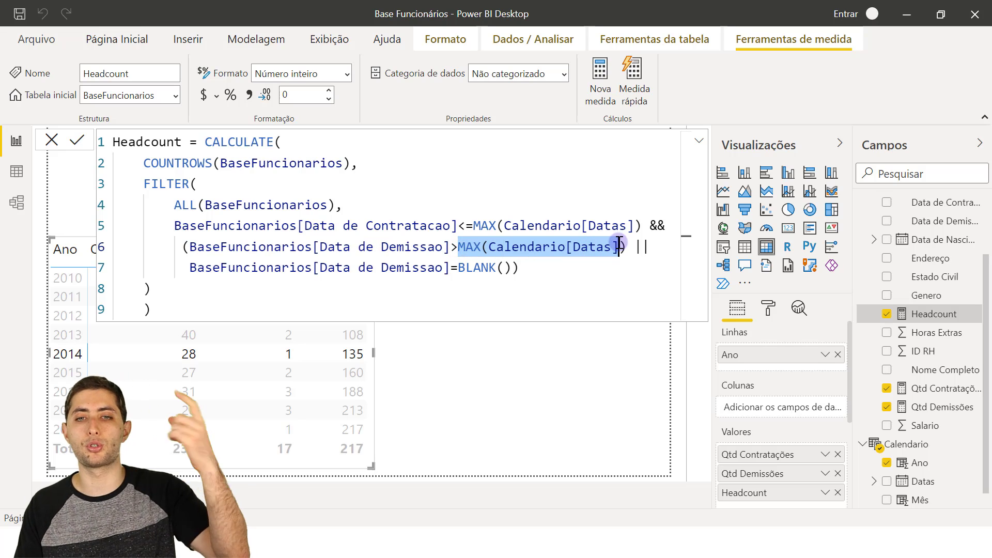
click(506, 264)
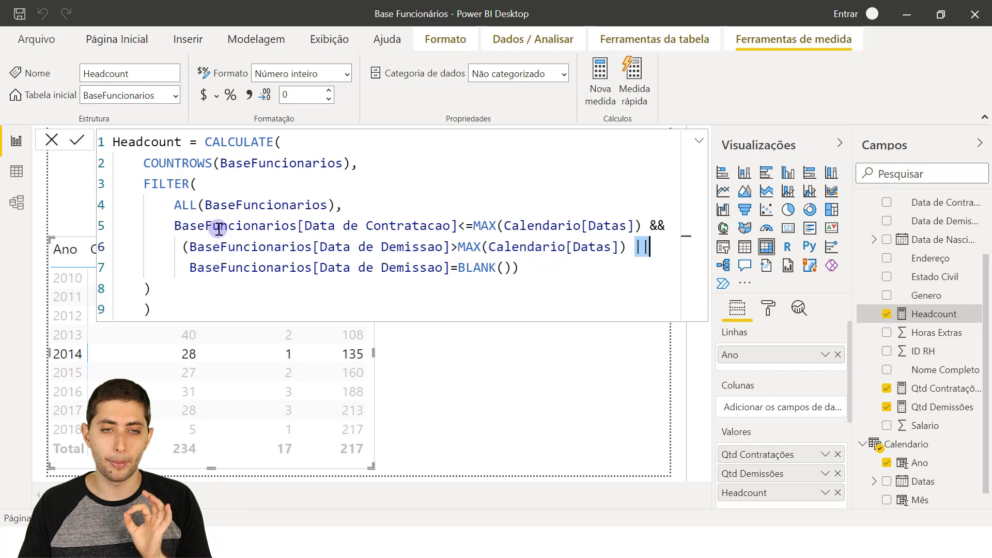
drag(178, 250, 513, 269)
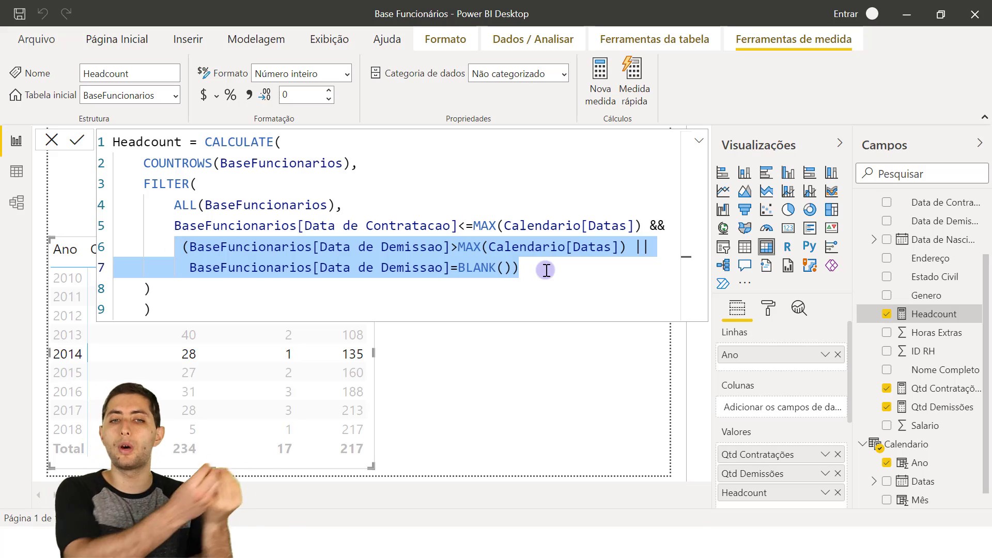
click(538, 269)
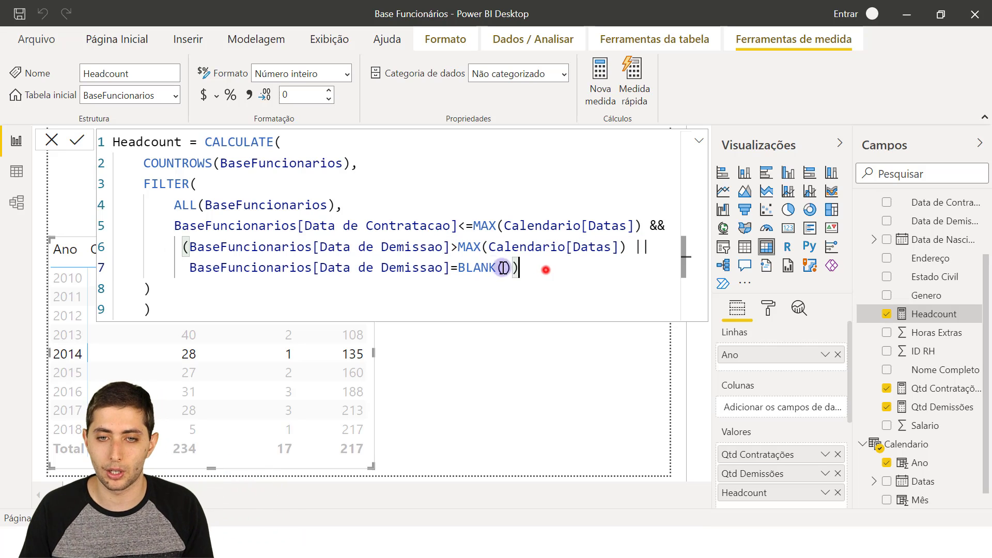
drag(507, 253, 628, 238)
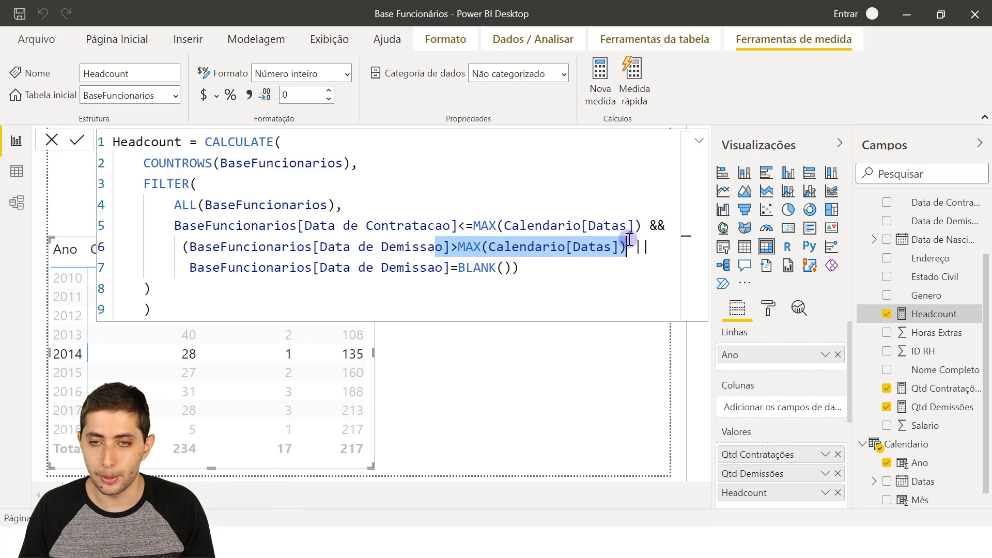
click(323, 269)
click(480, 269)
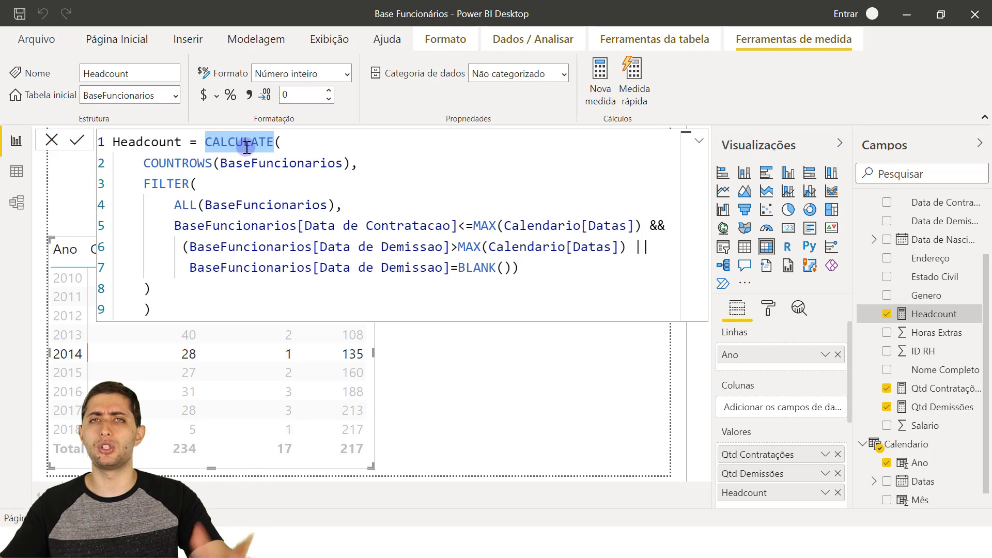
Review the COUNTROWS(BaseFuncionarios) expression and the FILTER function with its ALL(BaseFuncionarios) table argument in the Headcount formula.
drag(144, 164, 328, 162)
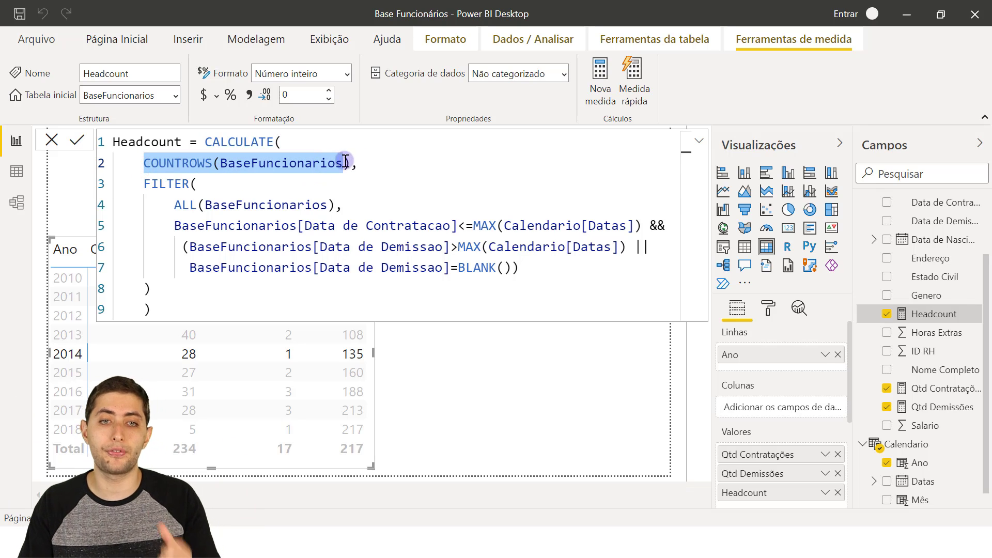
double_click(156, 184)
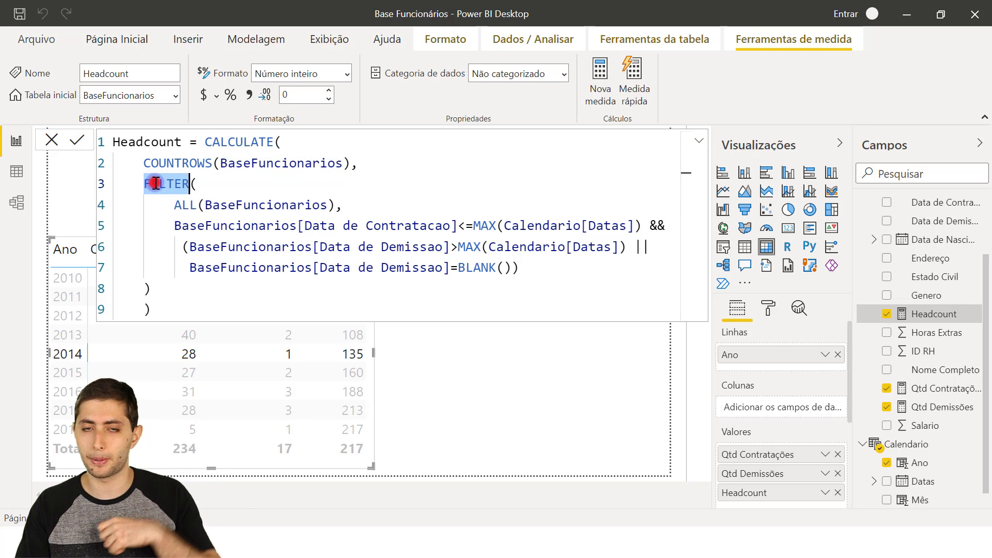
double_click(185, 206)
drag(206, 205, 330, 198)
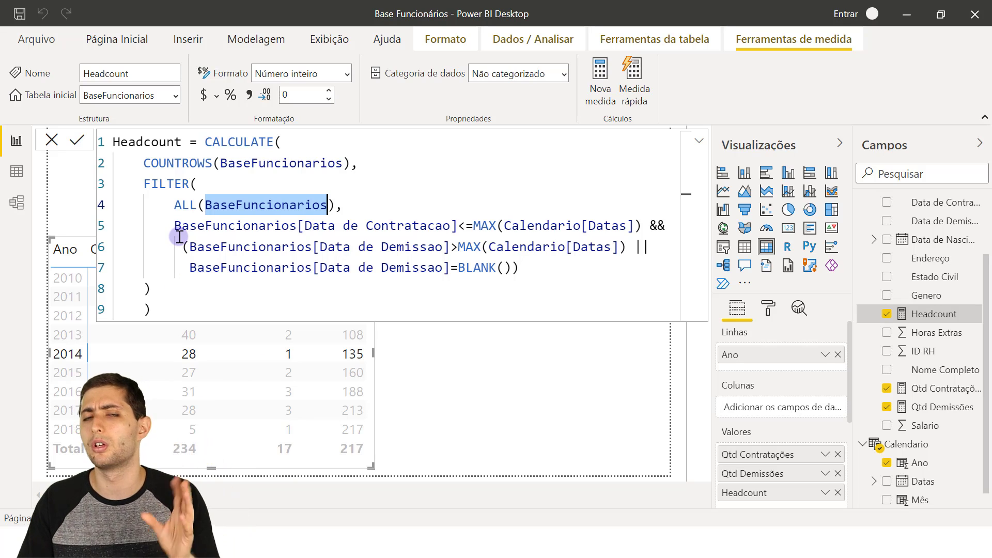
Review the complete hiring condition in the Headcount formula and the && operator that joins it to the parenthesised termination conditions.
drag(168, 228, 623, 230)
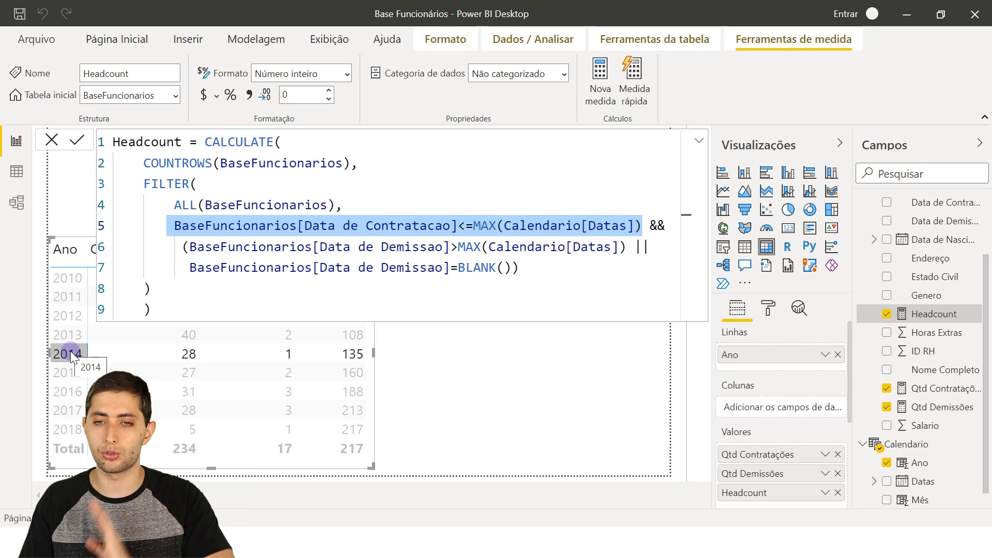
click(651, 226)
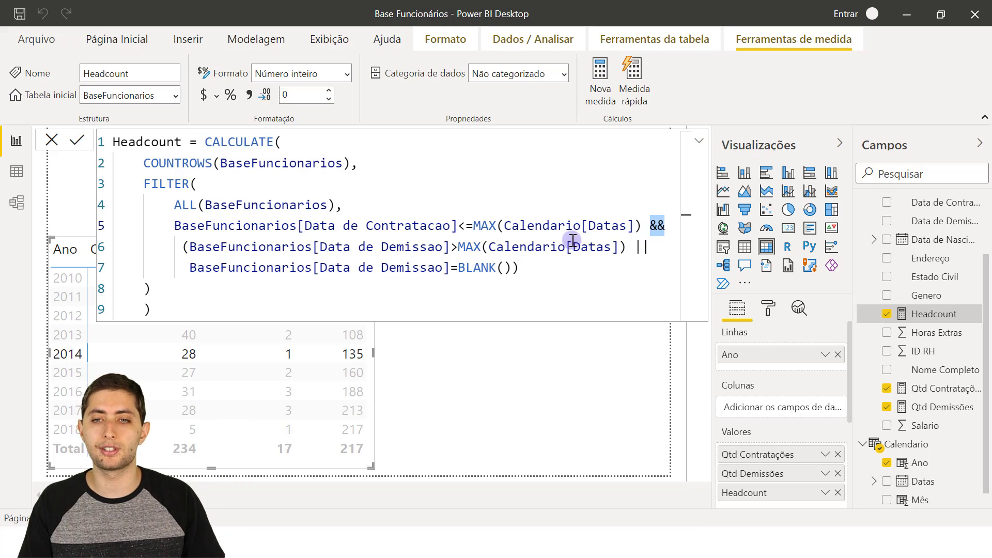
drag(192, 225, 641, 225)
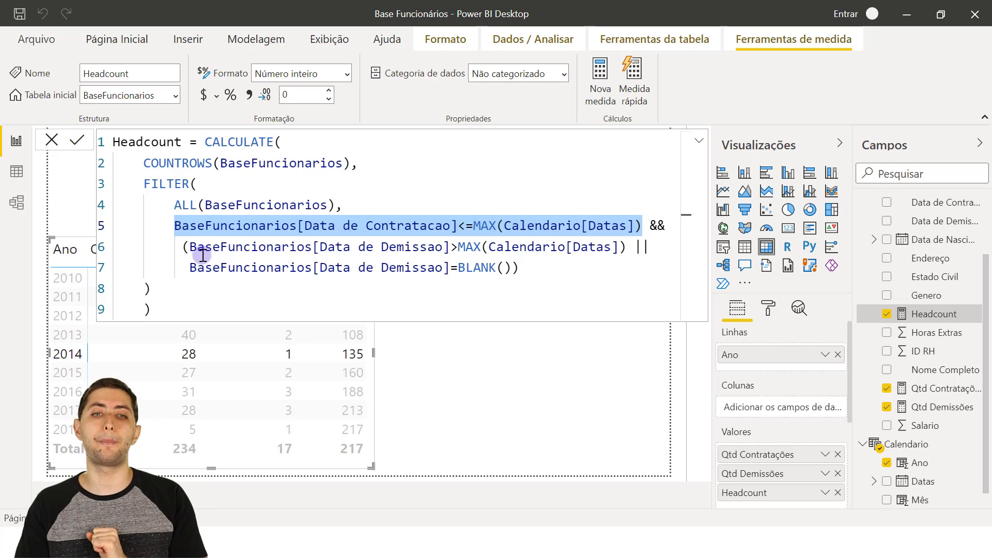
click(185, 248)
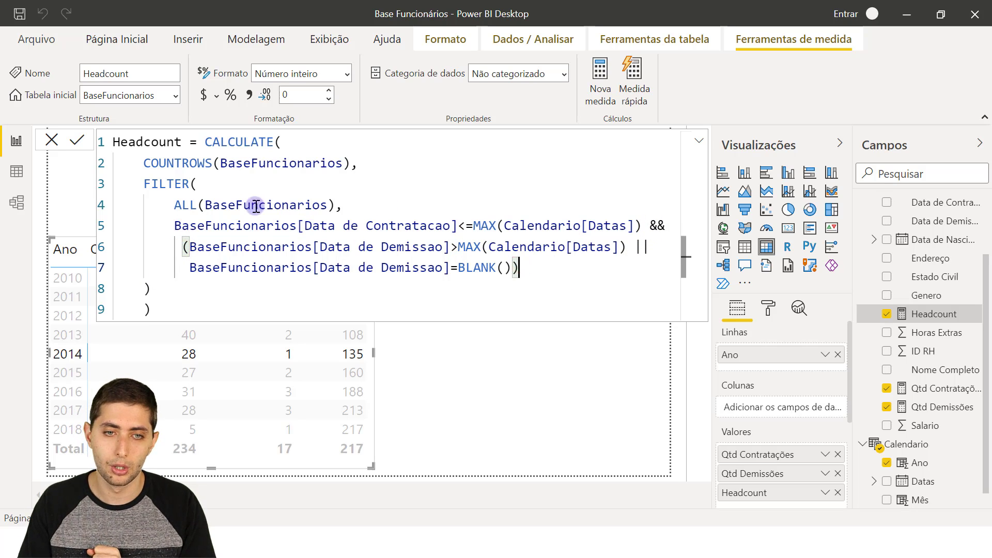
drag(169, 226, 655, 226)
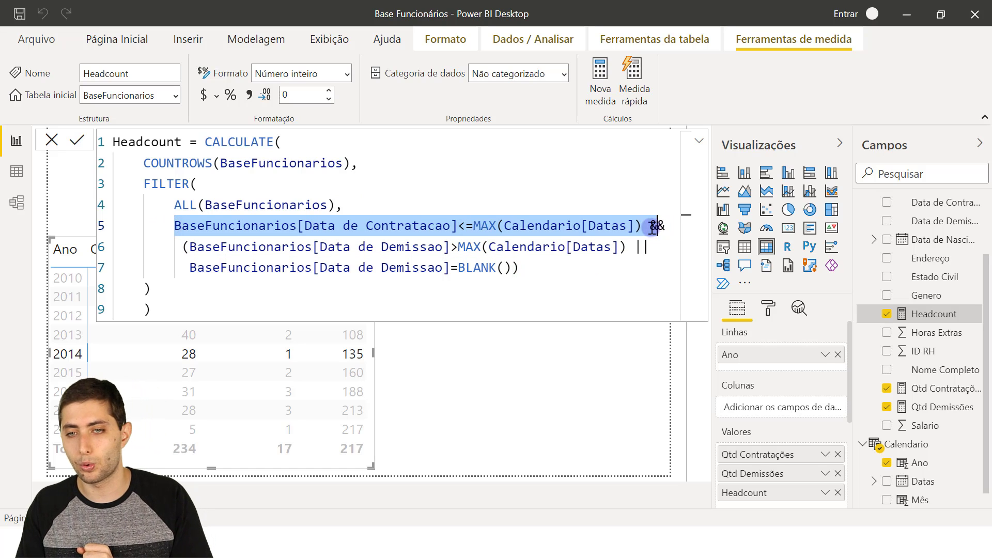
Review the parenthesised termination block, comparing the condition before the || operator with the Data de Demissao=BLANK() condition after it.
click(187, 243)
text(()
drag(190, 247, 519, 267)
click(508, 279)
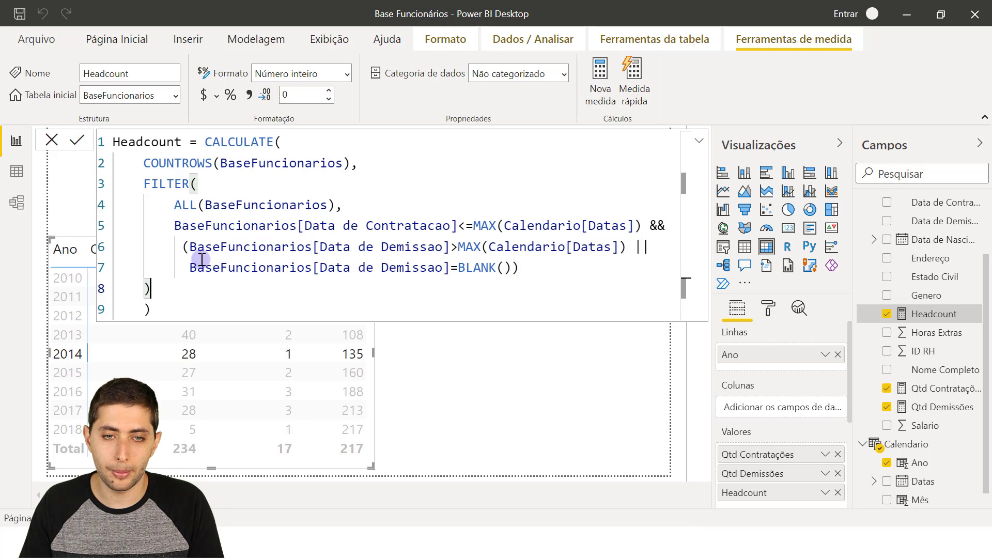
drag(191, 248, 626, 239)
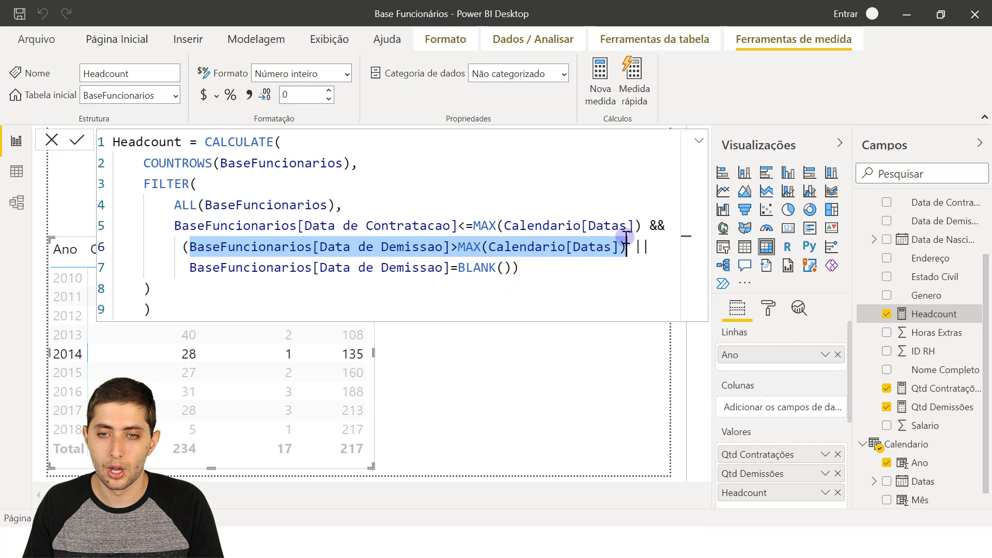
click(635, 243)
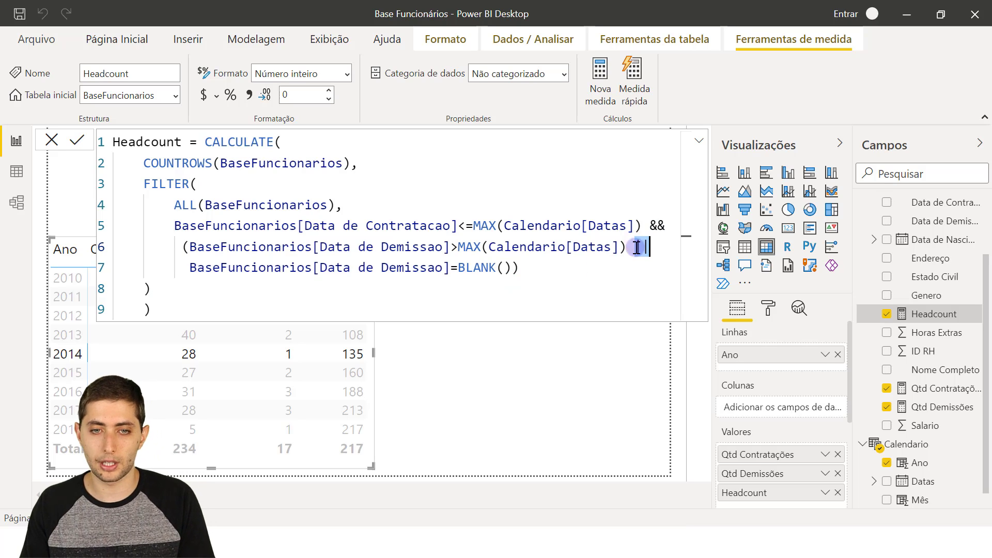
drag(187, 264, 497, 268)
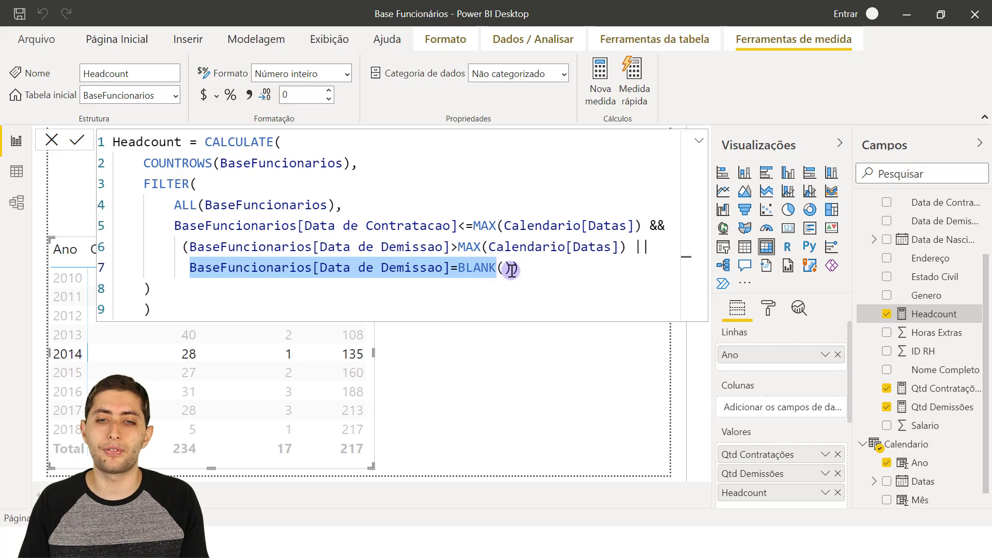
Leave the Headcount formula and create a new measure in the BaseFuncionarios table.
click(519, 386)
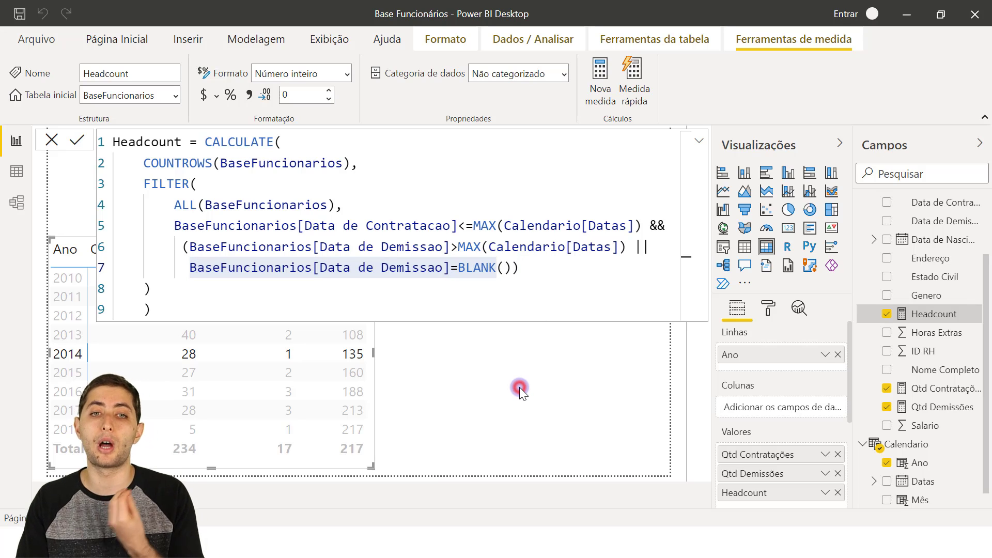
click(450, 396)
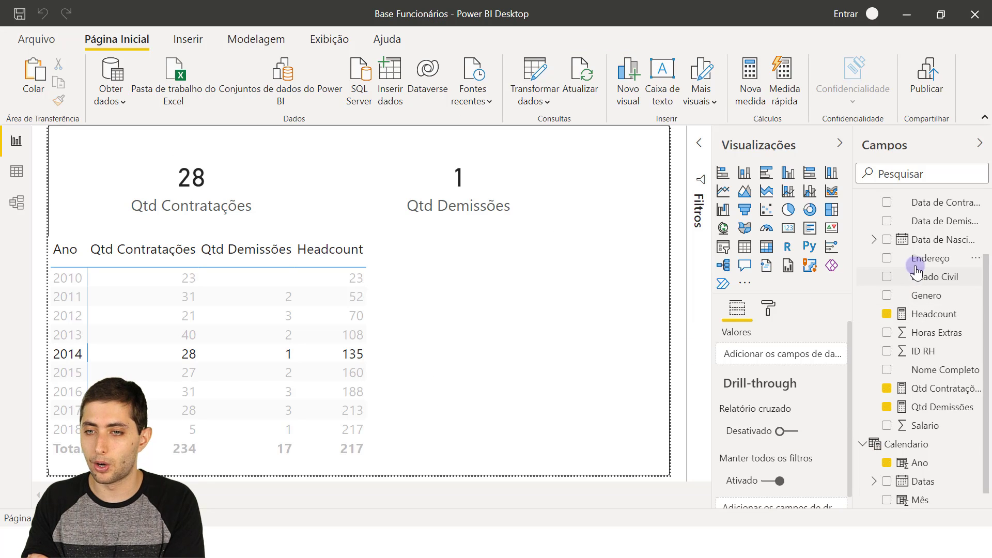
scroll(914, 272, up, 3)
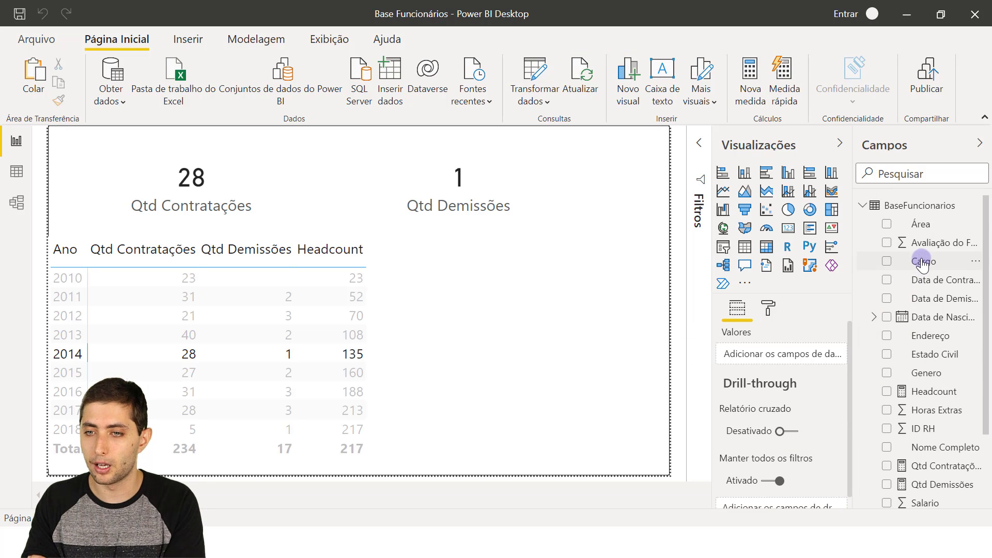
right_click(912, 207)
click(851, 215)
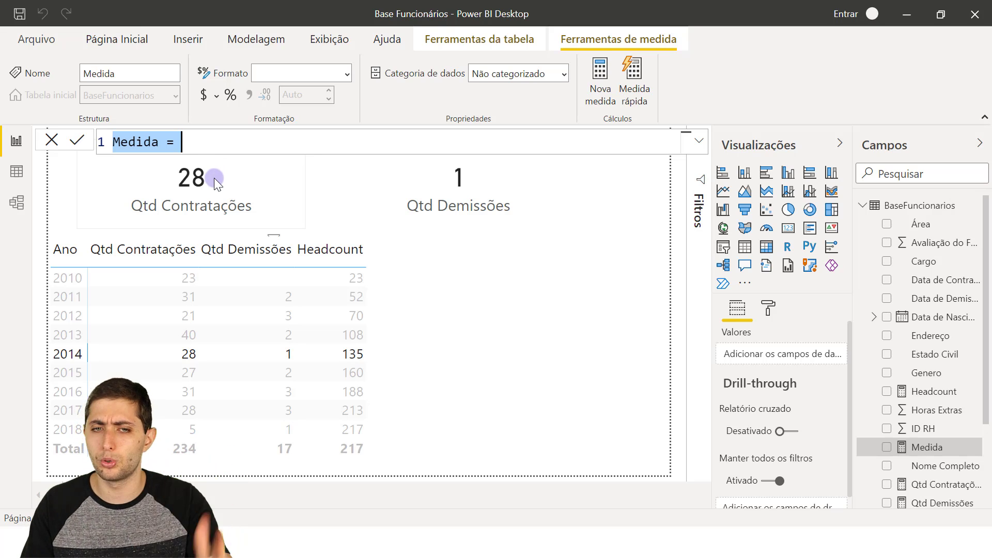
Name the new measure Headcount2 and open its formula with the CALCULATE function, continuing on a new line.
text(Heac)
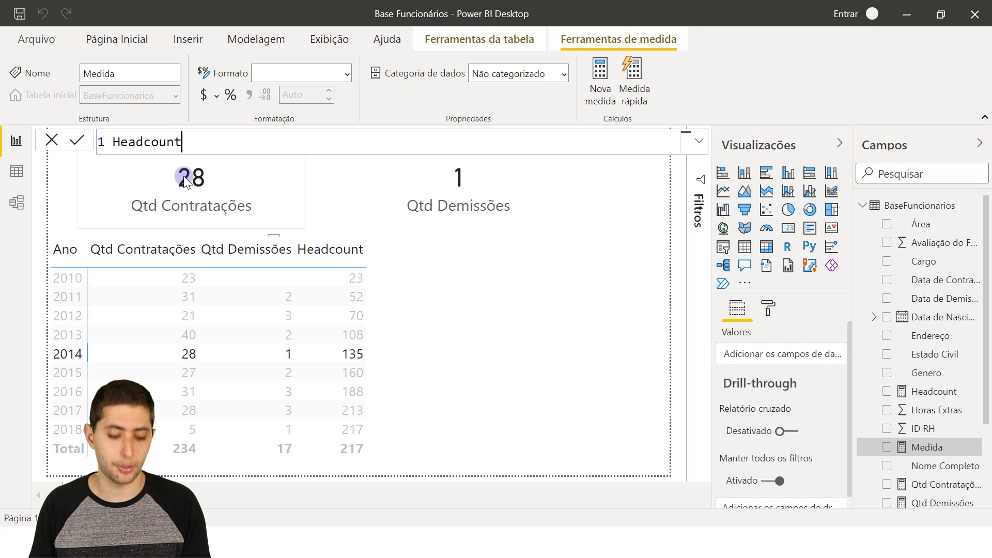
text(count2 =)
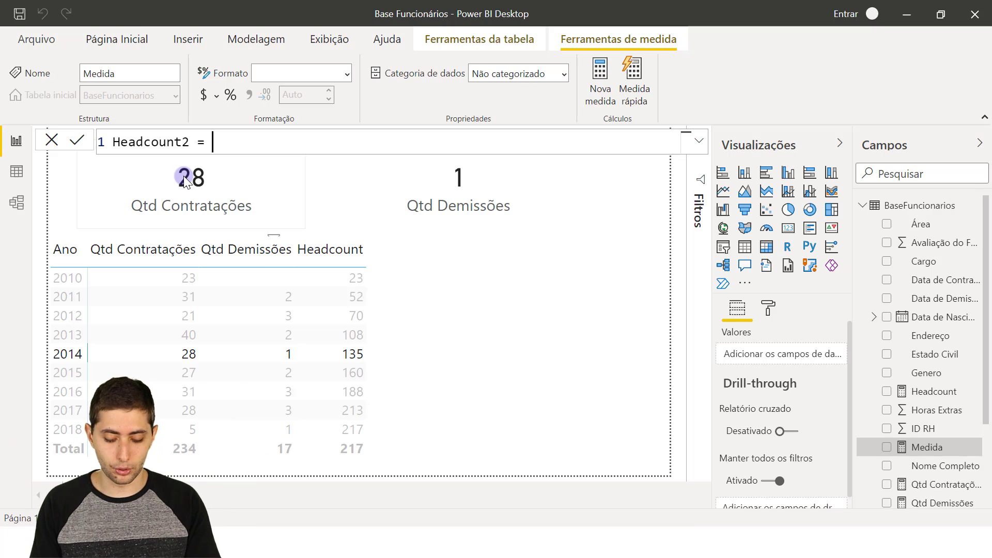
text(calcul)
key(Tab)
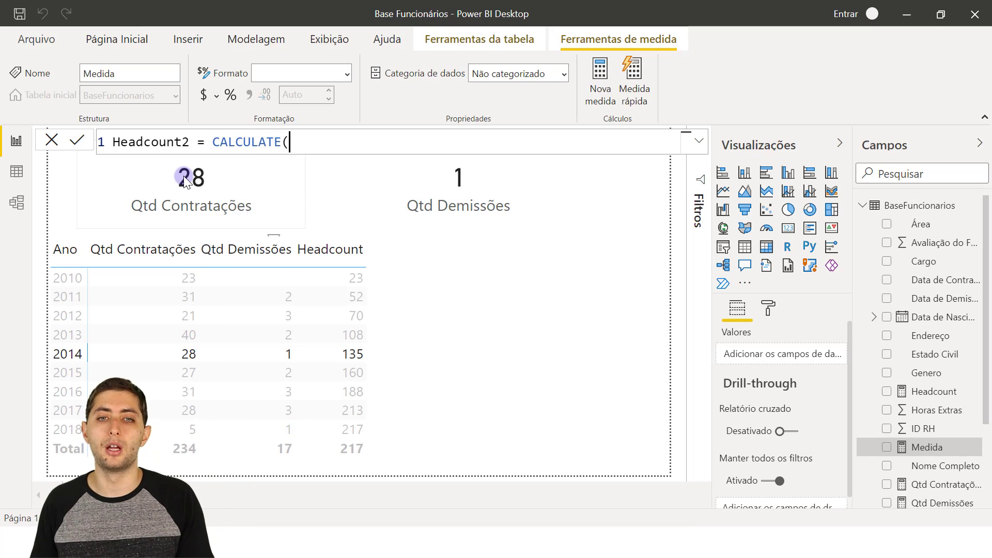
text(()
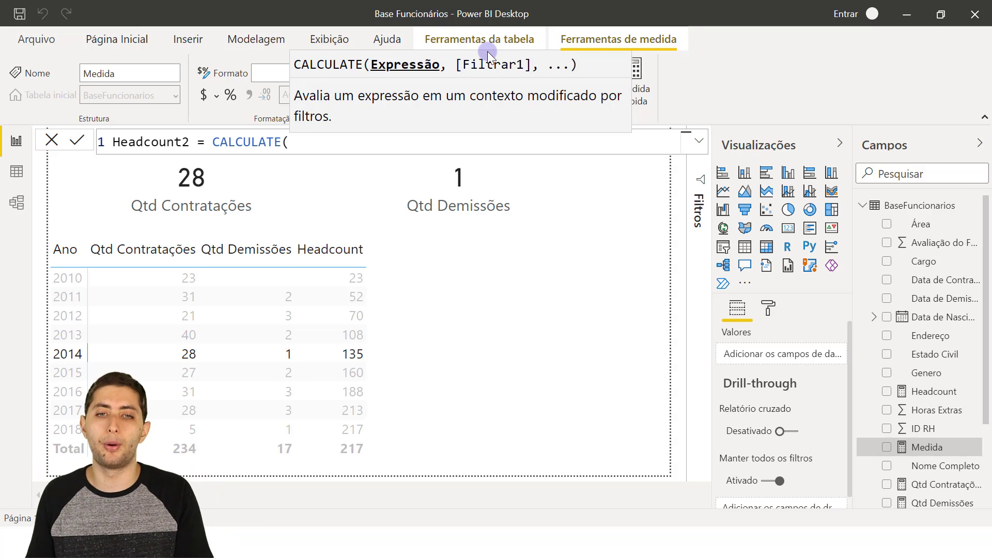
key(shift+Return)
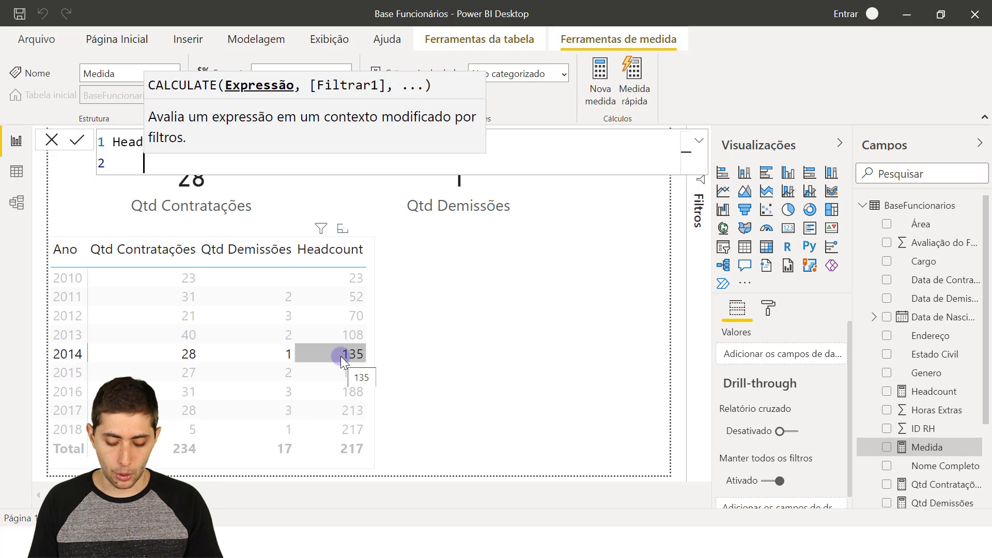
Enter COUNTROWS(BaseFuncionarios) as the expression argument of CALCULATE and start a line for its filter argument.
text(countrows)
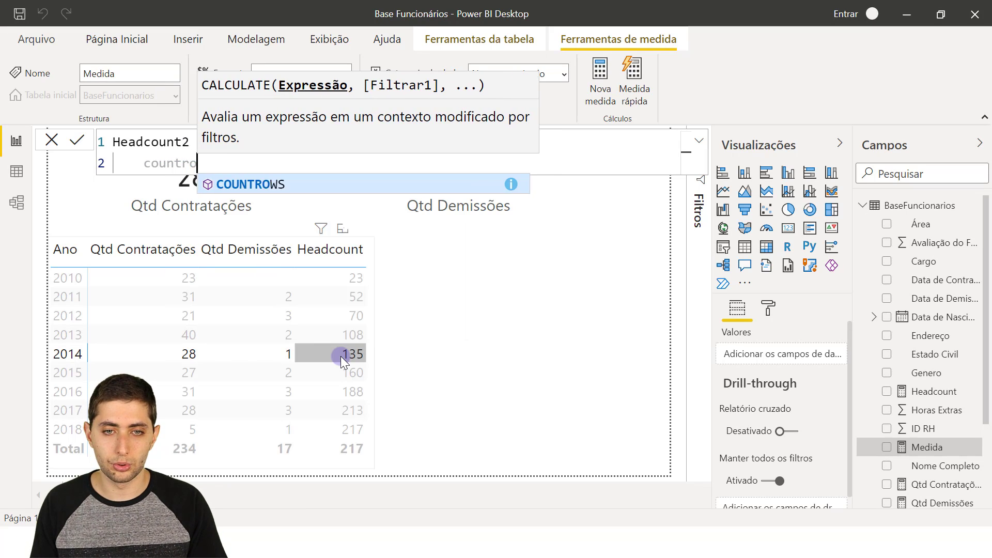
key(Tab)
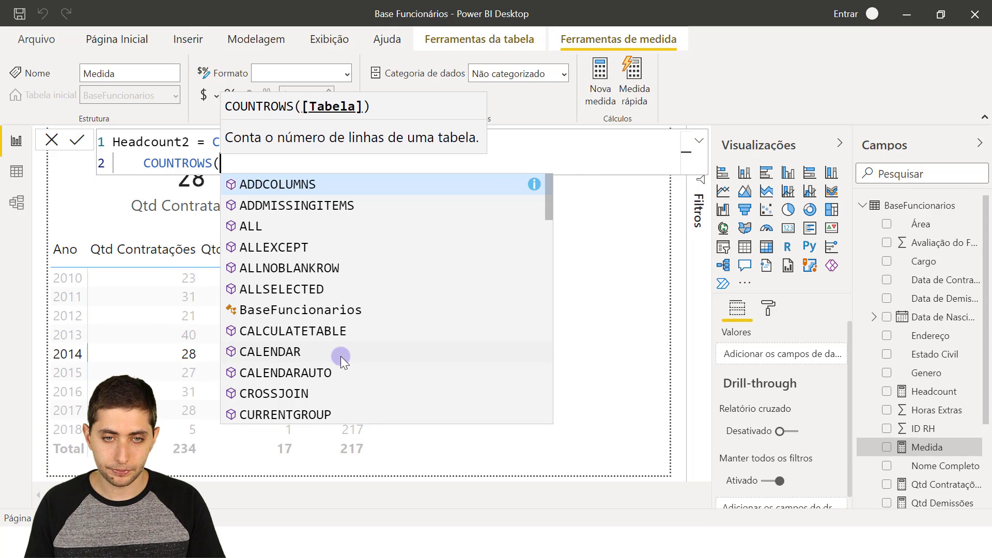
text(BaseFuncionarios)
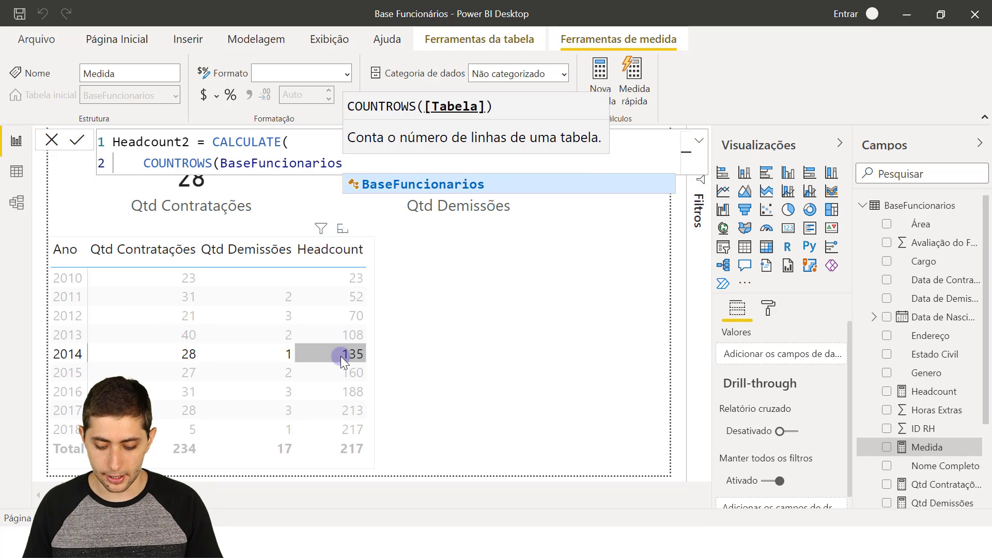
text())
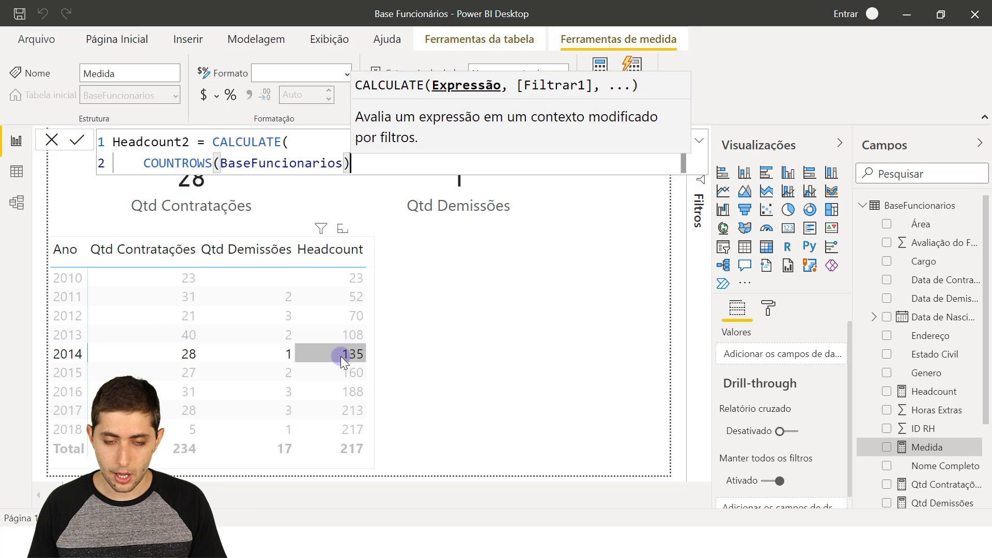
text(,)
key(shift+Return)
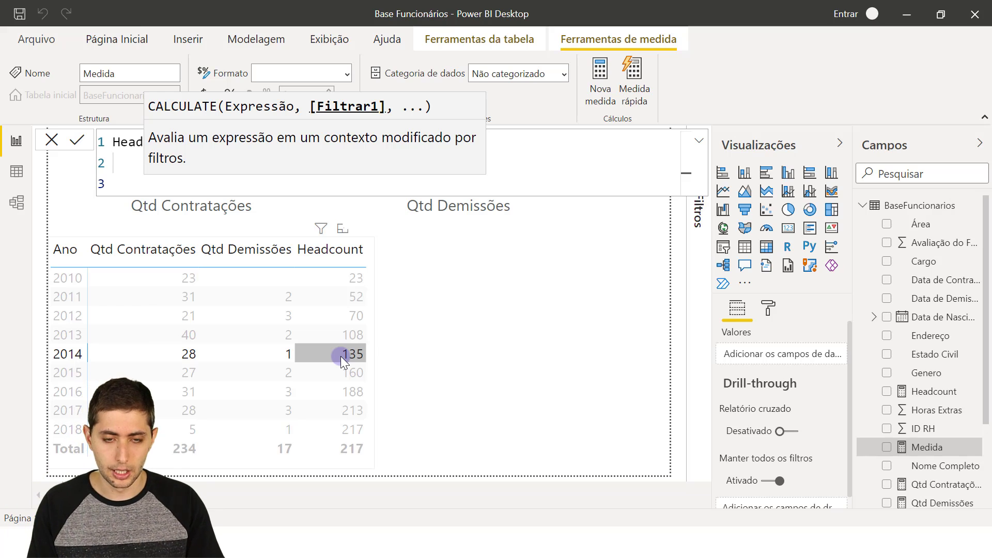
Add a FILTER function as the CALCULATE filter, with BaseFuncionarios as its table argument on an indented line.
text(filter)
key(Tab)
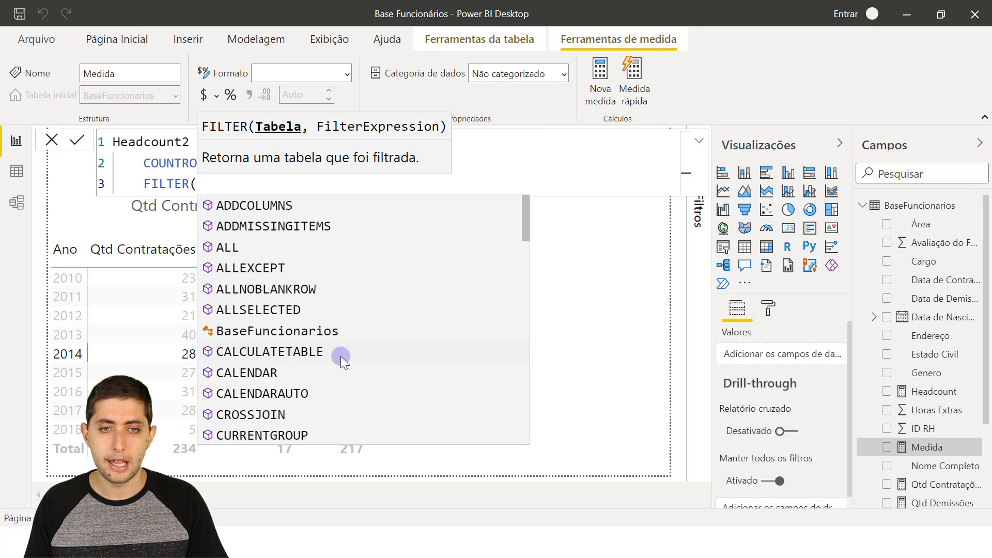
key(shift+Return)
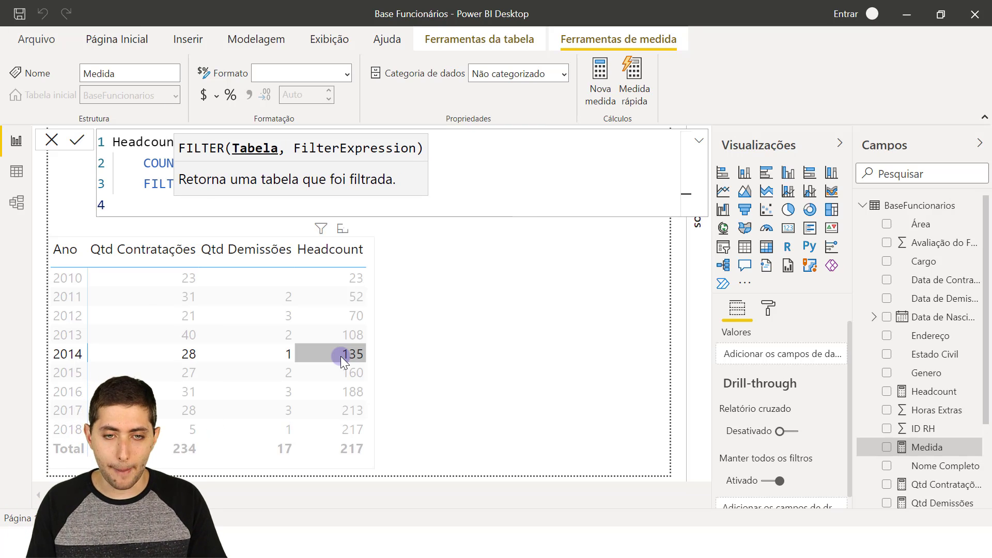
key(Tab)
text(basefun)
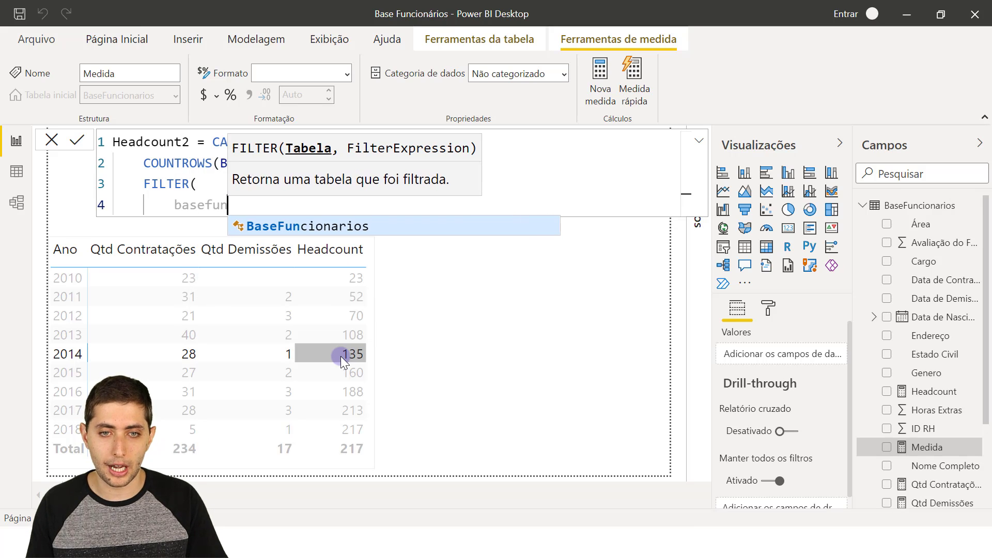
key(Tab)
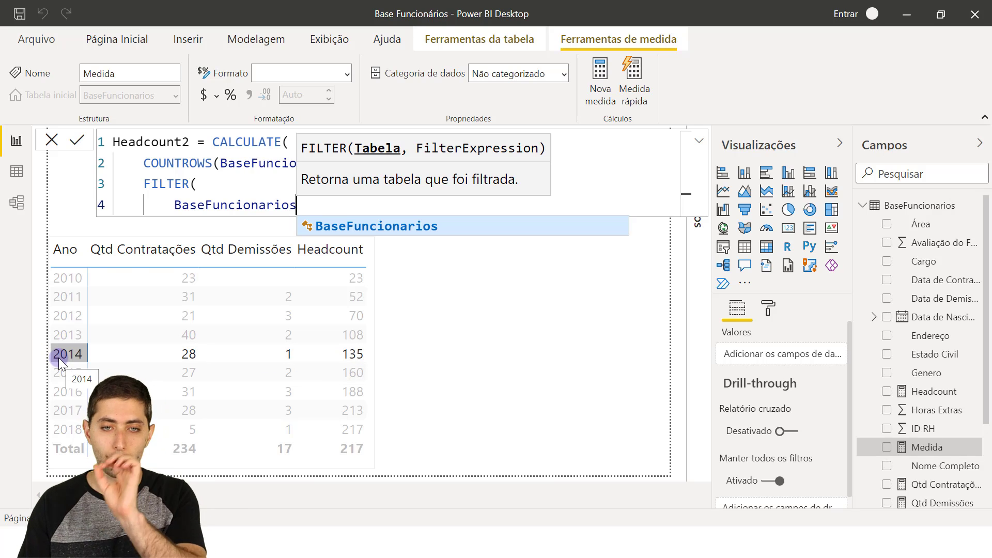
Replace the FILTER table argument with ALL(BaseFuncionarios) and start a line for the filter expression.
key(ctrl+shift+Left)
text(A)
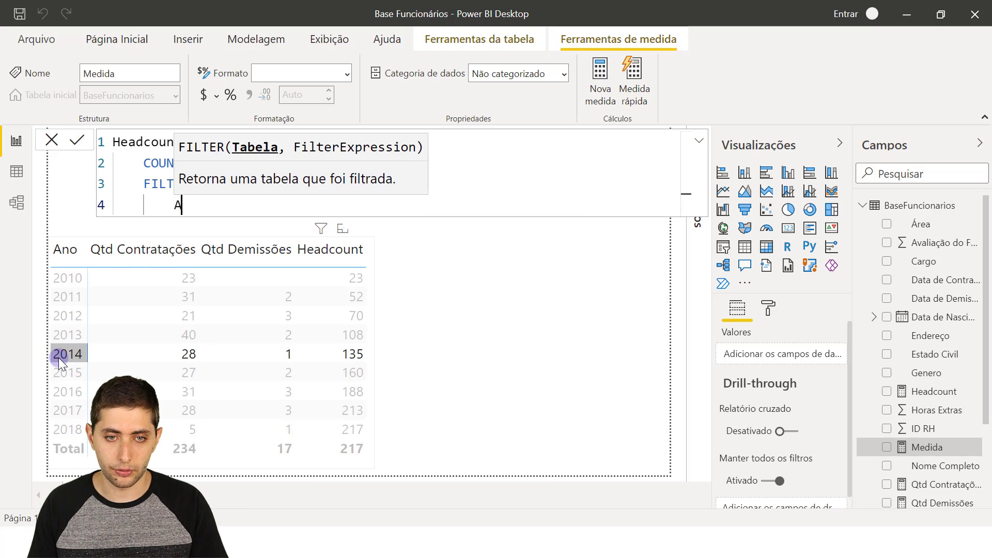
text(LL()
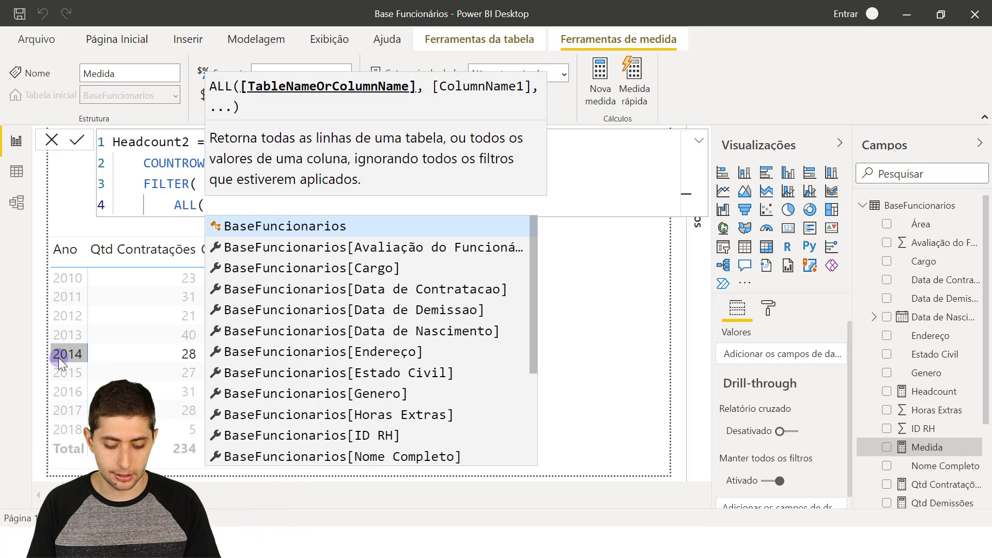
text(BaseFuncionarios)
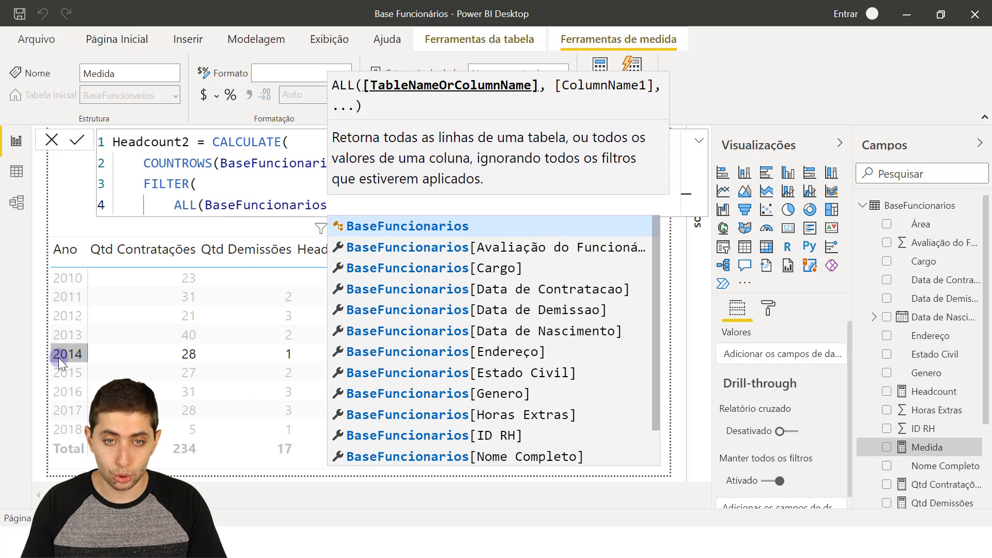
text())
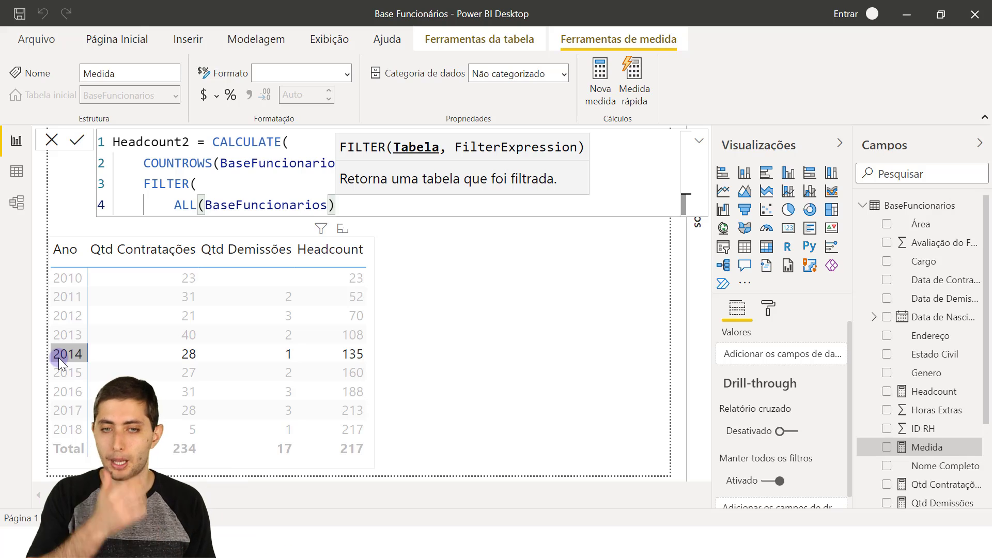
text(,)
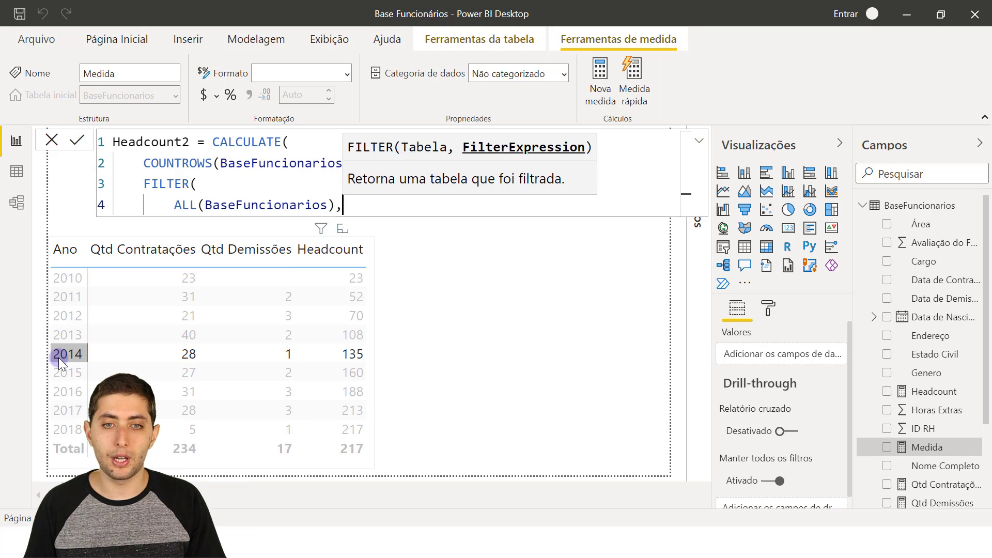
key(shift+Return)
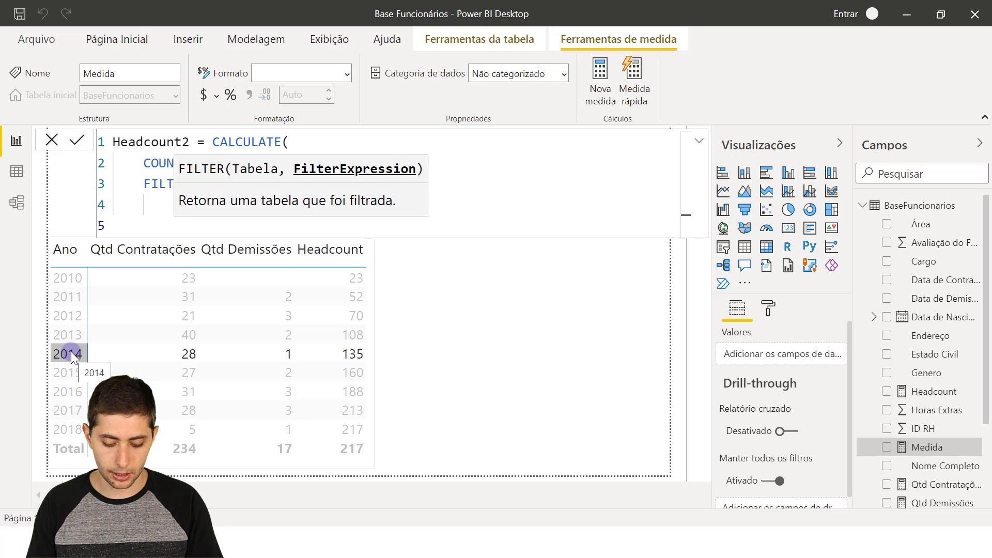
Enter the hiring condition BaseFuncionarios[Data de Contratacao]<=MAX(Calendario[Datas]) as the filter expression.
text(data de c)
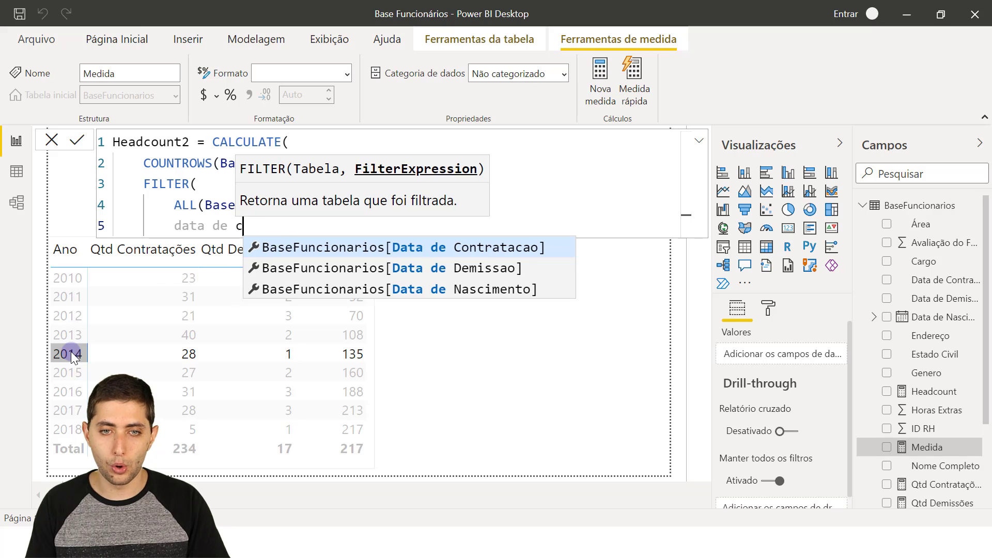
text(ontr)
key(Tab)
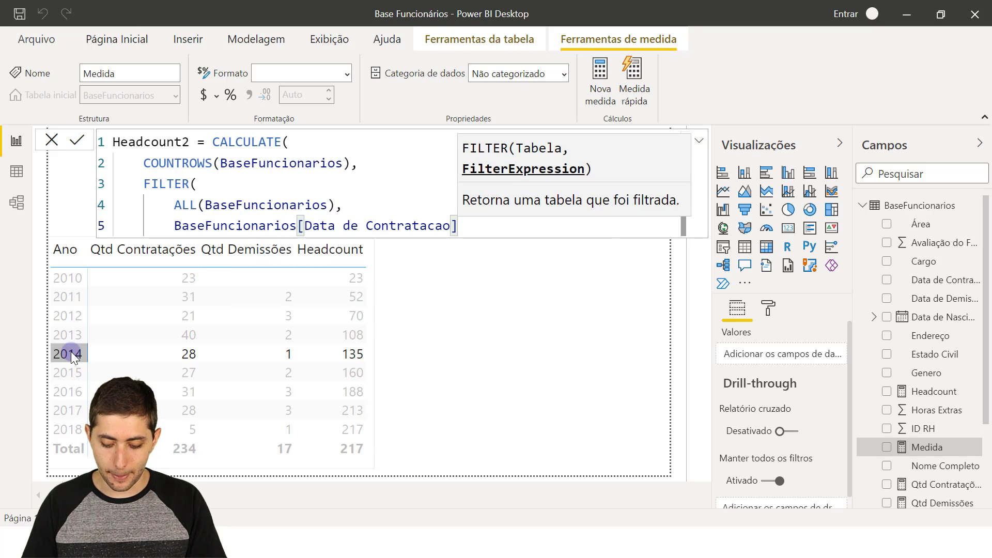
text(<=)
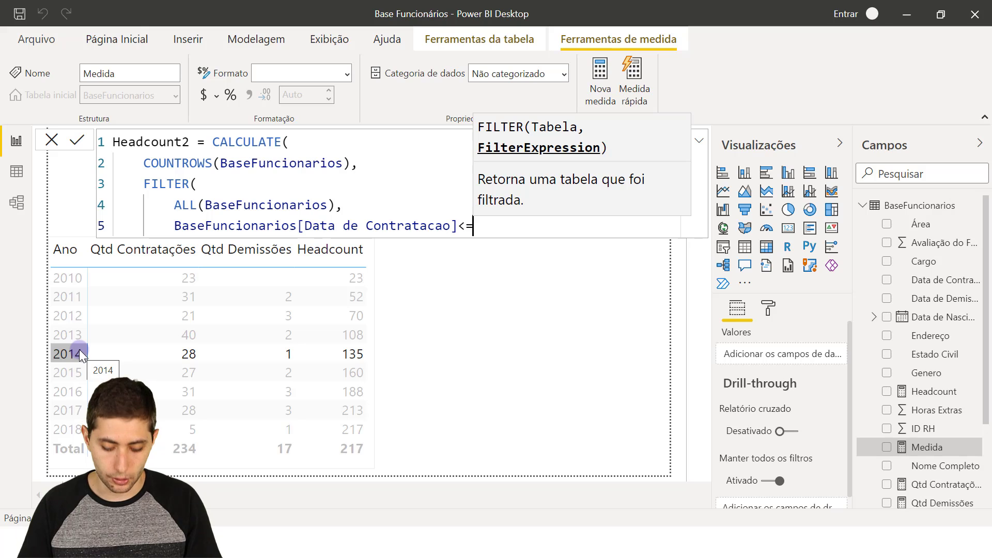
text(max)
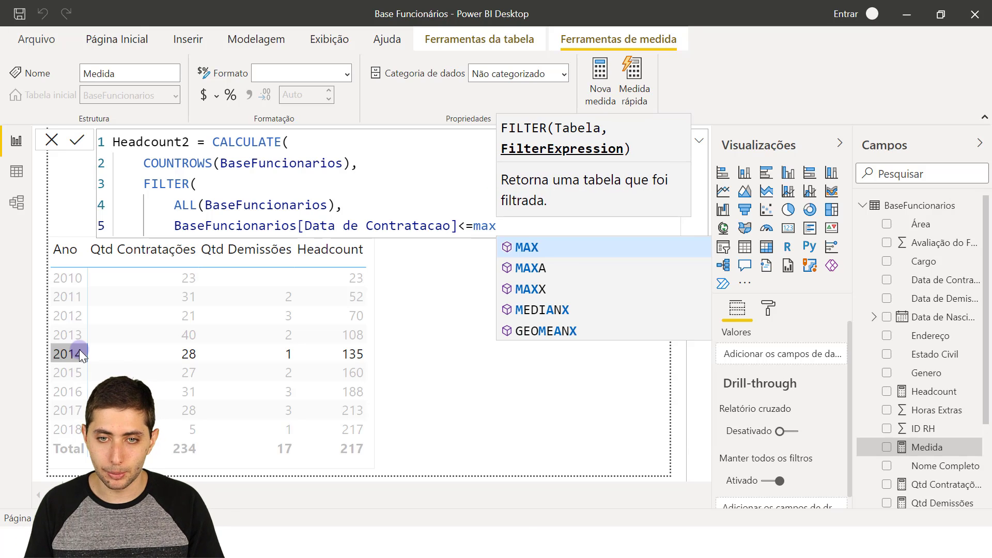
text((dat)
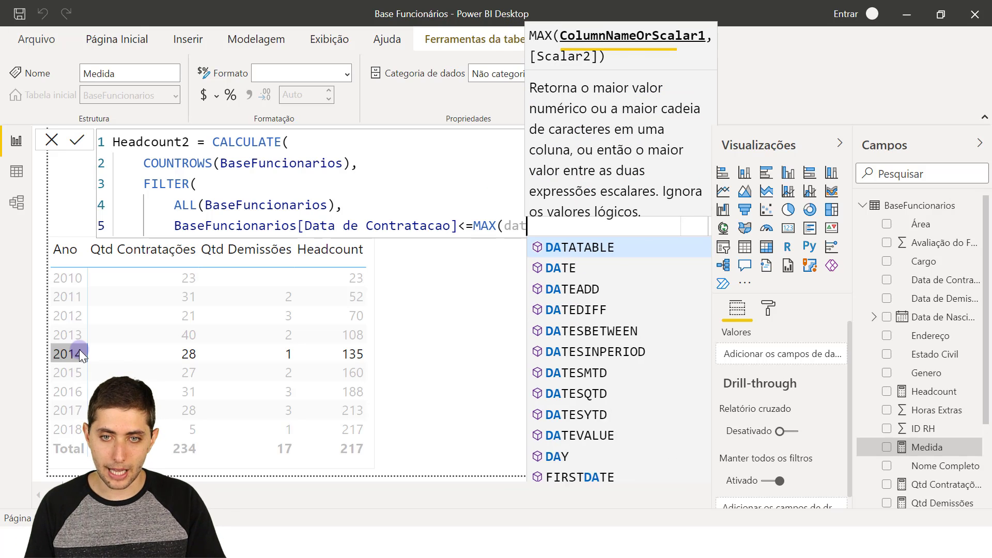
text(as)
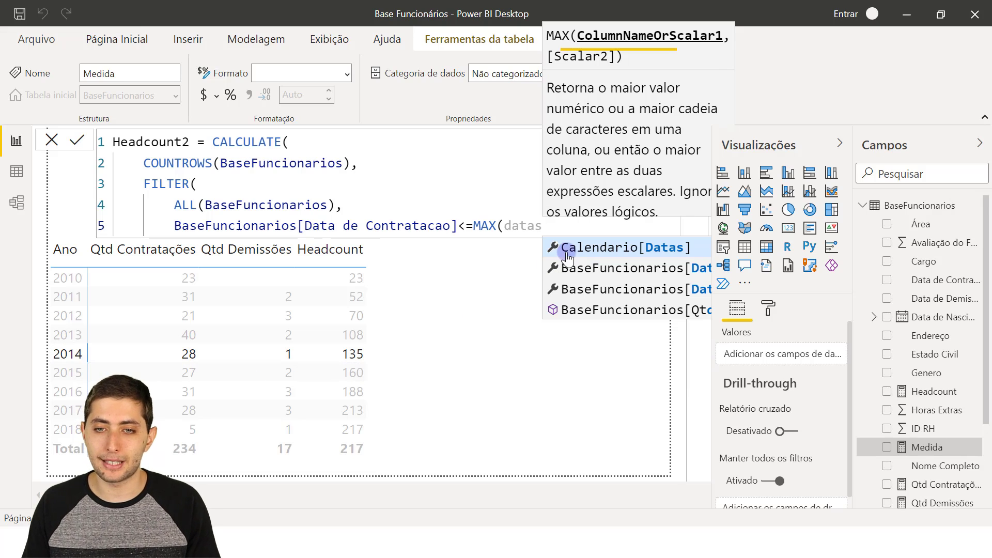
click(613, 248)
text(]))
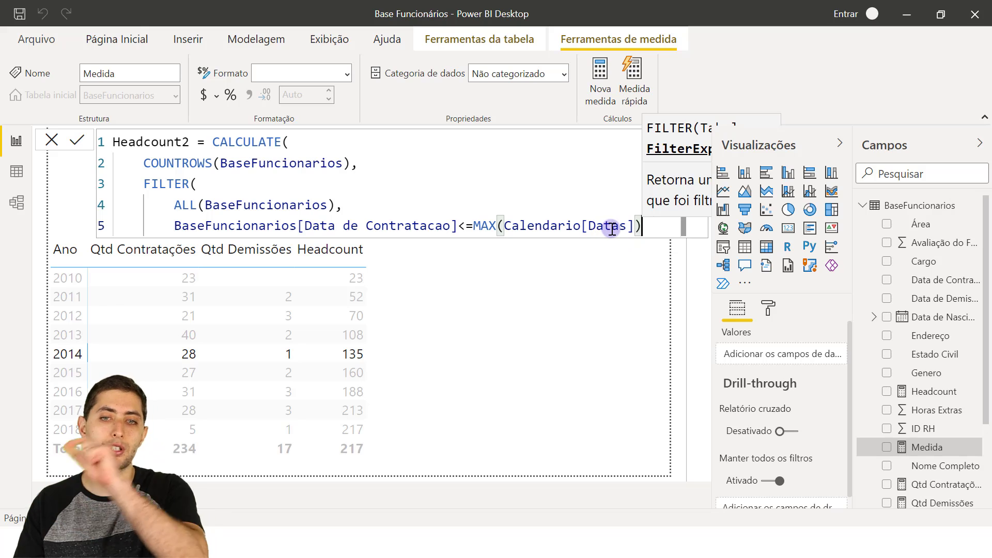
Review the MAX function and its Calendario[Datas] argument in the hiring condition of the Headcount2 formula.
click(481, 227)
double_click(481, 228)
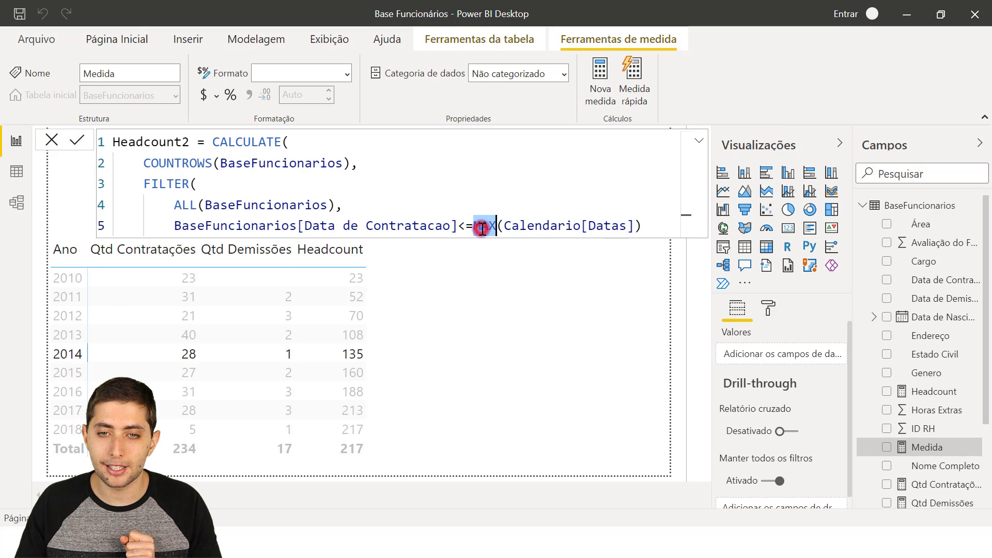
double_click(602, 225)
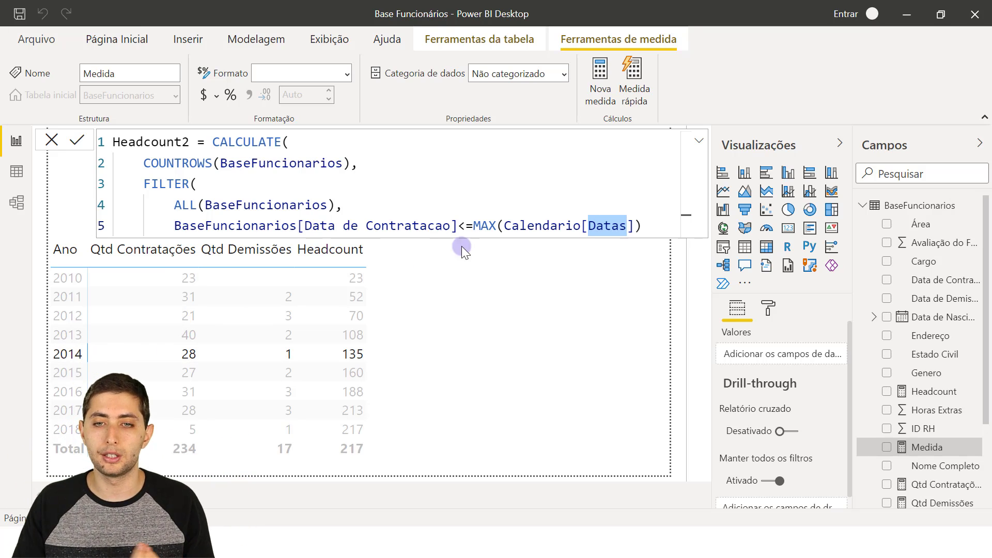
drag(555, 225, 625, 220)
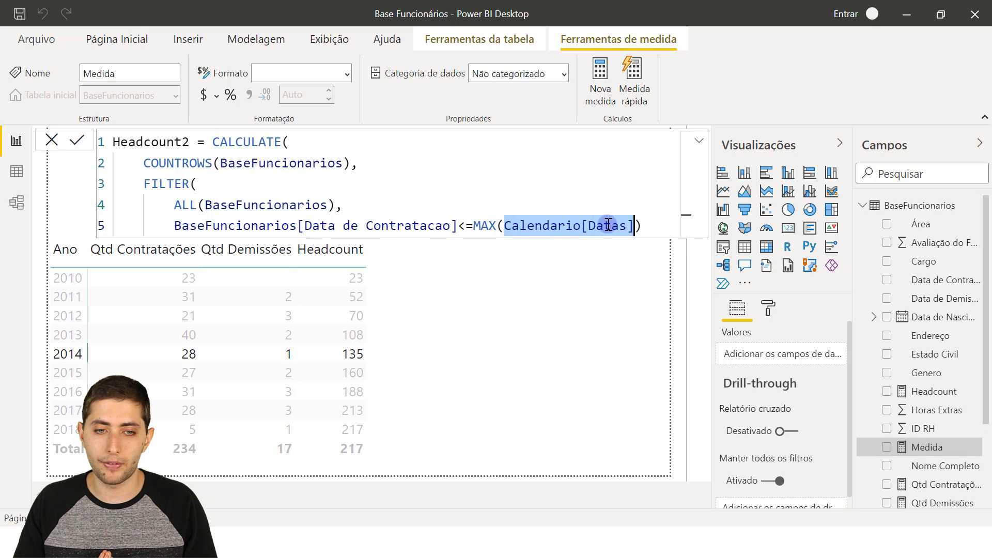
click(527, 227)
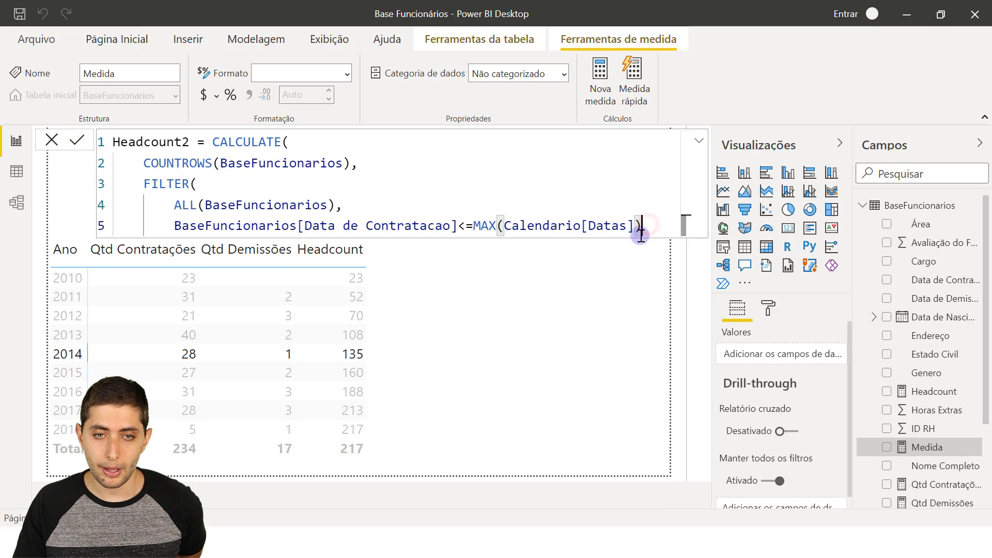
click(583, 226)
Compare the ALL(BaseFuncionarios) table argument with the Calendario table reference inside MAX in the Headcount2 formula.
click(179, 204)
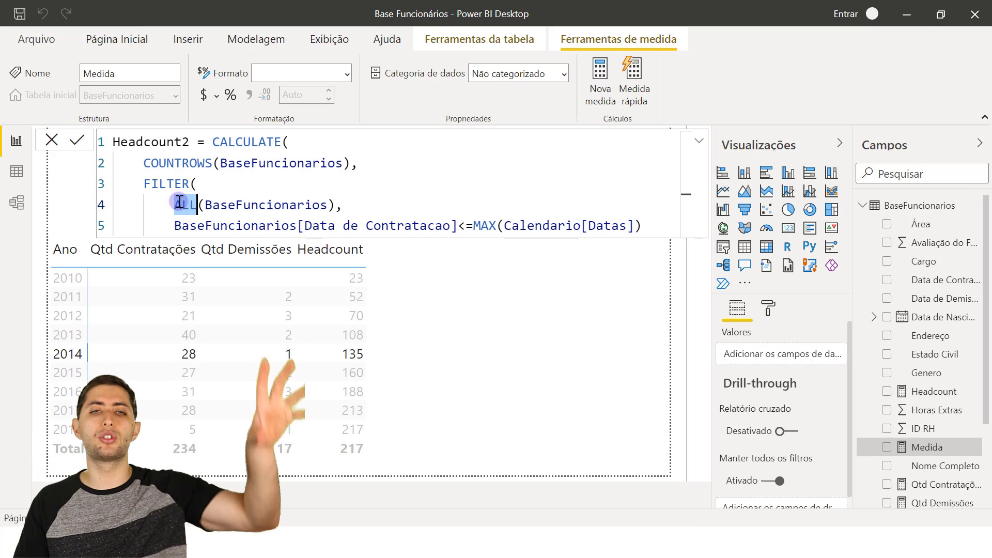
click(221, 207)
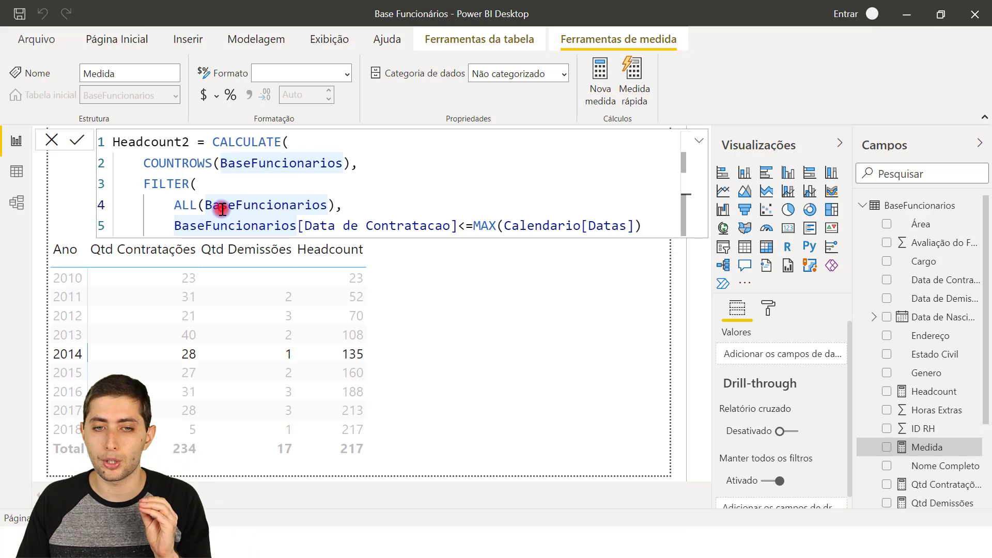
double_click(217, 206)
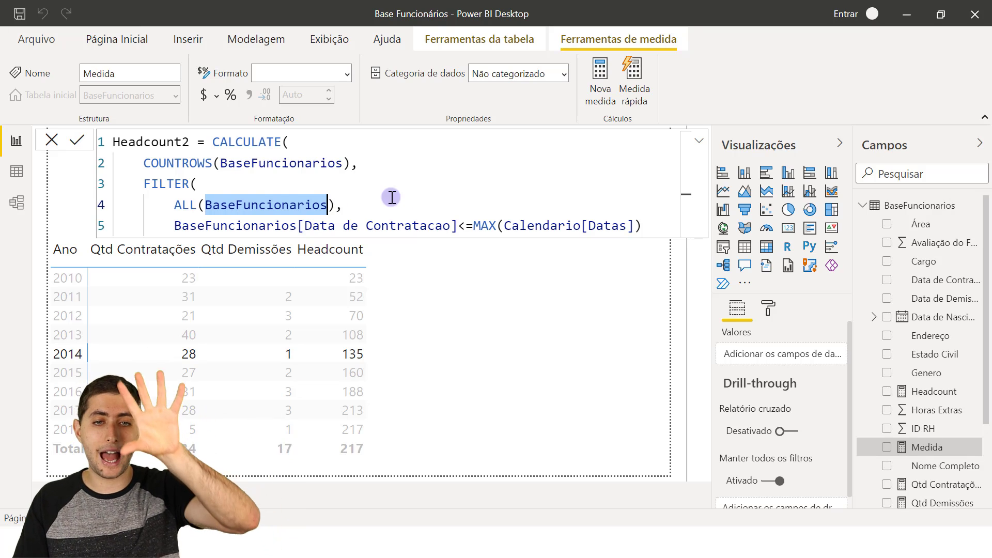
double_click(551, 225)
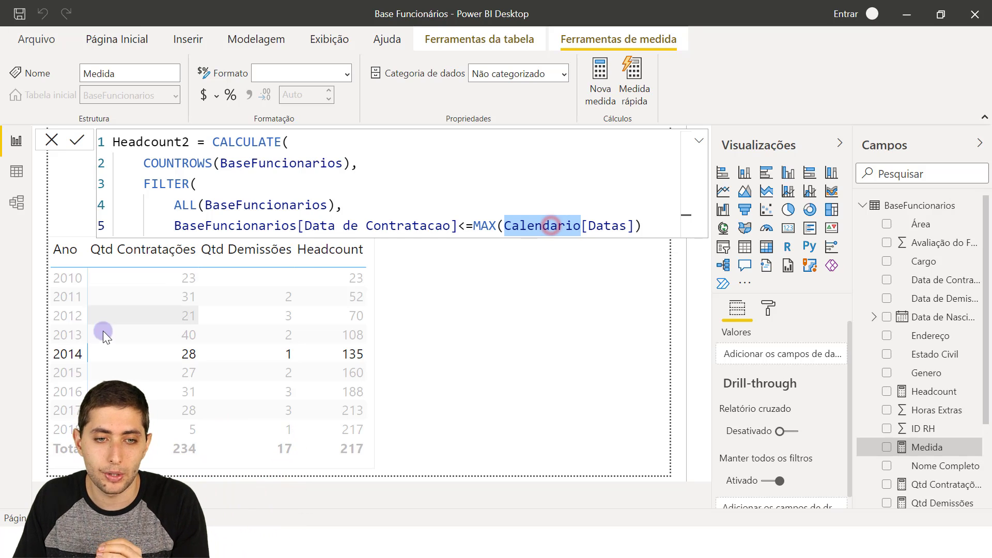
Examine the BaseFuncionarios table inside ALL and the MAX(Calendario[Datas]) limit of the hiring condition against the 2014 row.
double_click(266, 205)
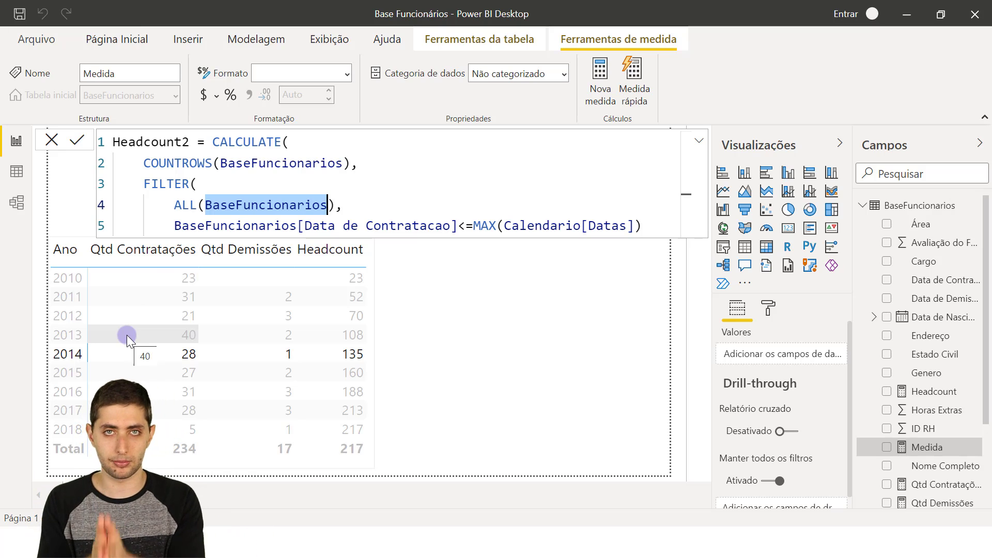
key(ctrl+End)
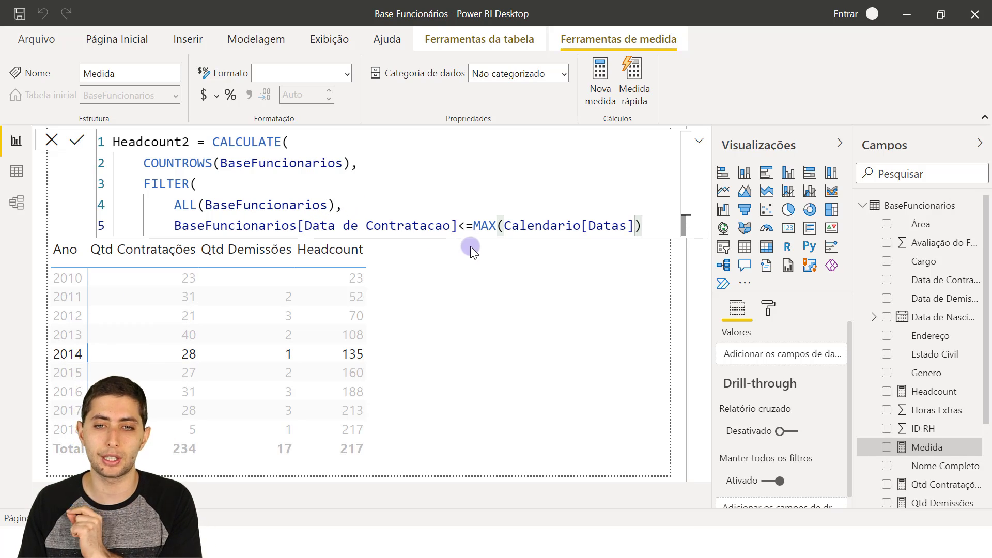
drag(475, 227, 643, 226)
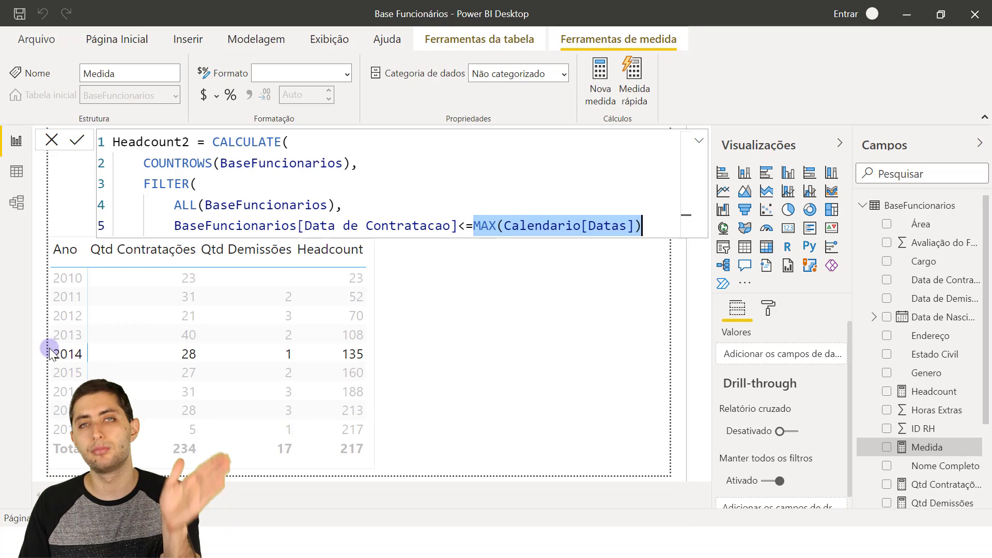
key(Right)
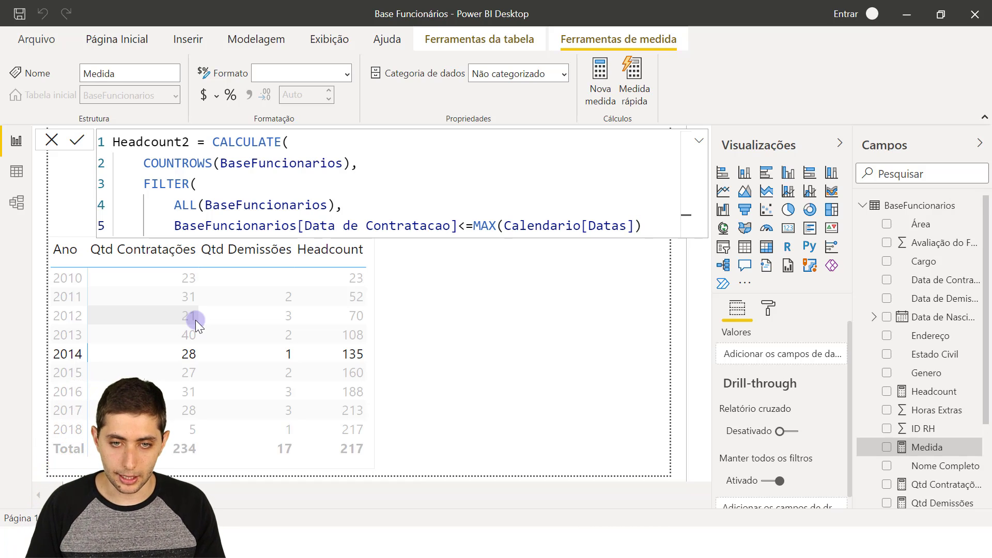
Append the && operator to the hiring condition and start a line for a second condition.
text(&&)
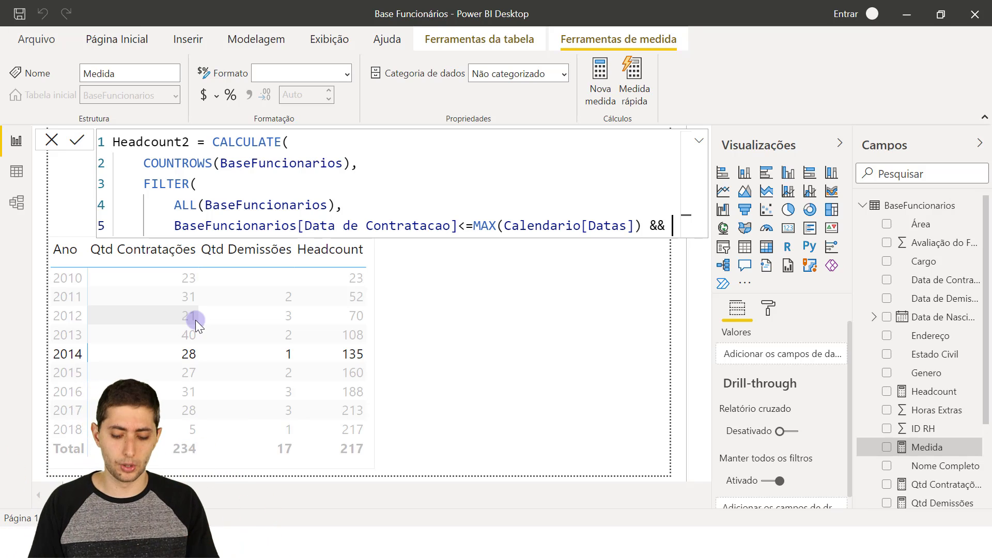
text(()
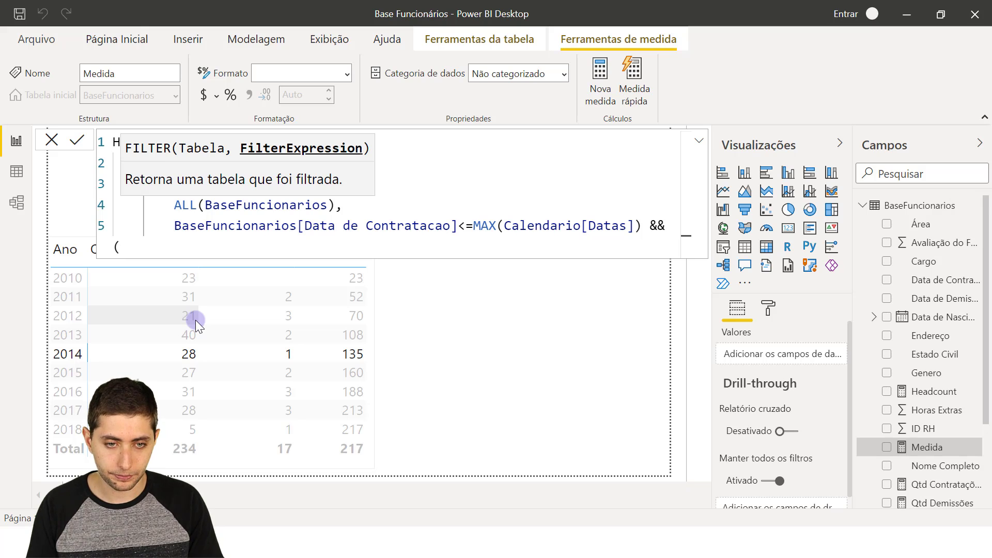
key(BackSpace)
key(shift+Return)
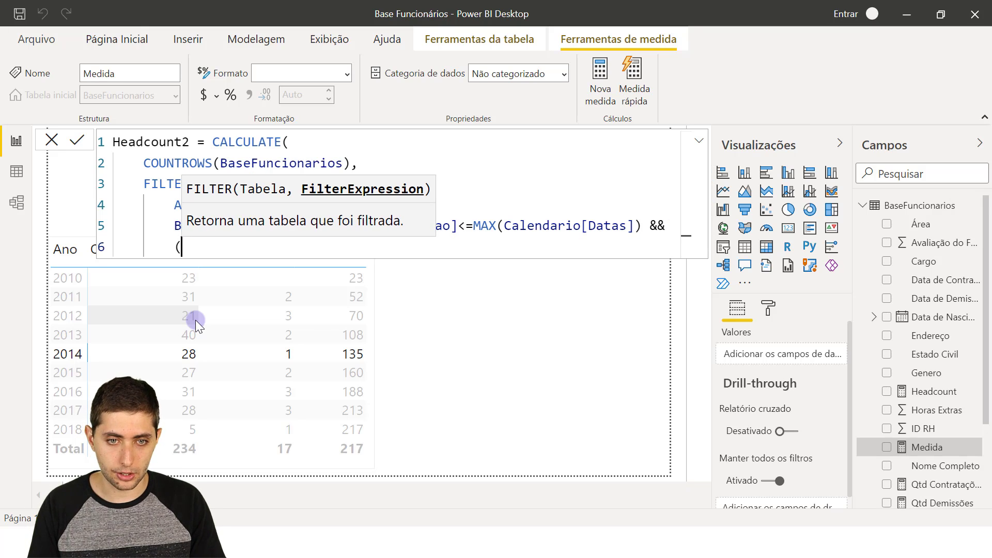
key(BackSpace)
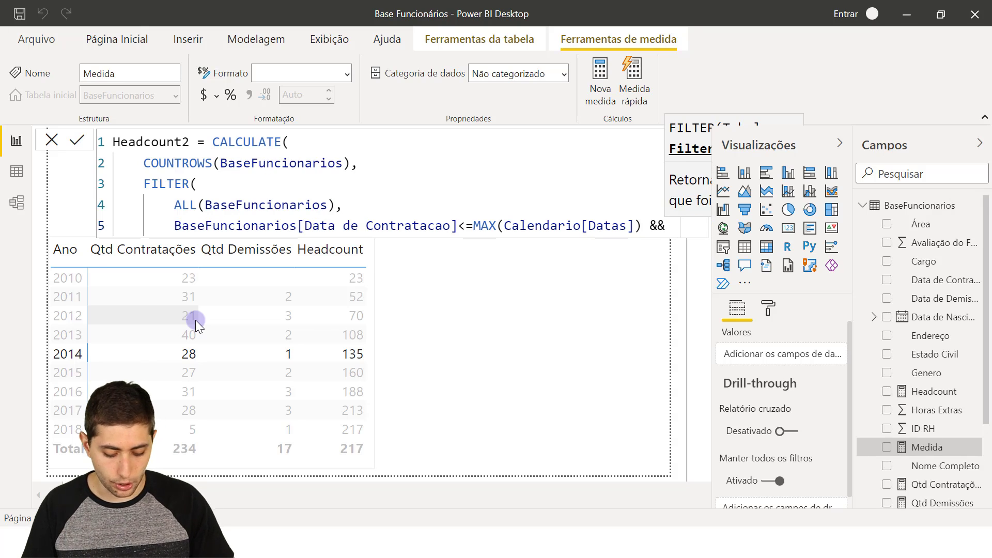
key(shift+Return)
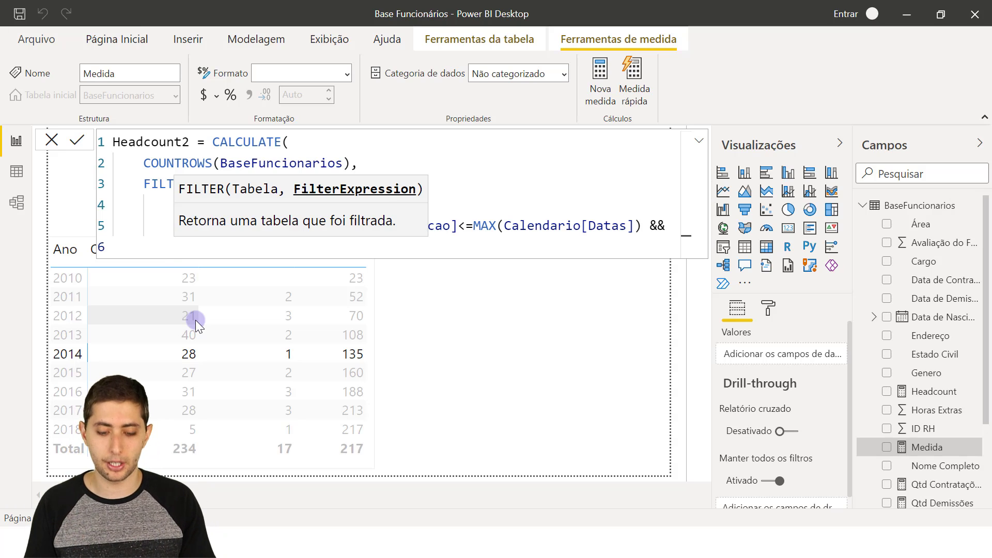
Enter the opening parenthesis and the dismissal condition BaseFuncionarios[Data de Demissao]>MAX(Calendario[Datas]) on the new line.
text((data de dei)
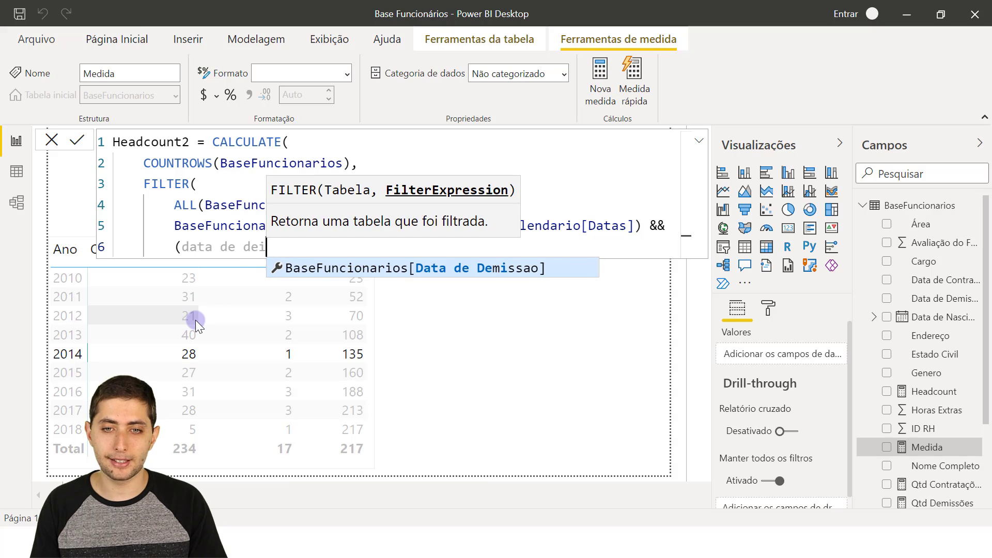
key(Tab)
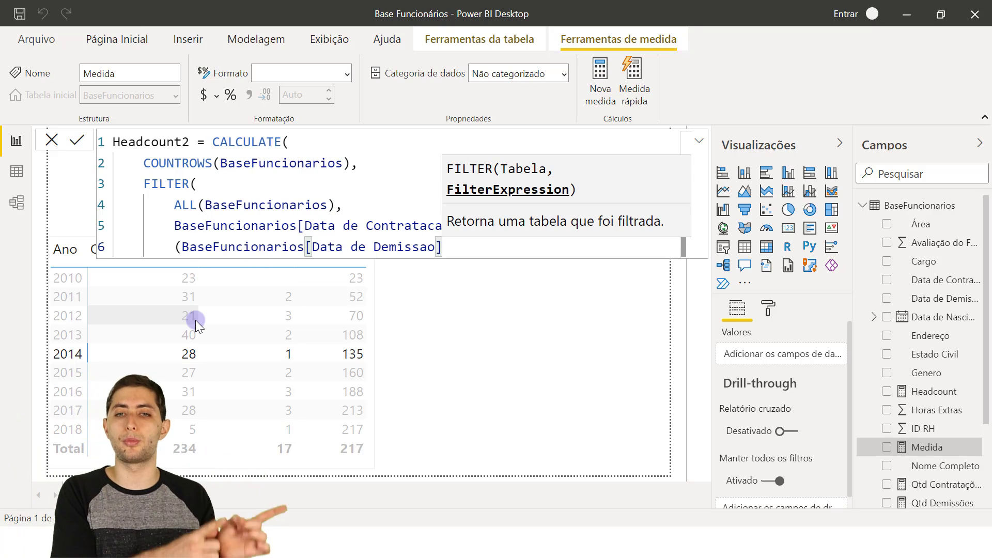
text(>)
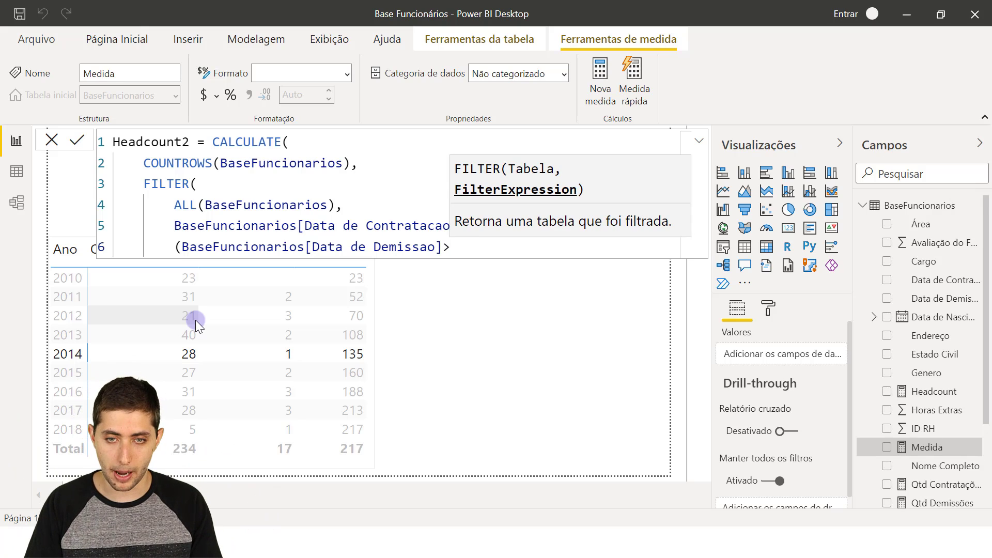
text(max)
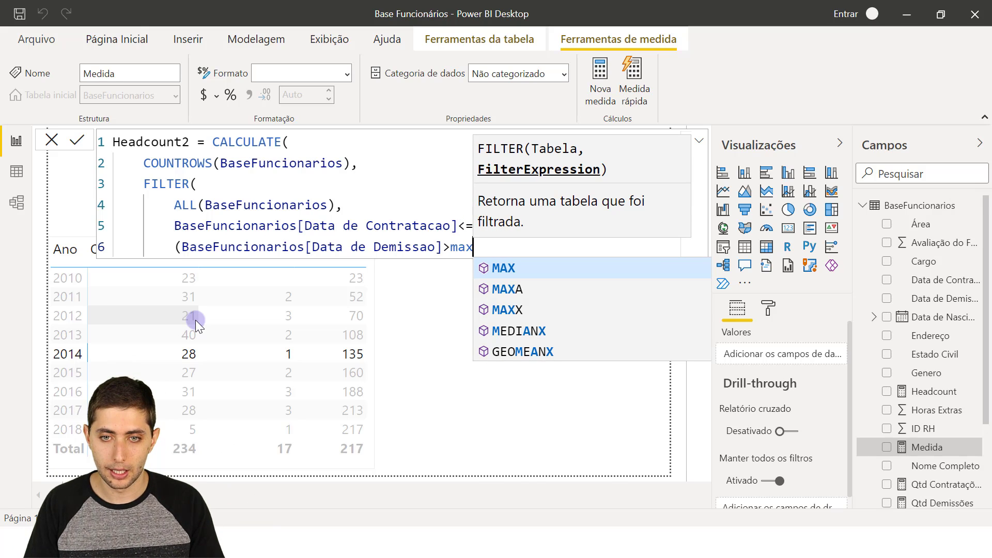
text((dataas)
key(BackSpace)
key(BackSpace)
text(s)
key(Tab)
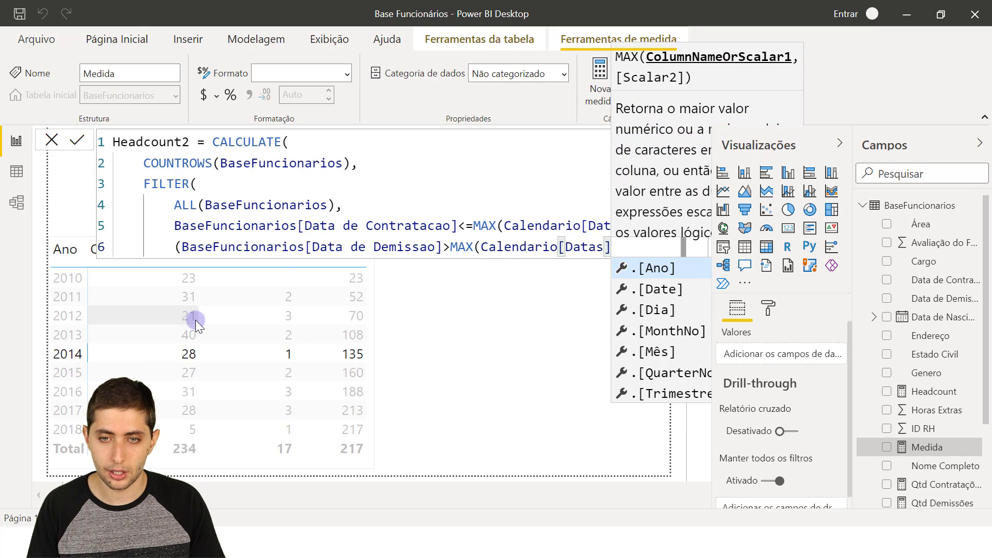
text())
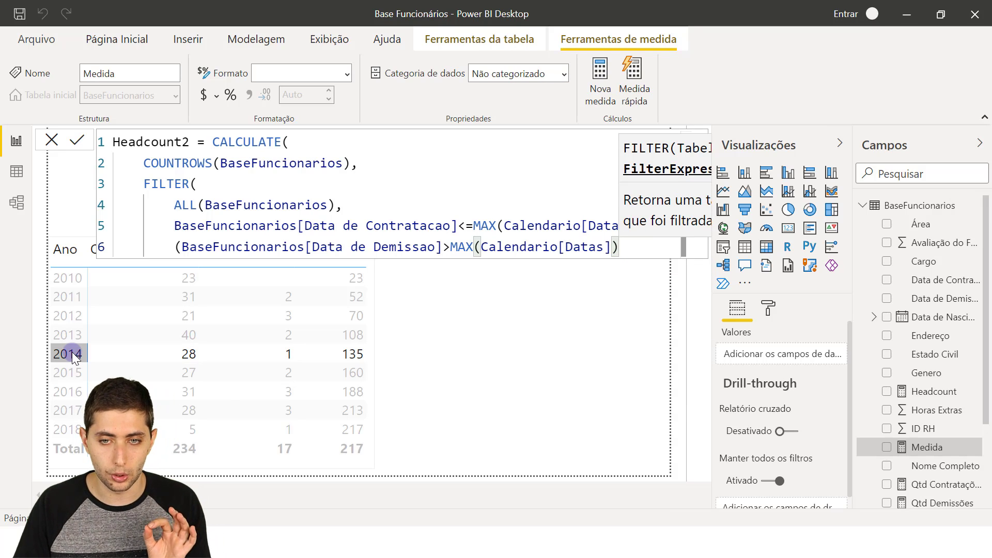
Add the alternative || BaseFuncionarios[Data de Demissao]=BLANK() to the dismissal condition and close its parenthesis.
double_click(316, 247)
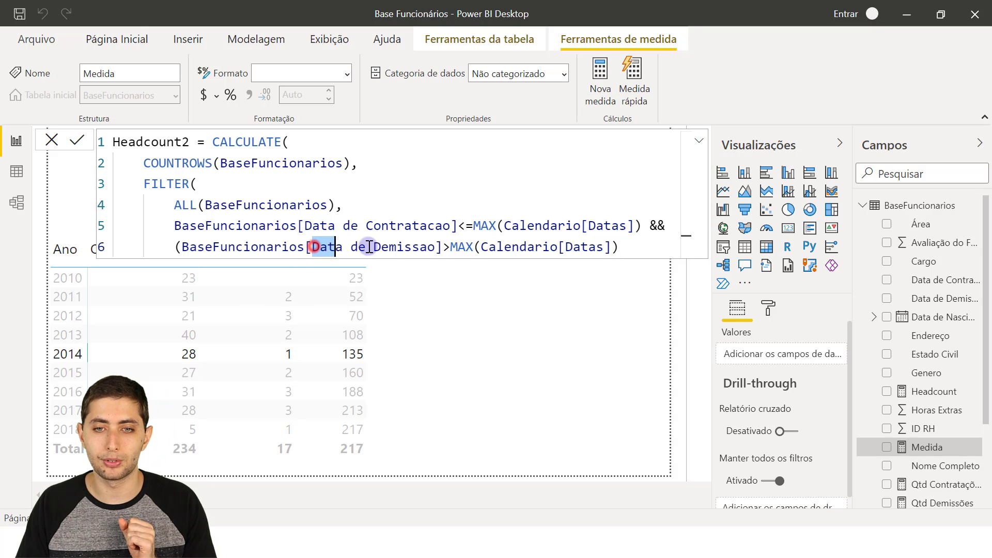
click(636, 248)
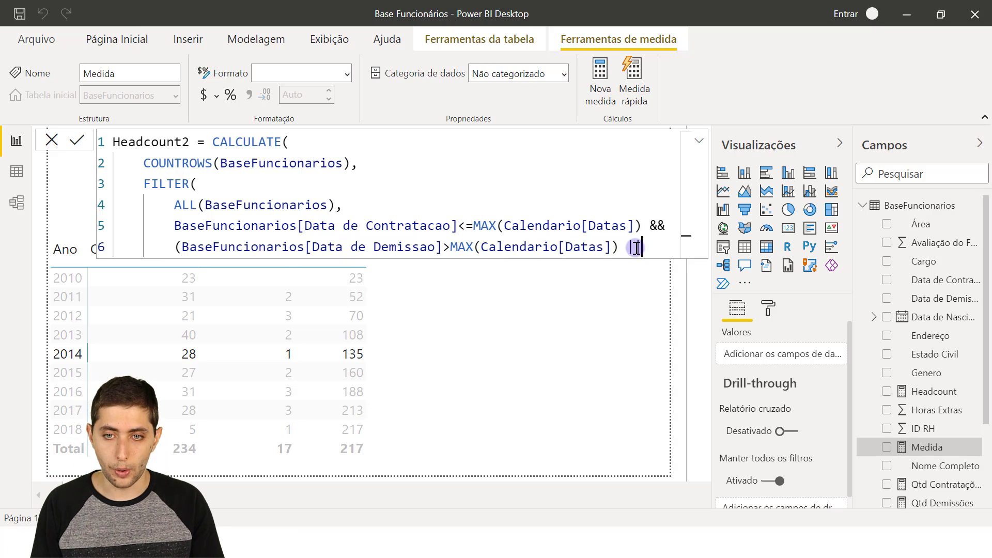
text(data de demi)
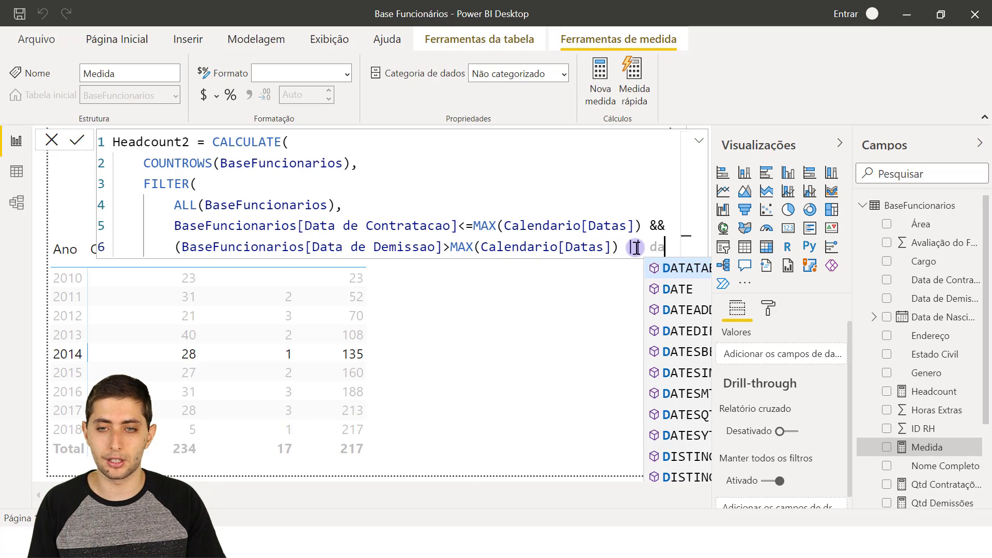
key(Tab)
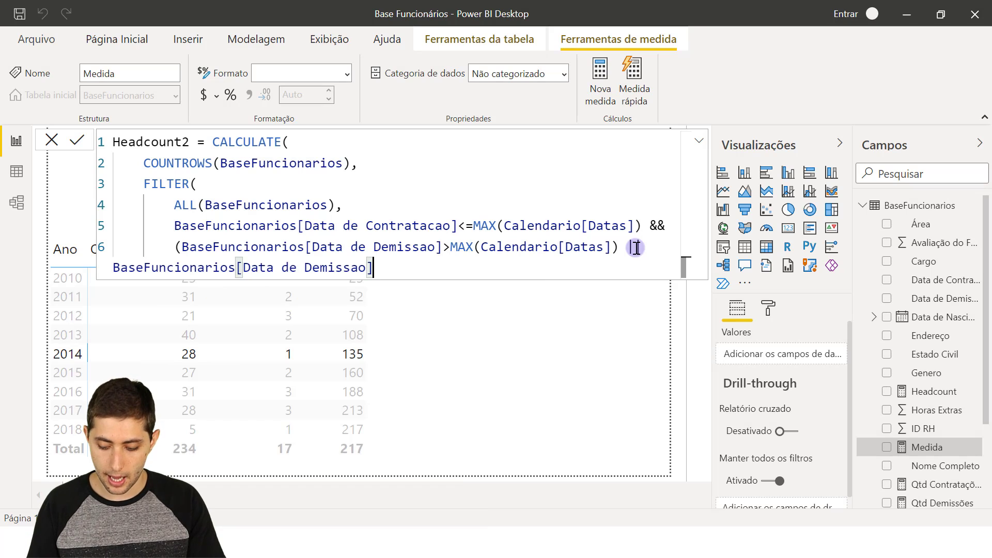
text(=blank)
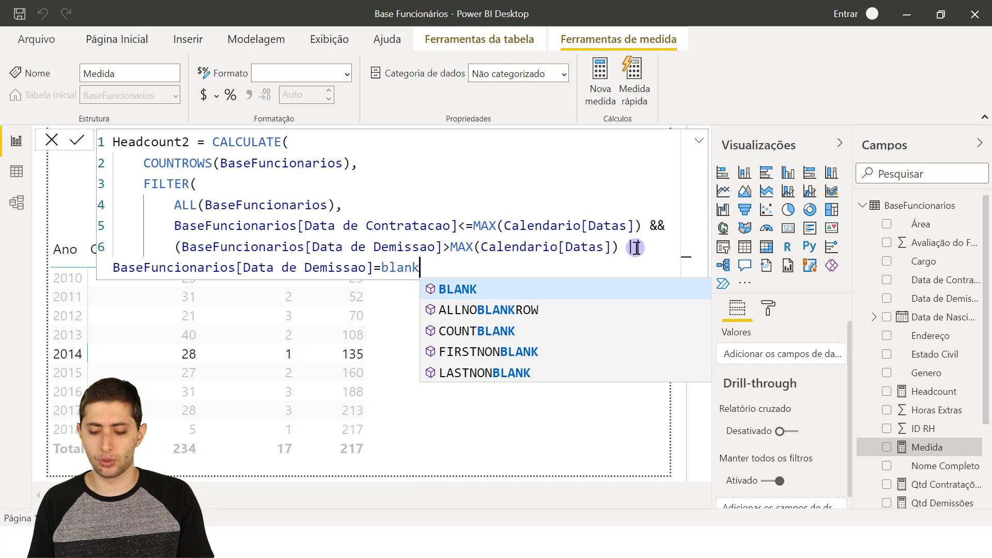
key(Tab)
text())
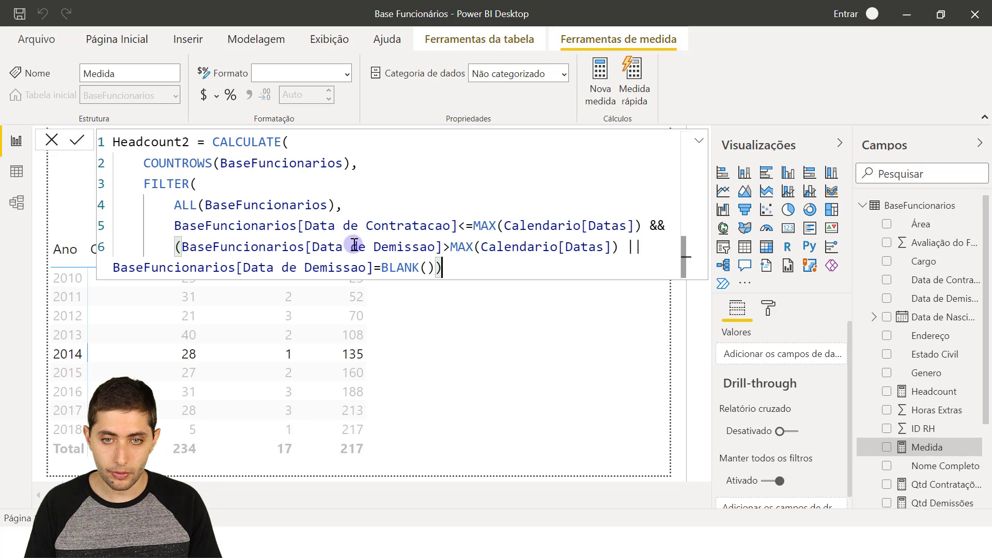
Close the FILTER and CALCULATE functions on separate lines and commit the Headcount2 measure.
key(Return)
text())
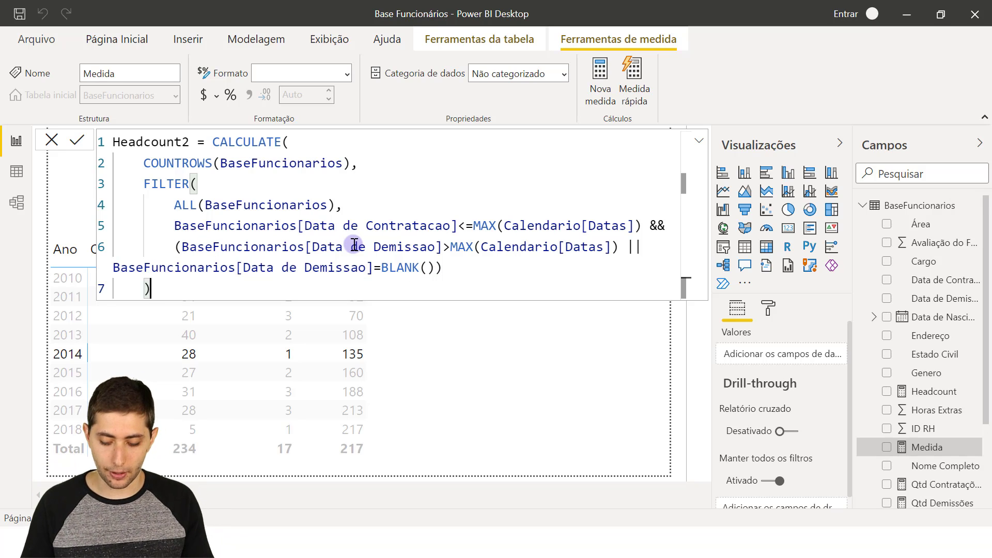
key(Return)
text())
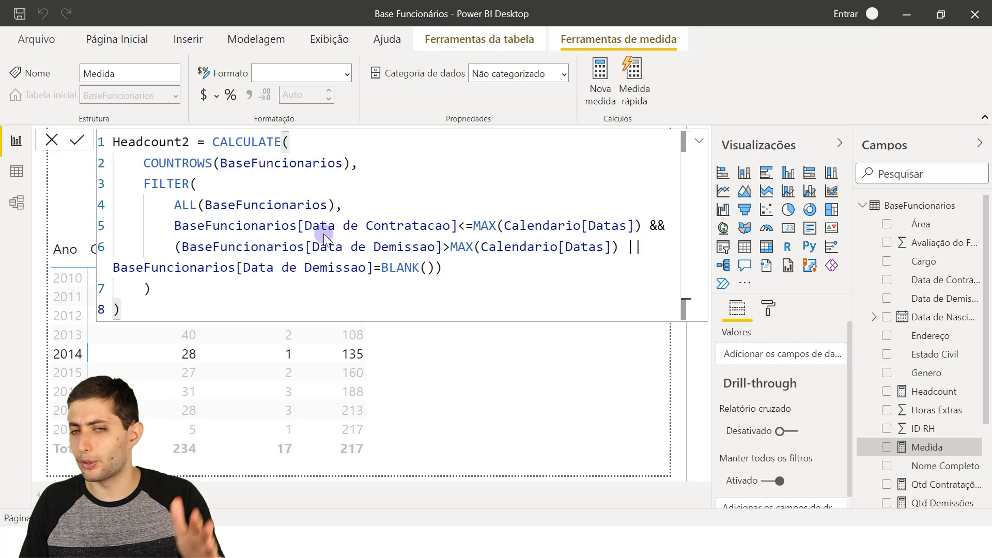
key(Return)
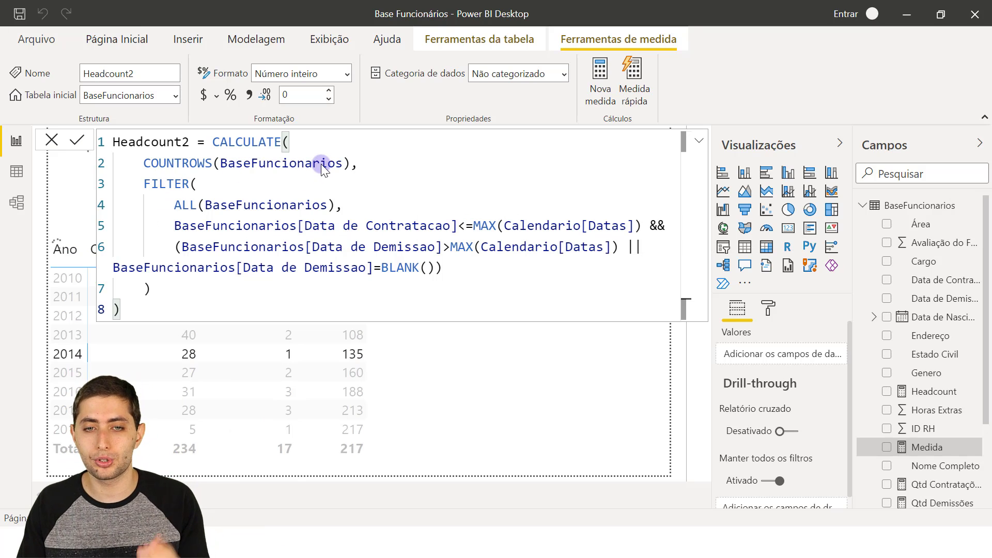
Widen the yearly matrix and add the Headcount2 measure to its values below Headcount.
click(70, 377)
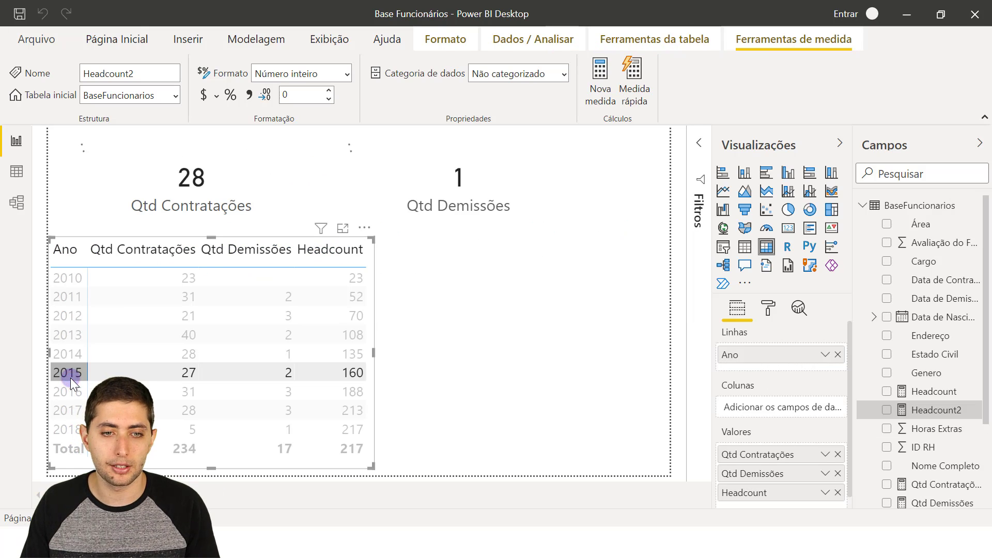
click(943, 410)
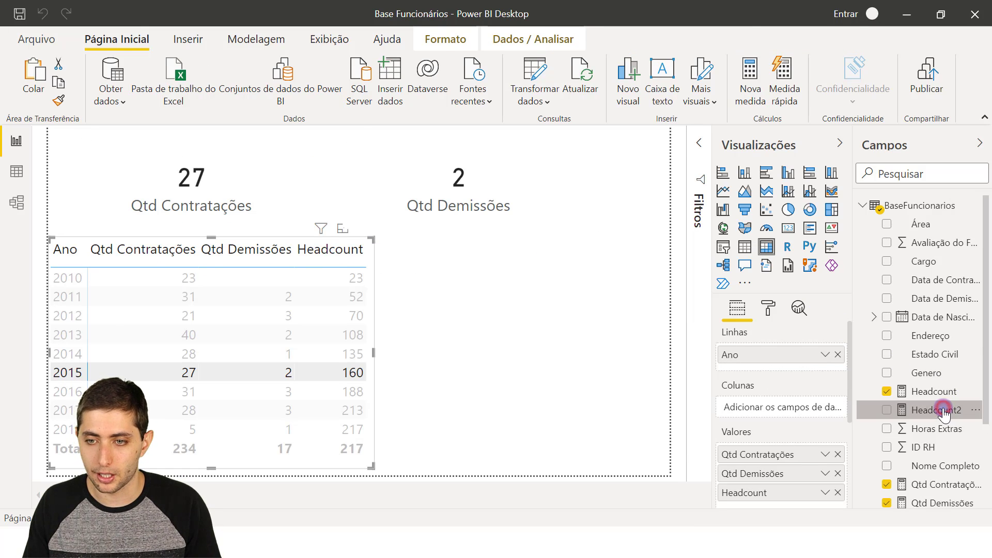
click(376, 351)
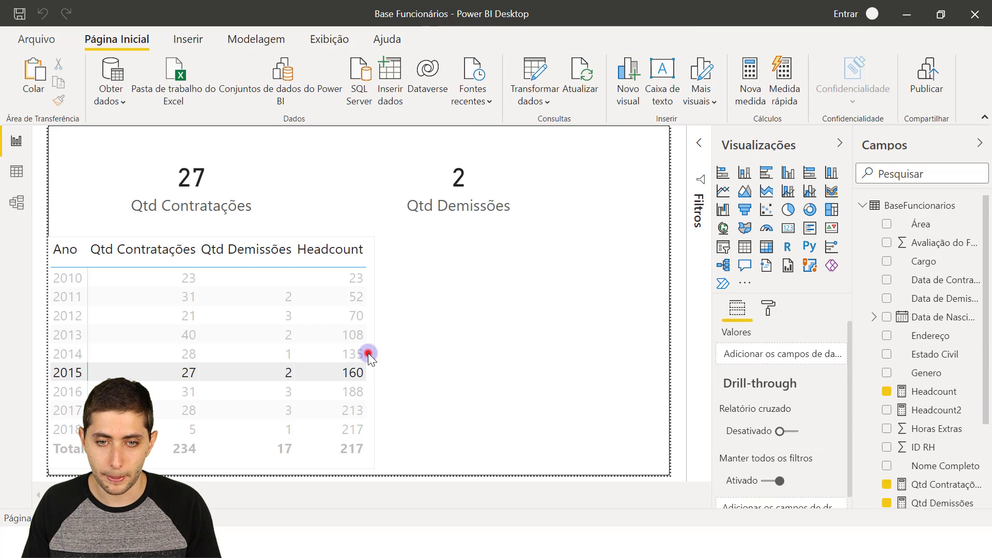
drag(375, 353, 480, 352)
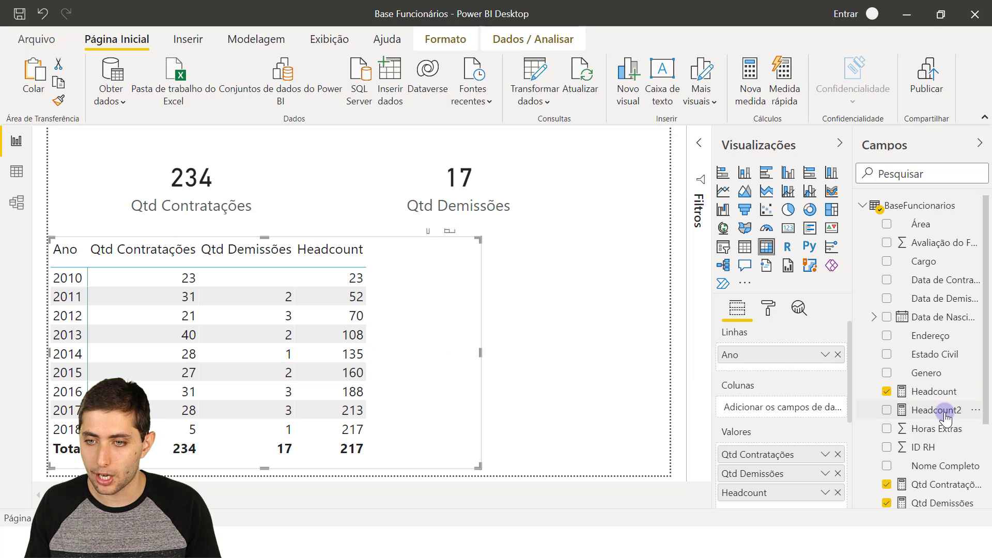
drag(945, 415, 777, 418)
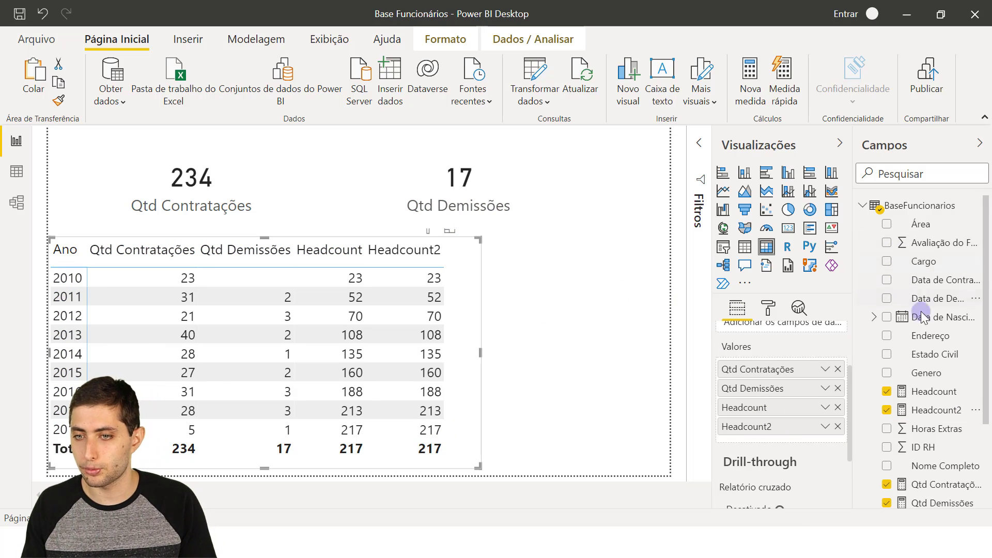
Review the CALCULATE, COUNTROWS and ALL(BaseFuncionarios) parts of the Headcount2 formula against the 2015 row of the matrix.
click(920, 409)
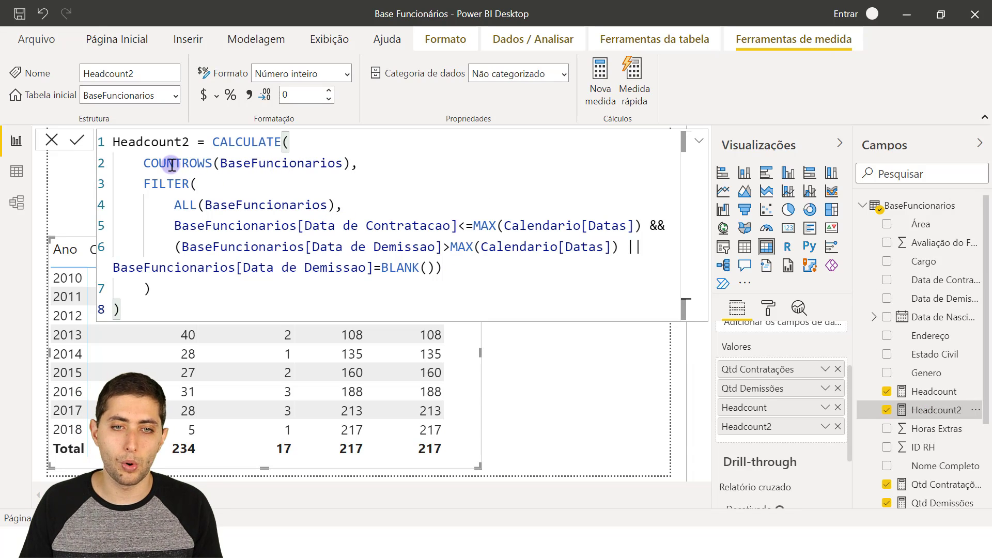
click(68, 370)
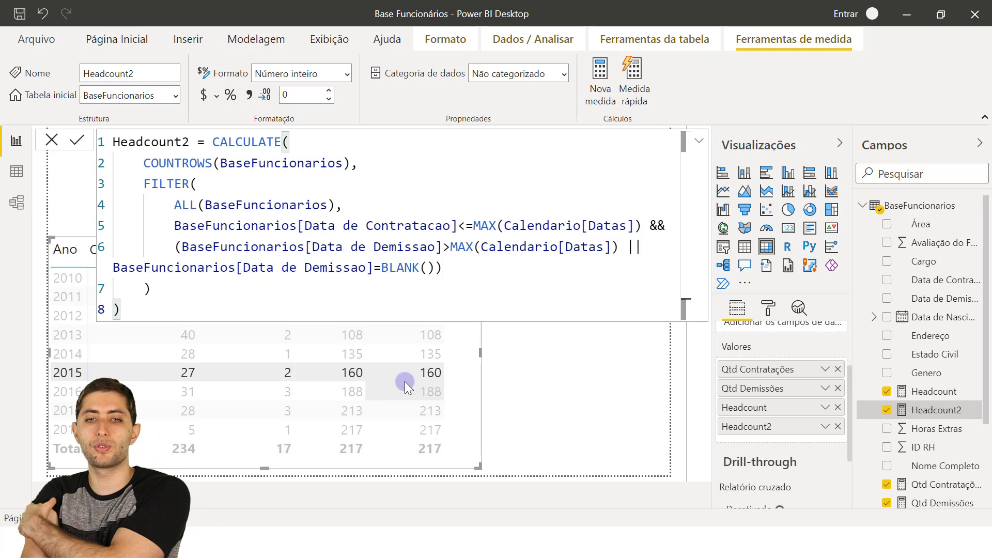
click(423, 369)
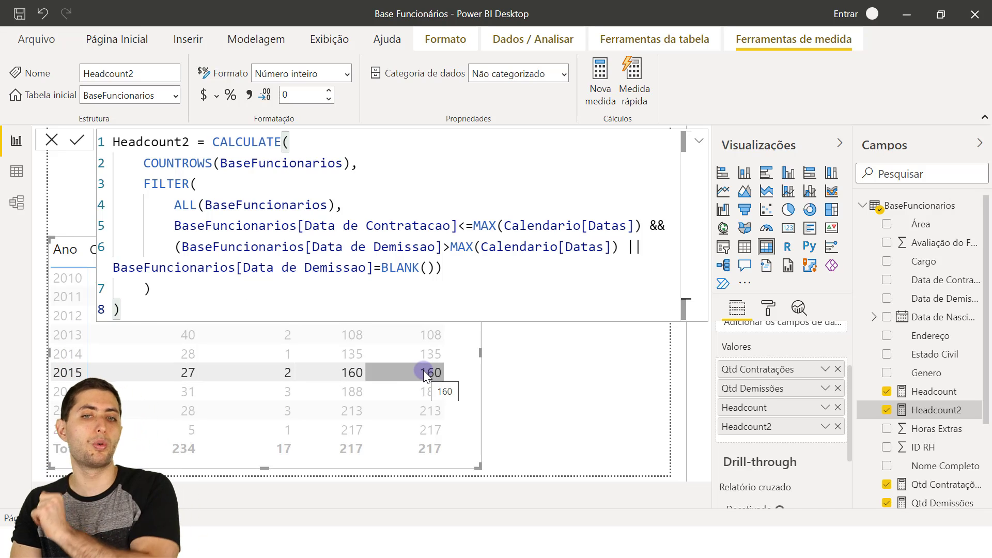
double_click(248, 141)
double_click(166, 163)
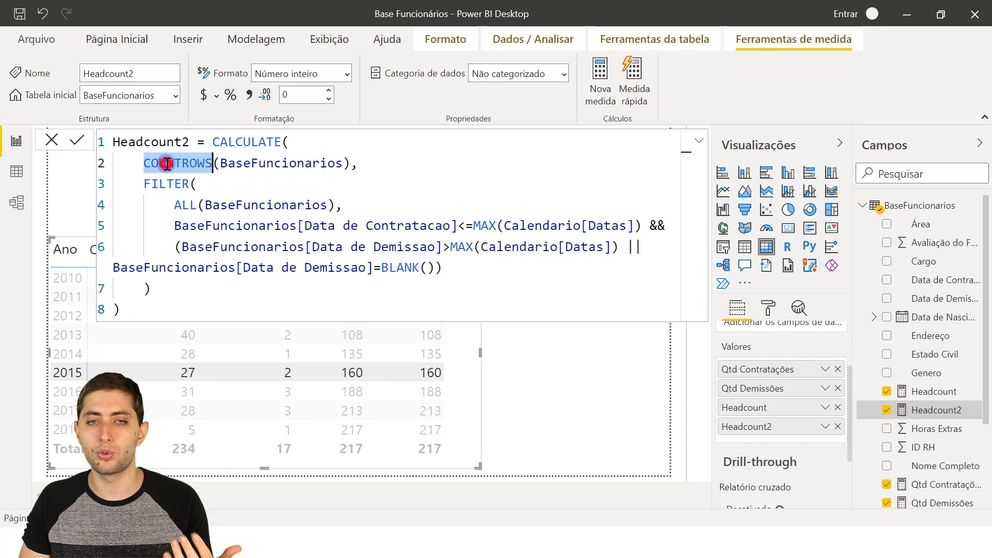
double_click(180, 190)
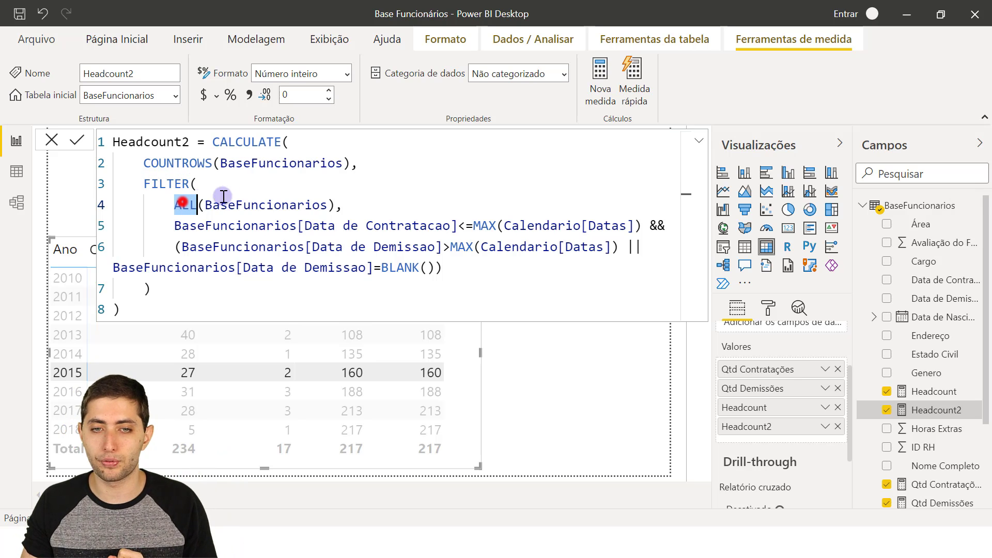
double_click(241, 203)
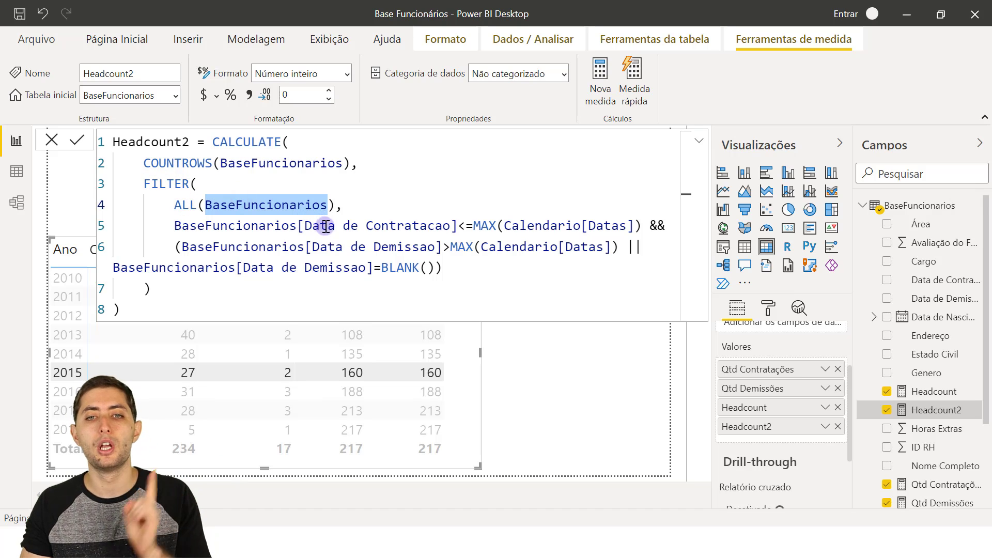
Review the hiring-date and dismissal-date conditions in the Headcount2 FILTER, including the MAX(Calendario[Datas]) comparison and the BLANK() alternative.
click(363, 227)
shift+click(420, 241)
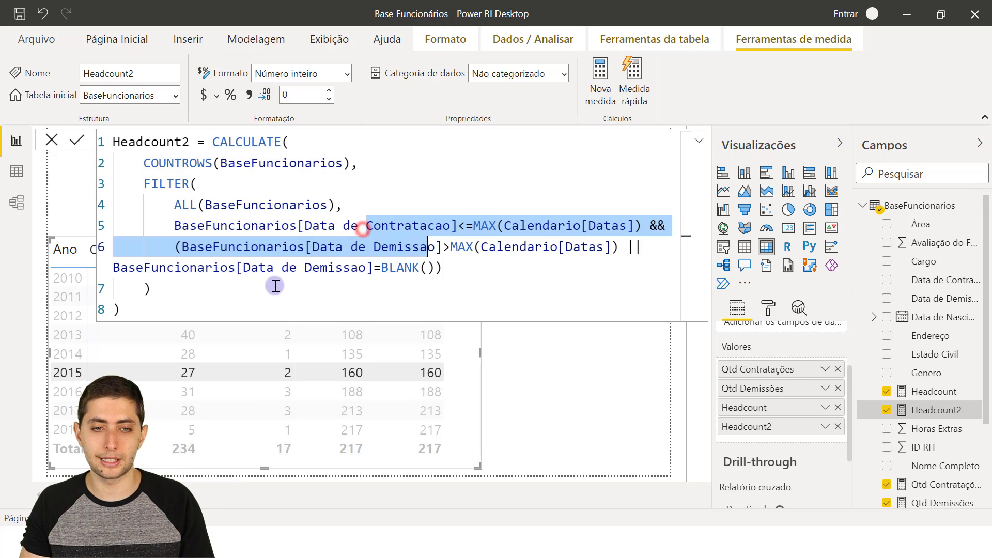
click(527, 212)
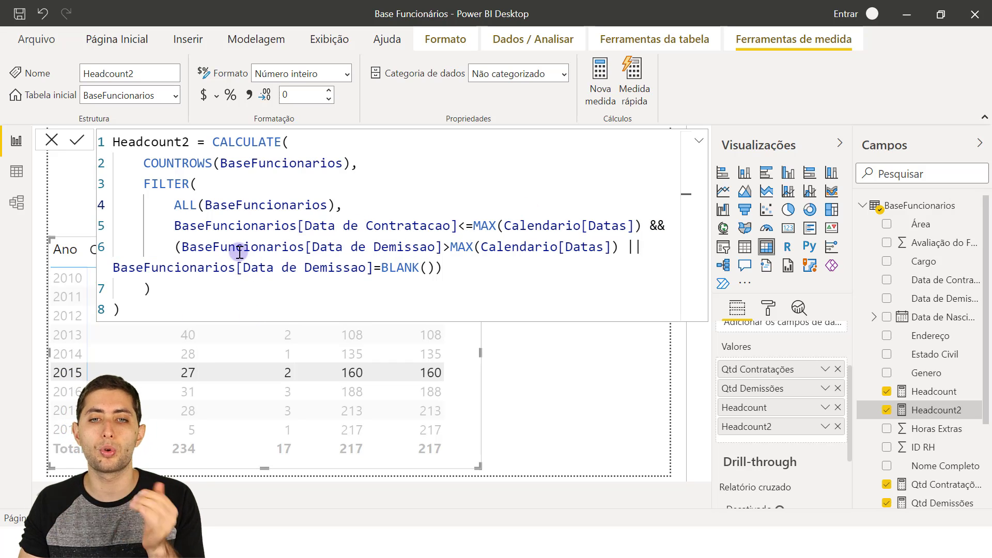
drag(451, 247, 619, 247)
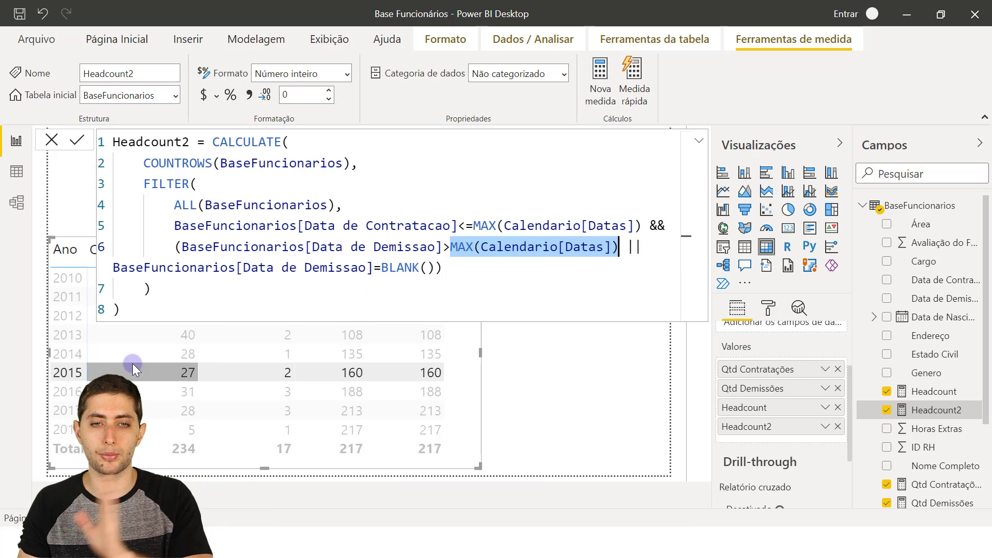
drag(443, 268, 327, 246)
click(330, 292)
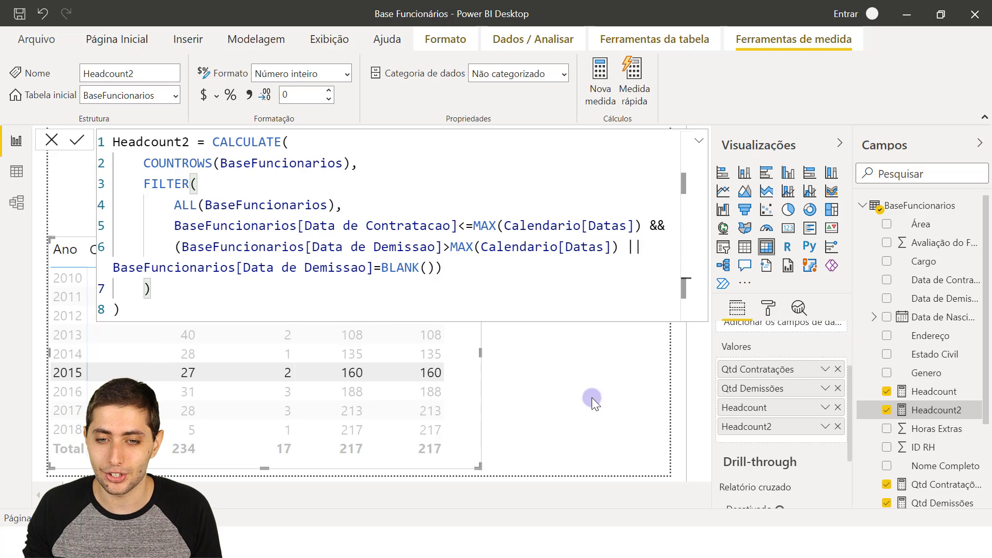
Check the ALL function against the 2015 Headcount2 cell, clear the 2015 highlight in the matrix and leave the formula editor.
click(421, 367)
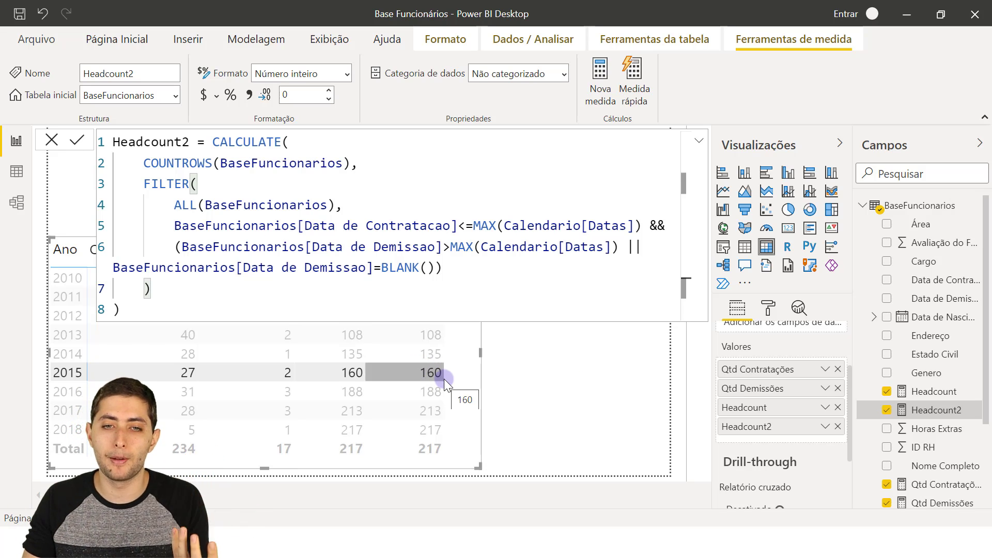
click(187, 205)
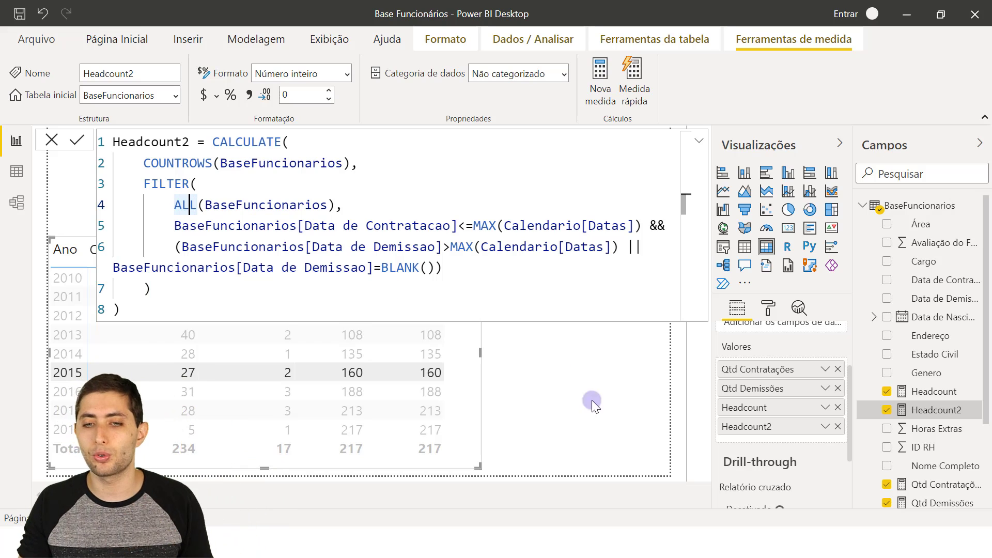
click(418, 372)
click(501, 393)
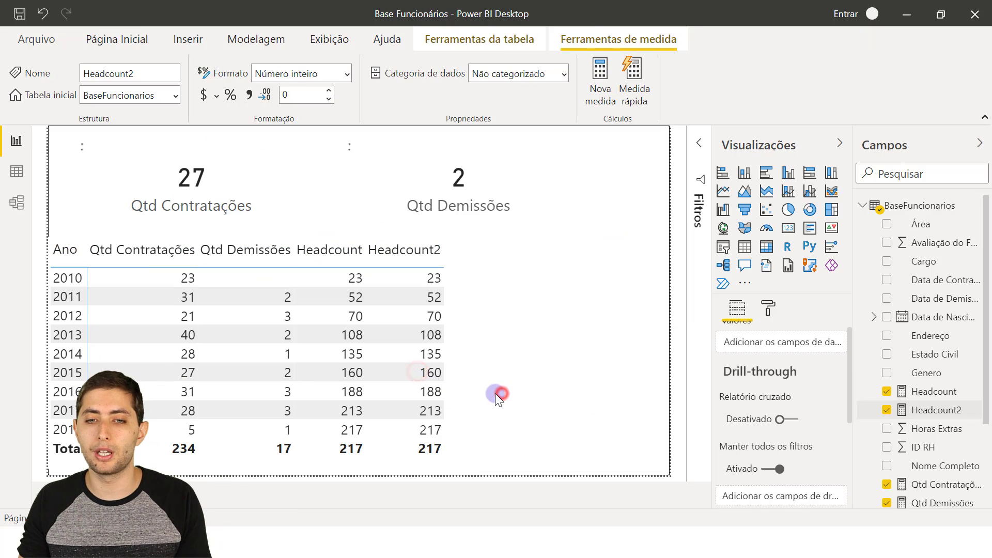